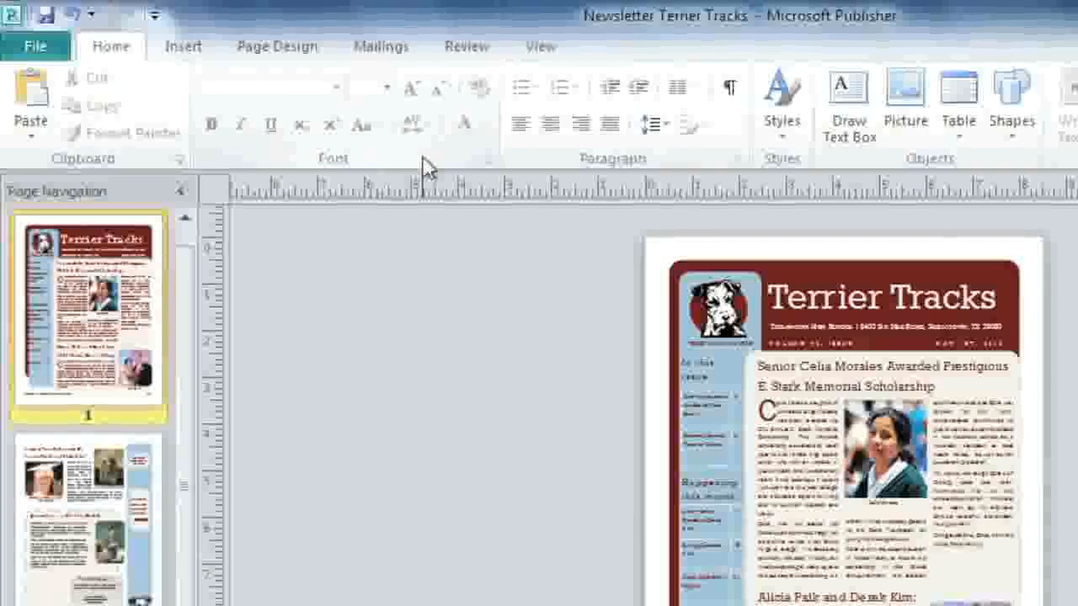
{"action": "left_click", "coordinate": [199, 53]}
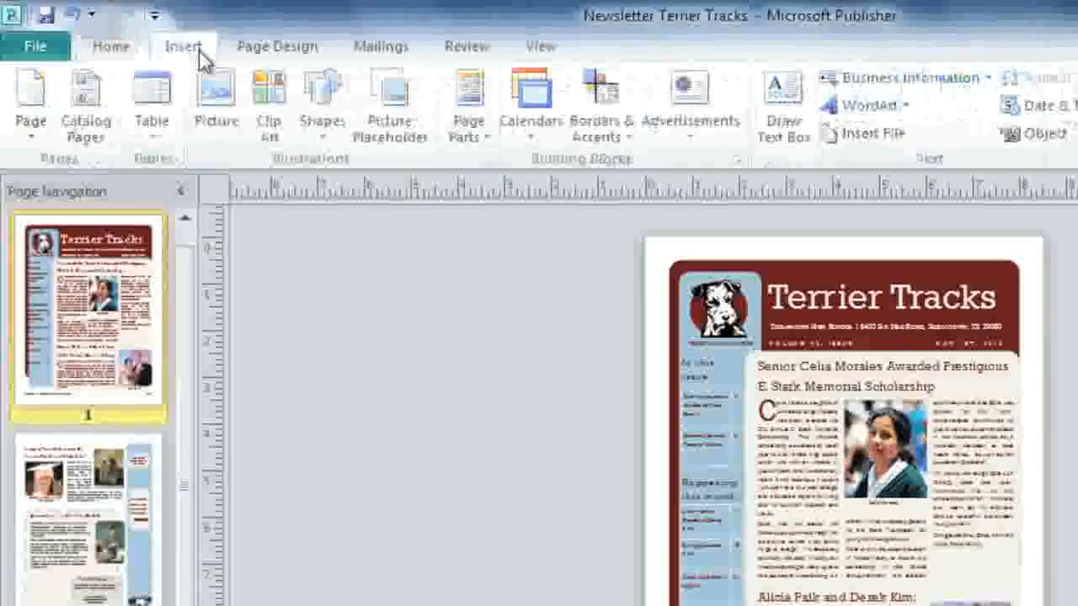
{"action": "left_click", "coordinate": [265, 53]}
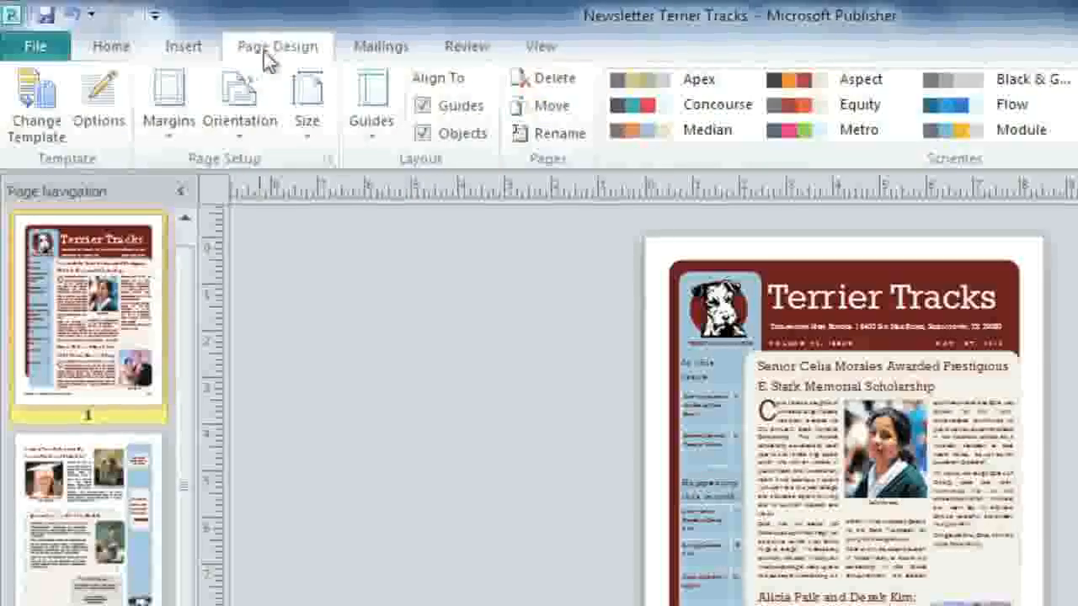
{"action": "left_click", "coordinate": [381, 50]}
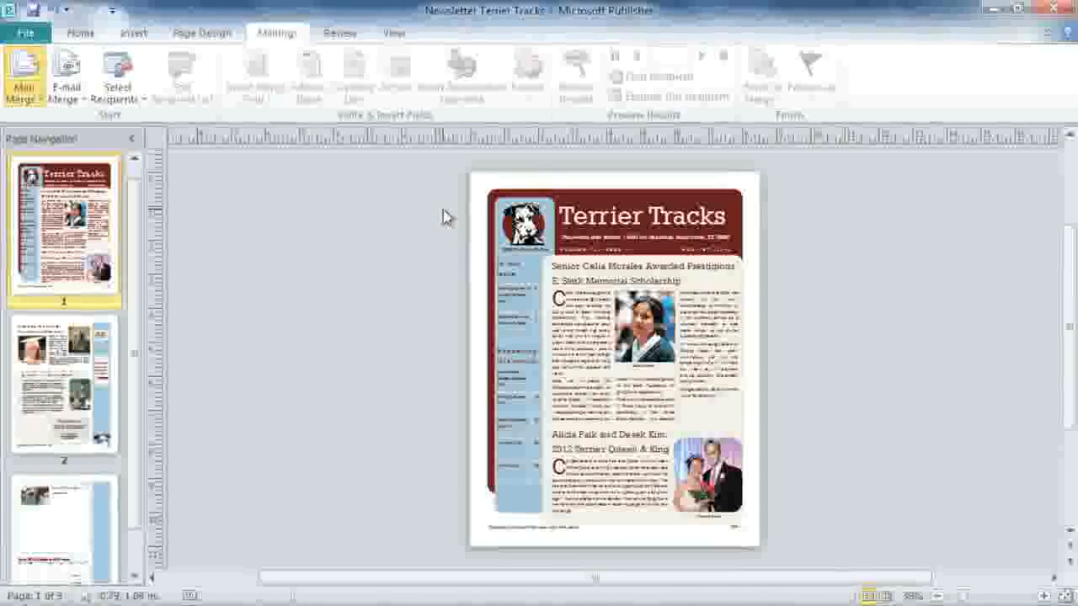
Step: Look through pages 2 and 3, then view the Senior Reminders section on page 3 at 100% zoom
{"action": "left_click", "coordinate": [96, 362]}
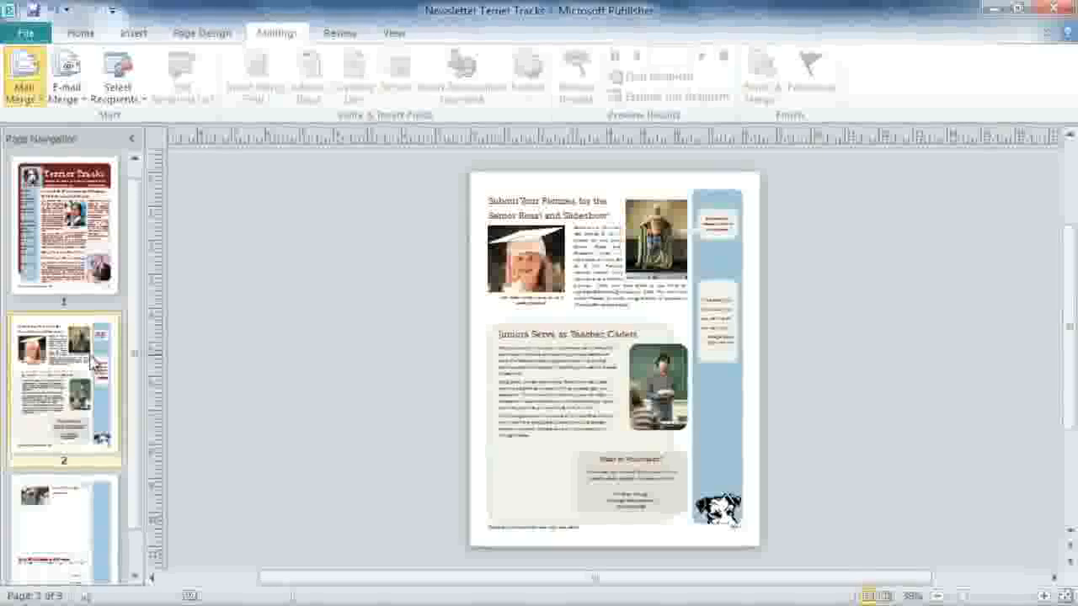
{"action": "left_click", "coordinate": [88, 500]}
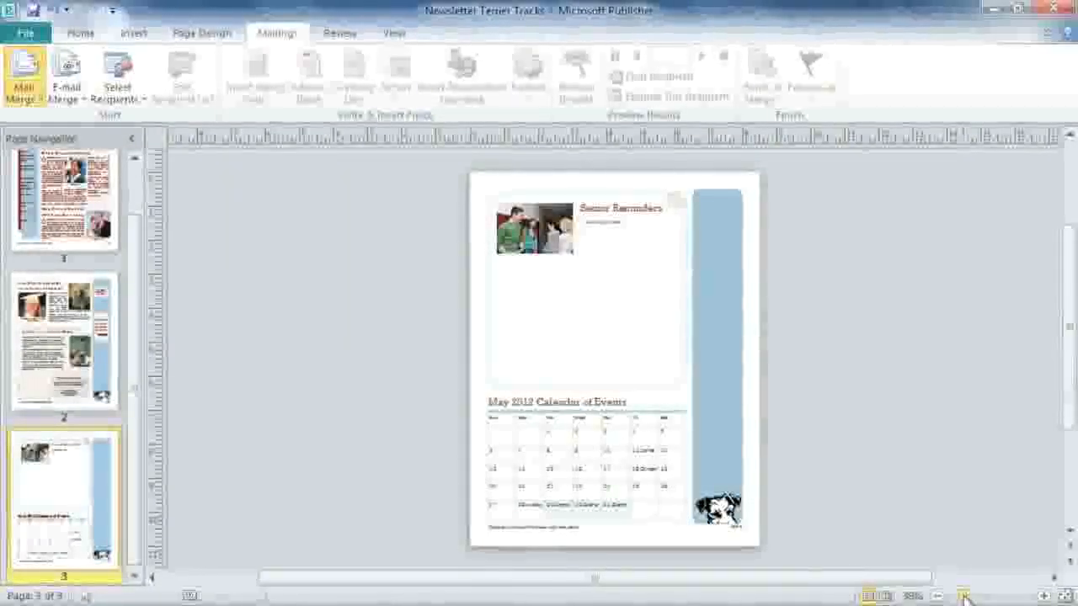
{"action": "left_click_drag", "start_coordinate": [964, 596], "coordinate": [992, 597]}
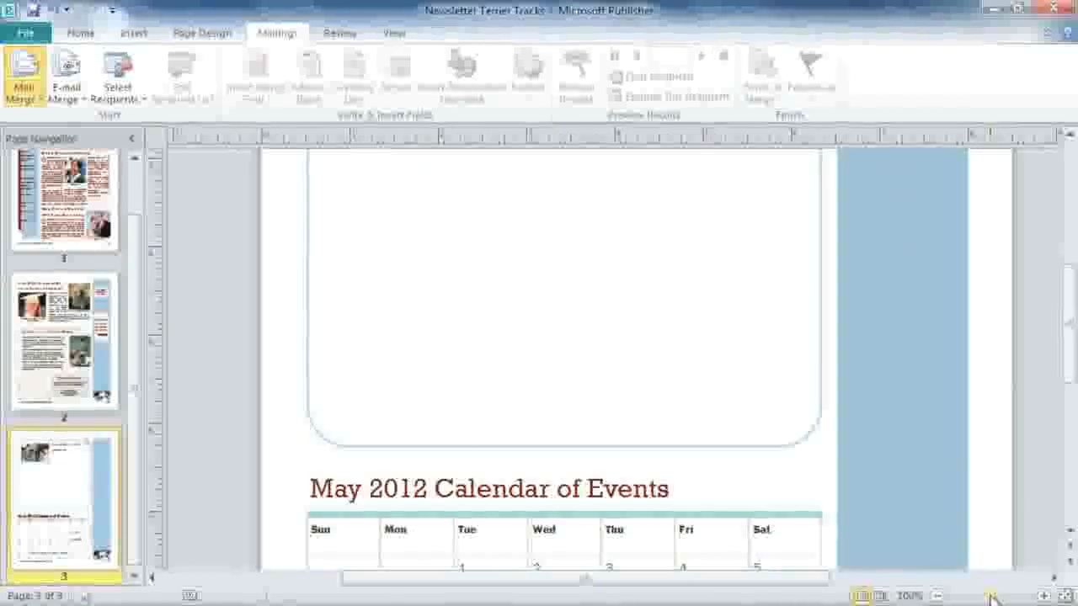
{"action": "left_click_drag", "start_coordinate": [1068, 366], "coordinate": [1070, 290]}
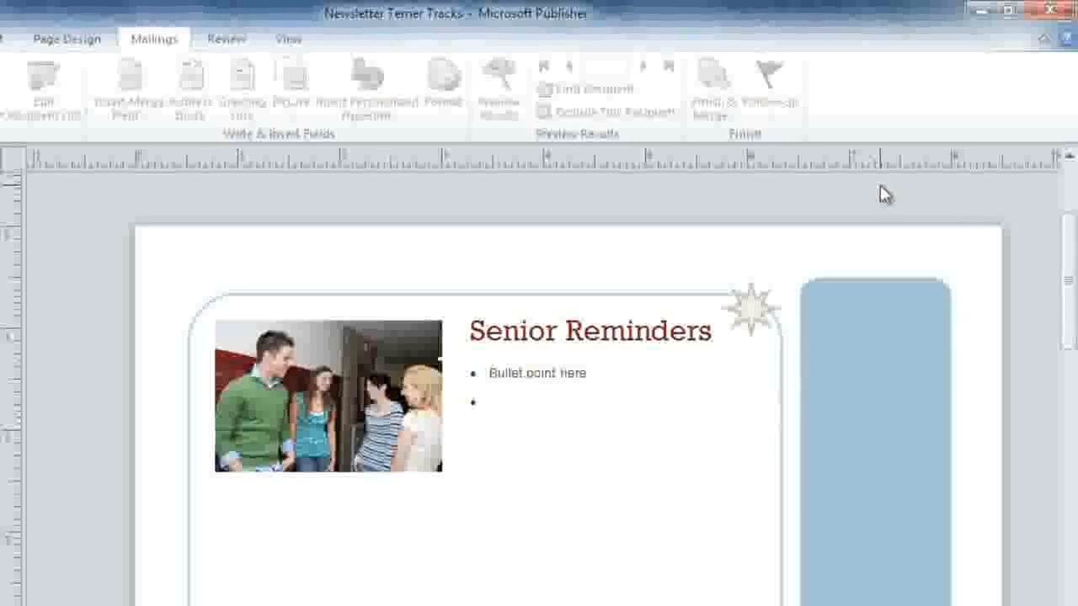
Step: Show the baselines on the page and hide them again
{"action": "left_click", "coordinate": [289, 40]}
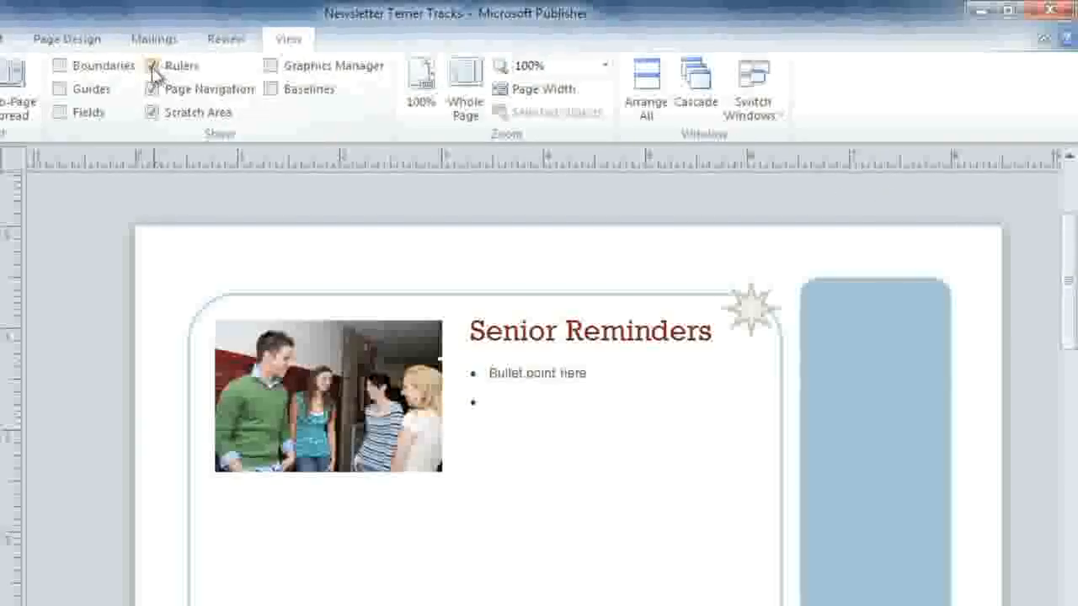
{"action": "left_click", "coordinate": [271, 91]}
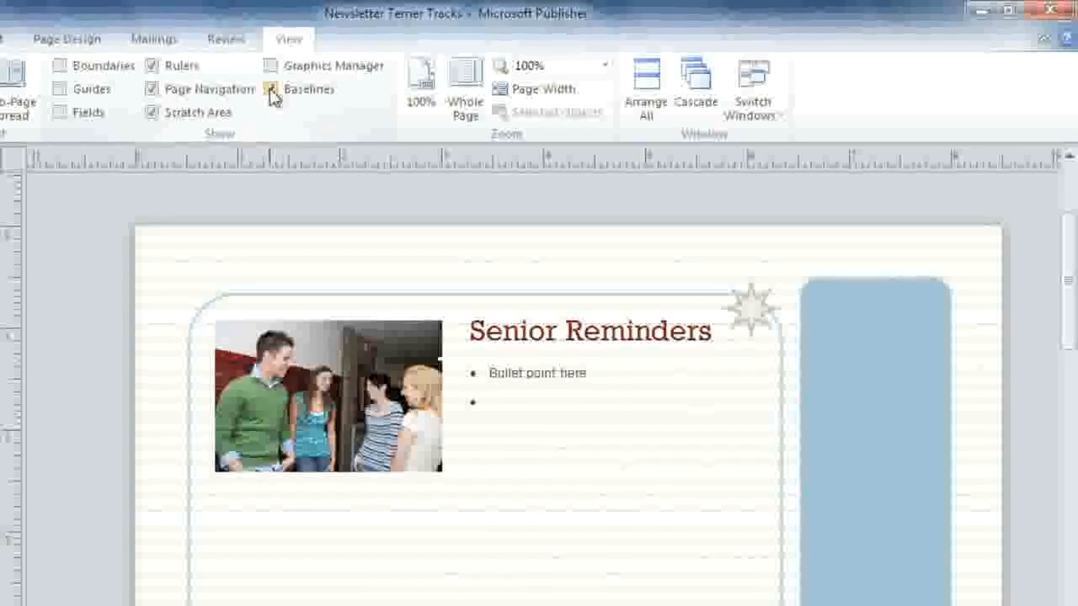
{"action": "left_click", "coordinate": [272, 91]}
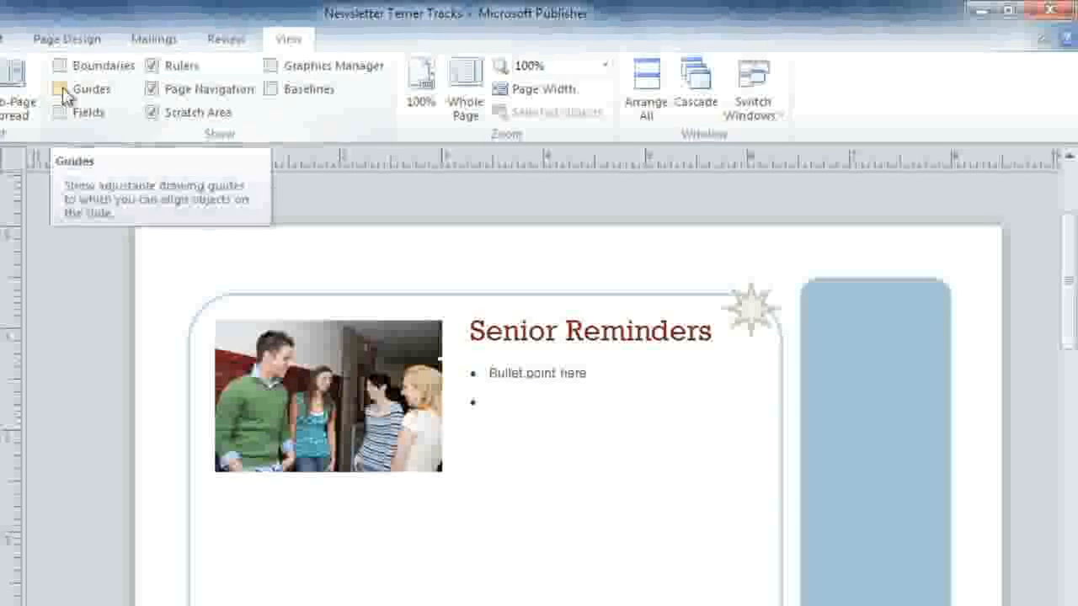
Step: Show the guides and place a new horizontal guide along the bottom edge of the Senior Reminders photo
{"action": "left_click", "coordinate": [65, 92]}
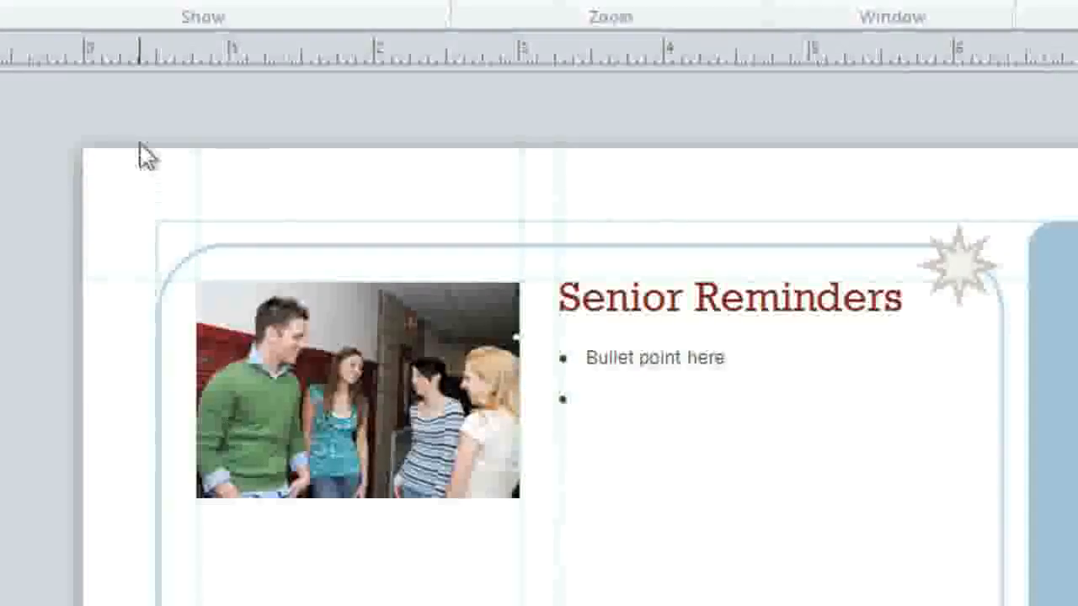
{"action": "left_click_drag", "start_coordinate": [132, 51], "coordinate": [120, 555]}
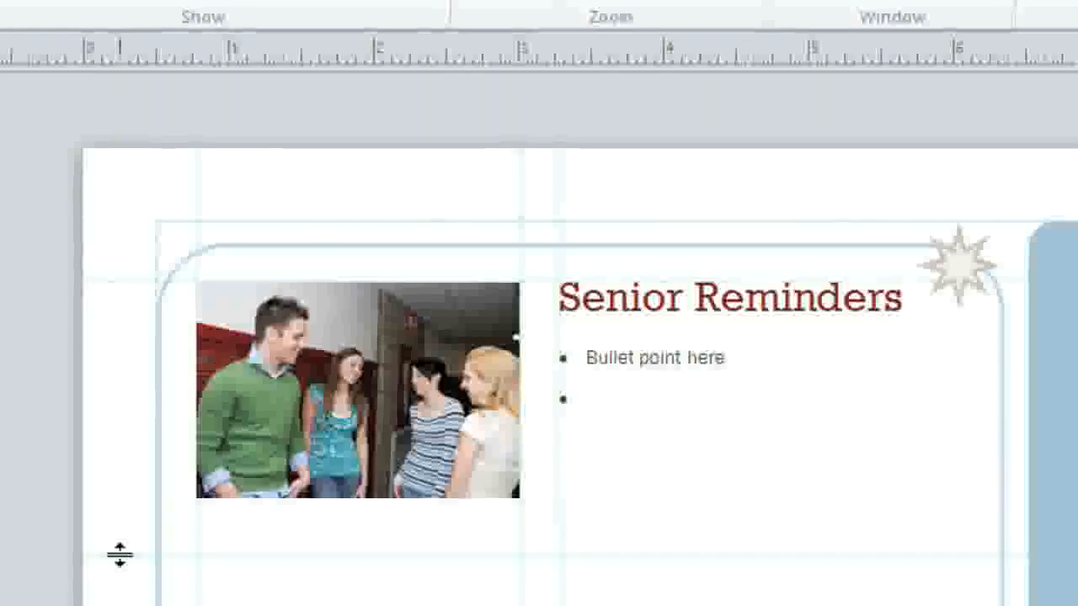
{"action": "left_click_drag", "start_coordinate": [119, 555], "coordinate": [120, 500]}
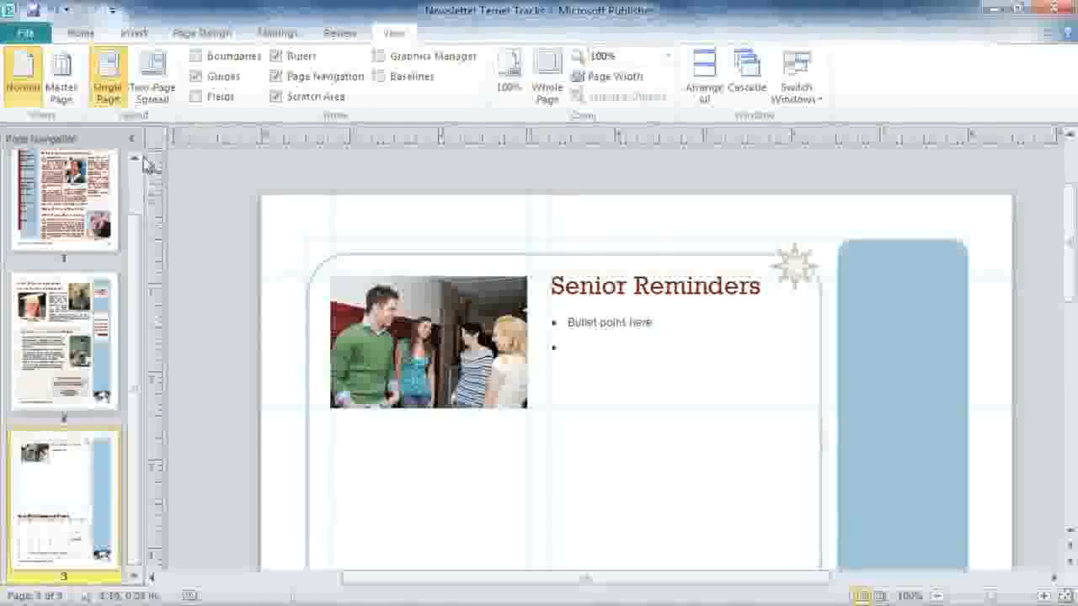
{"action": "left_click", "coordinate": [38, 44]}
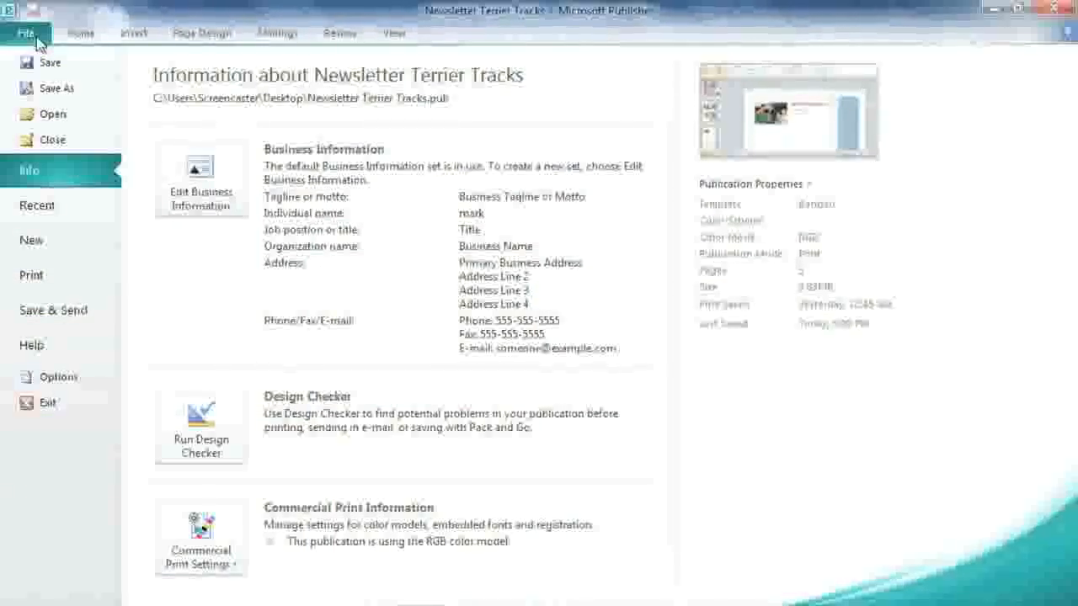
{"action": "left_click", "coordinate": [83, 210]}
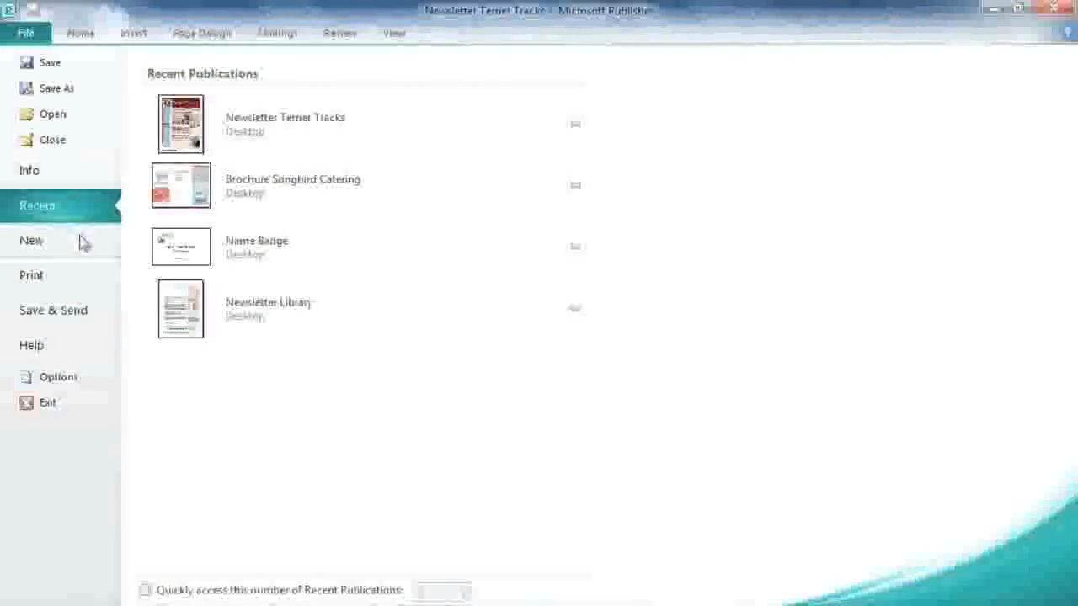
{"action": "left_click", "coordinate": [82, 244]}
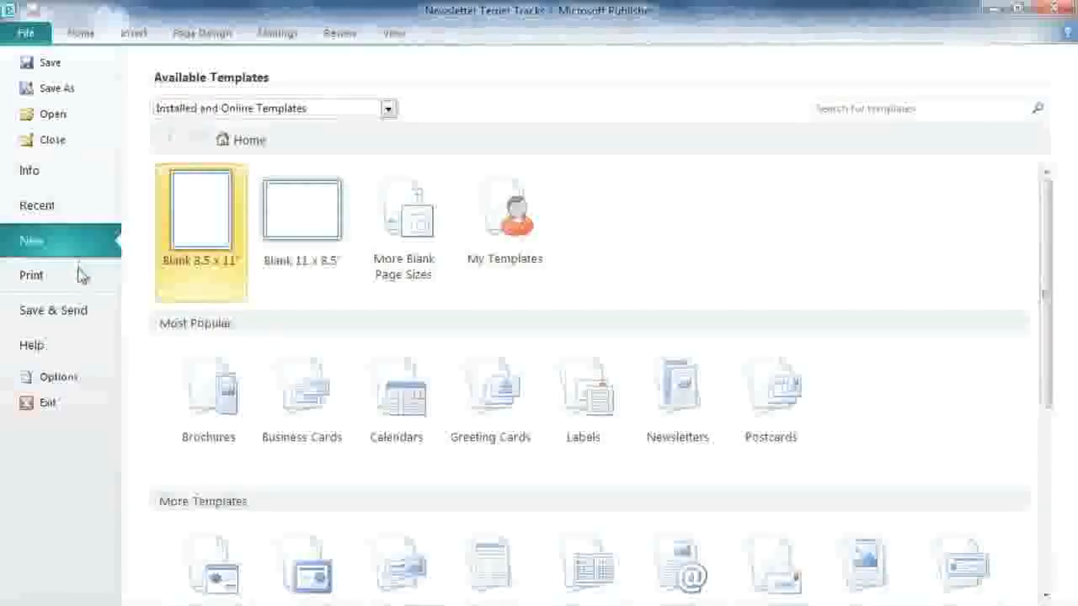
Step: Set the newsletter's print color option to Composite Grayscale in the print settings
{"action": "left_click", "coordinate": [81, 279]}
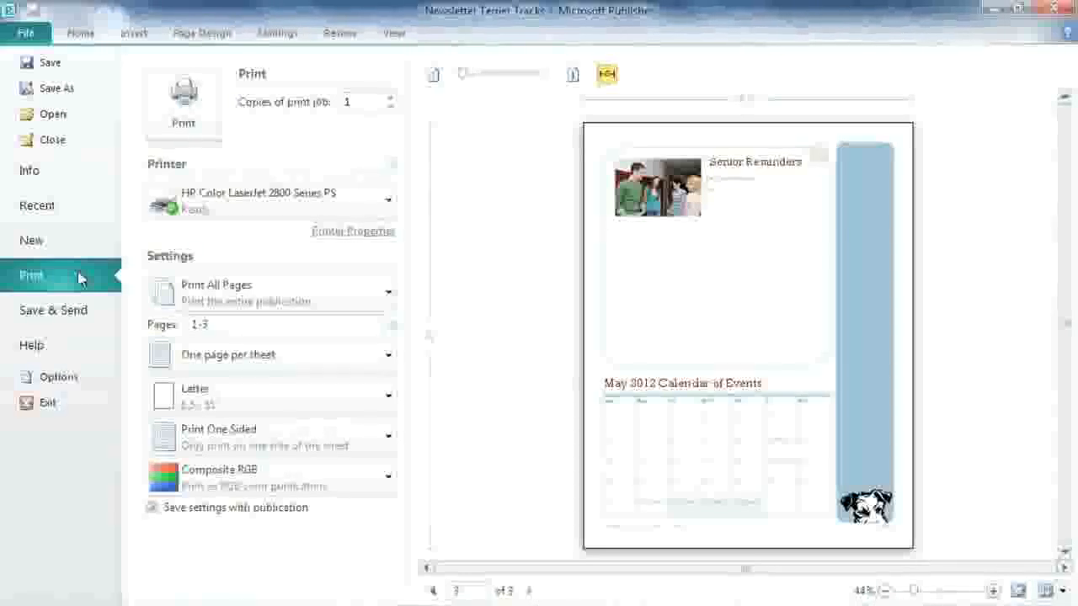
{"action": "left_click", "coordinate": [212, 480]}
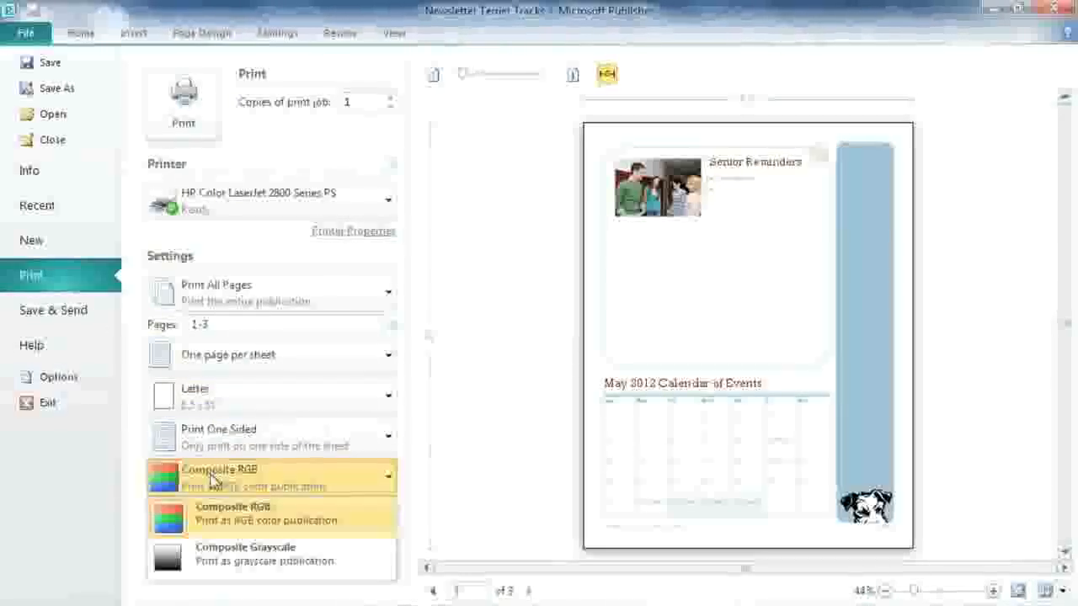
{"action": "left_click", "coordinate": [213, 560]}
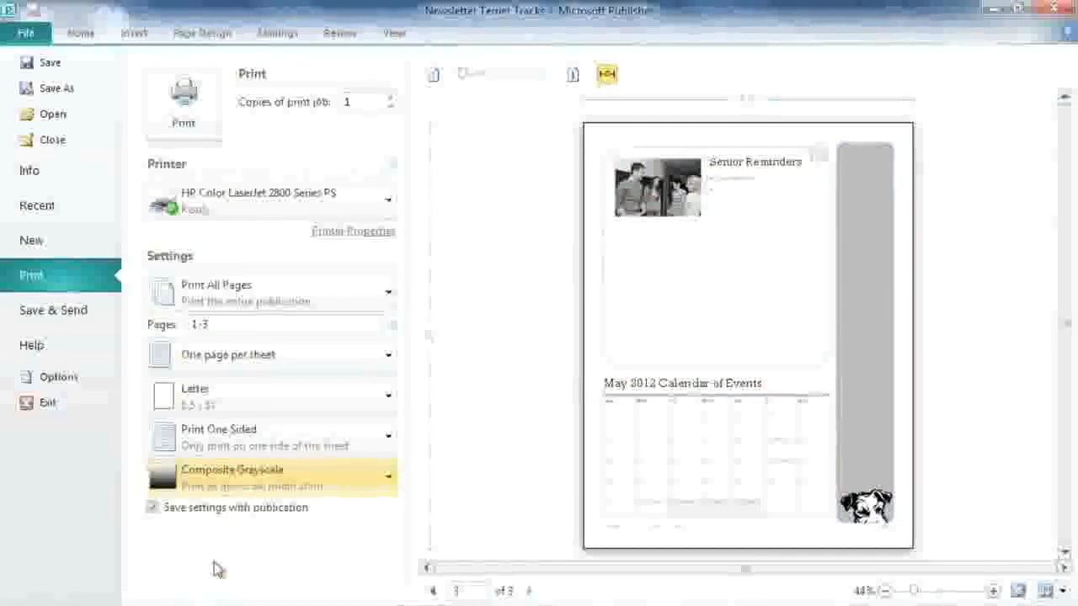
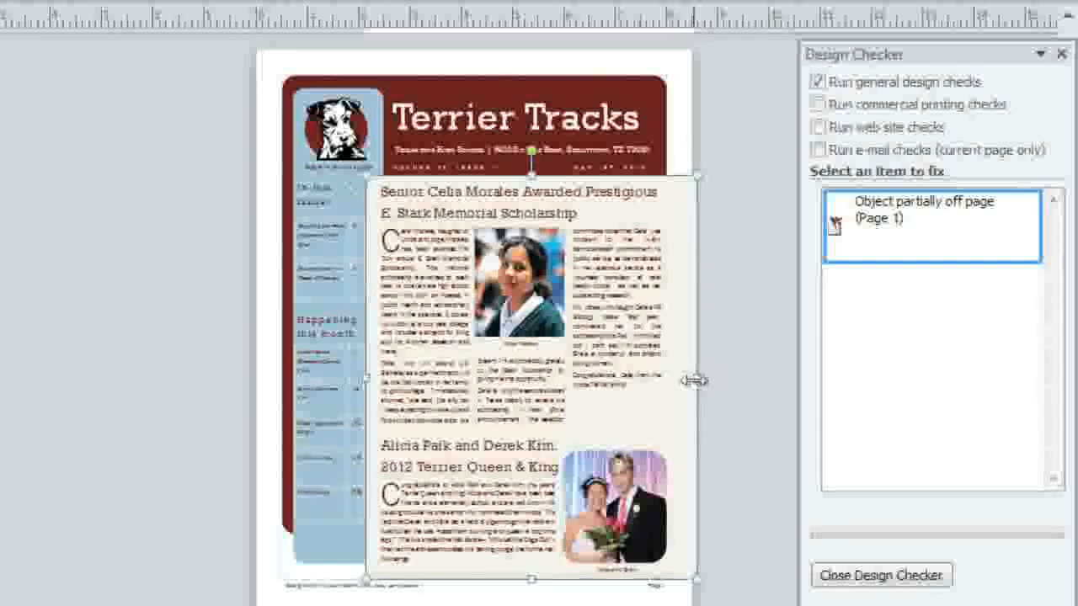
Step: Narrow the article background on page 1 so it no longer extends off the page, and close the Design Checker
{"action": "left_click_drag", "start_coordinate": [697, 379], "coordinate": [664, 381]}
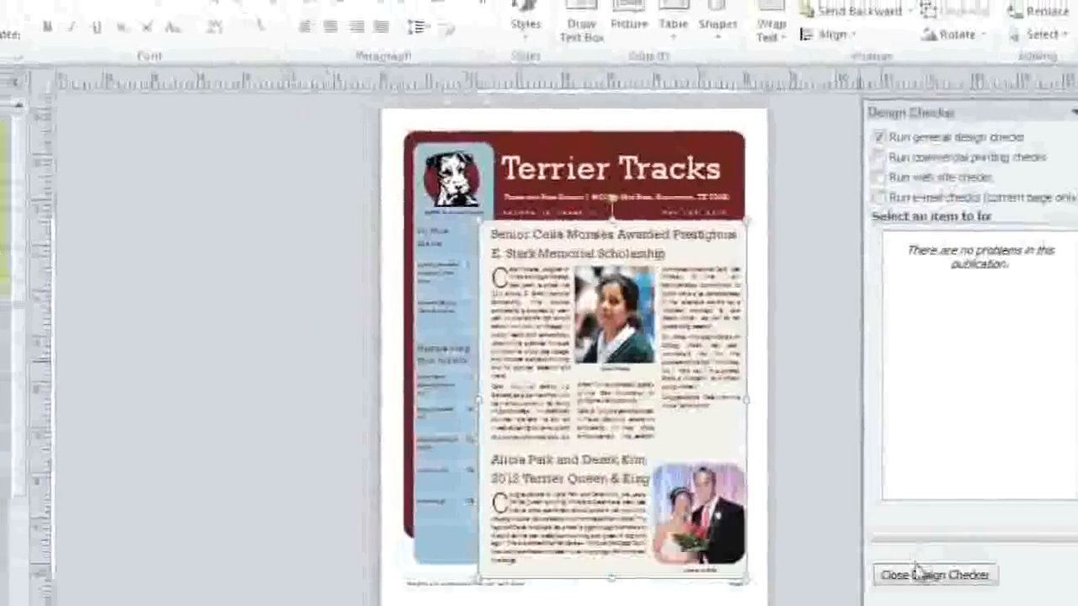
{"action": "left_click", "coordinate": [920, 574]}
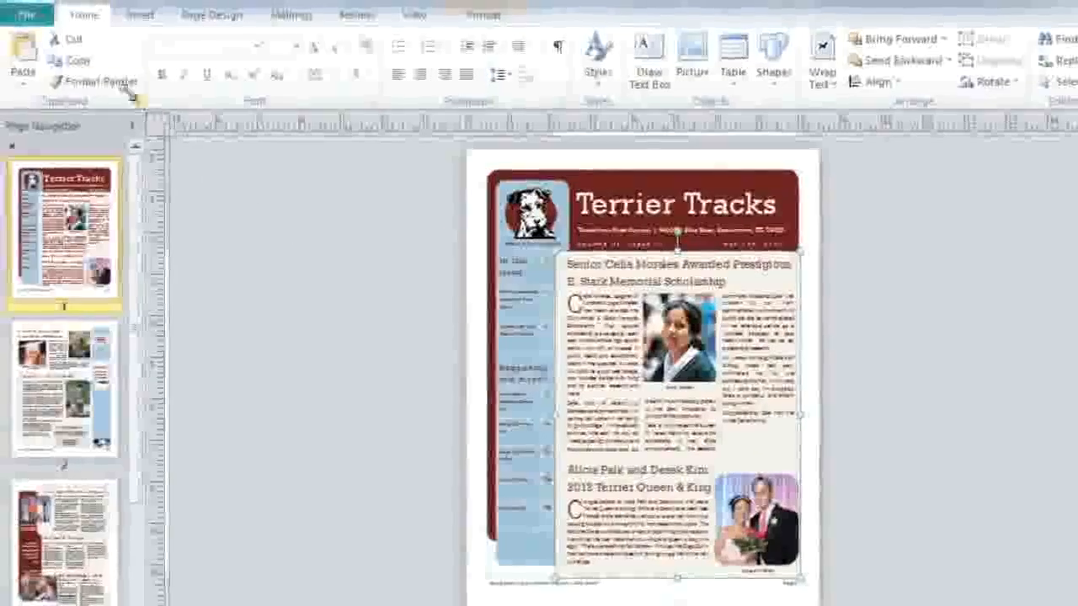
Step: Open the print settings for the newsletter and set the print job to 20 copies
{"action": "left_click", "coordinate": [34, 24]}
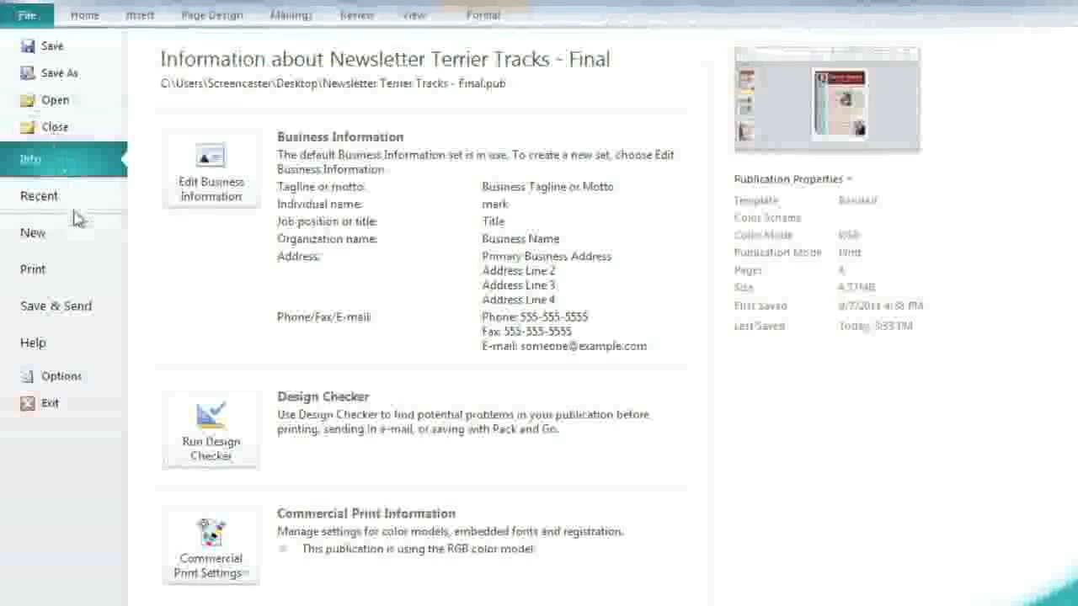
{"action": "left_click", "coordinate": [80, 271]}
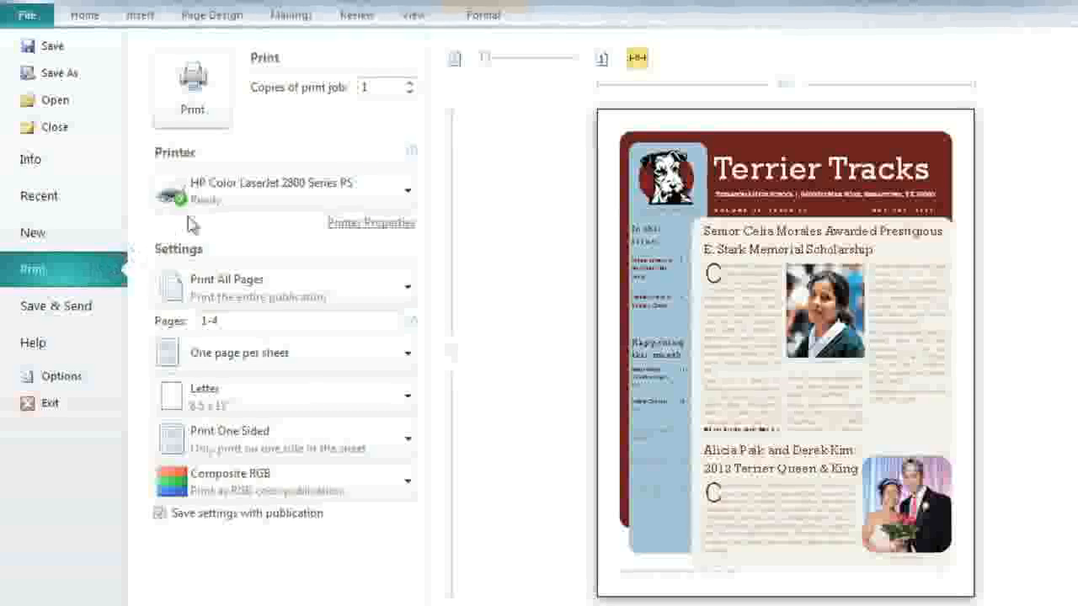
{"action": "double_click", "coordinate": [368, 87]}
{"action": "type", "text": "25"}
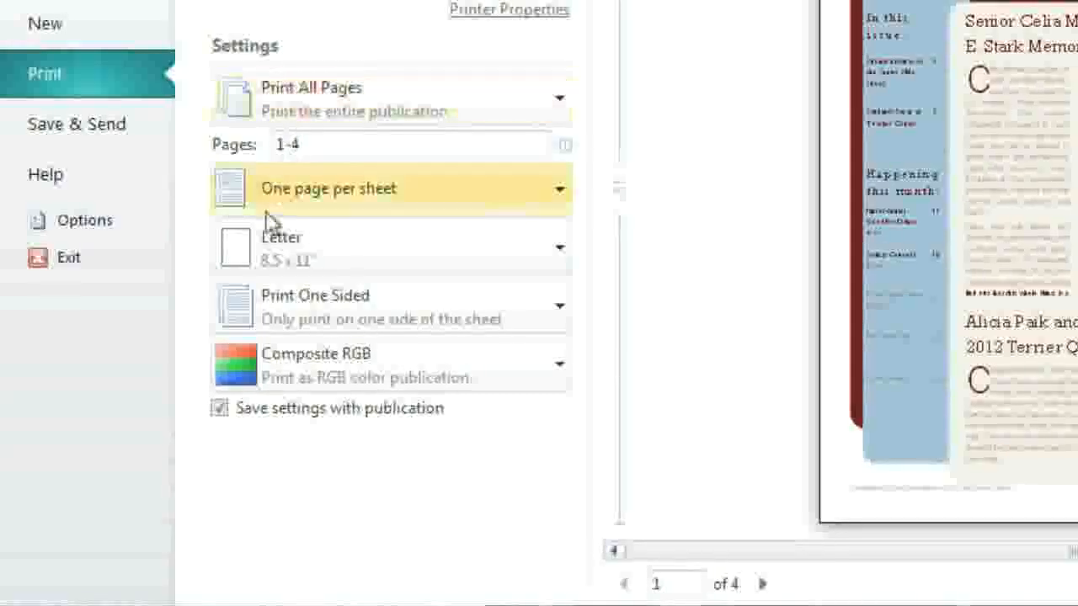
Step: Configure the print job as double-sided with sheets flipped on the long edge, collated, in Composite Grayscale
{"action": "left_click", "coordinate": [242, 312]}
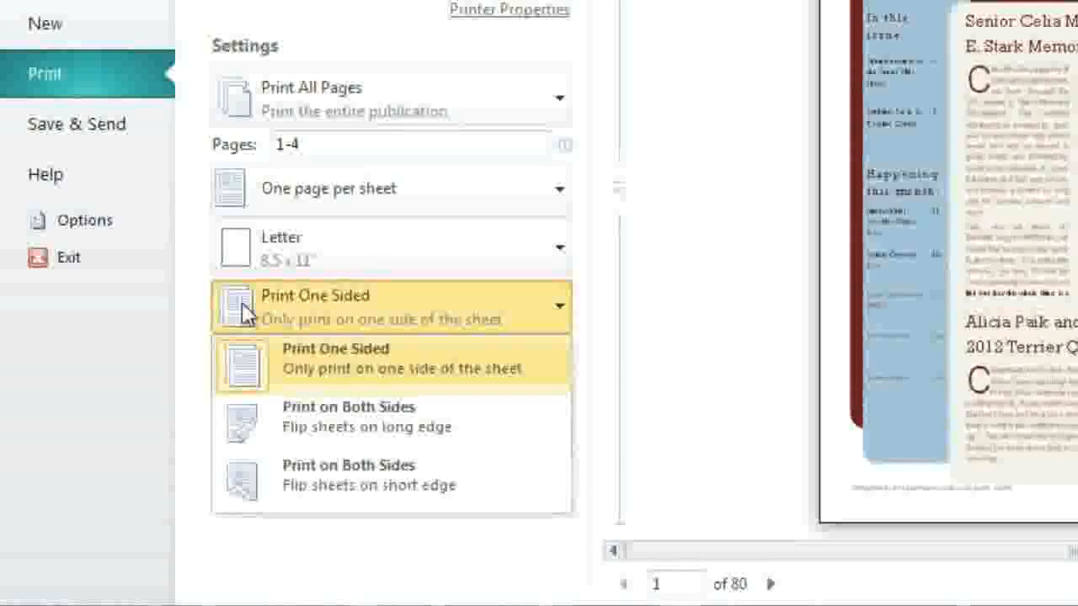
{"action": "left_click", "coordinate": [243, 425]}
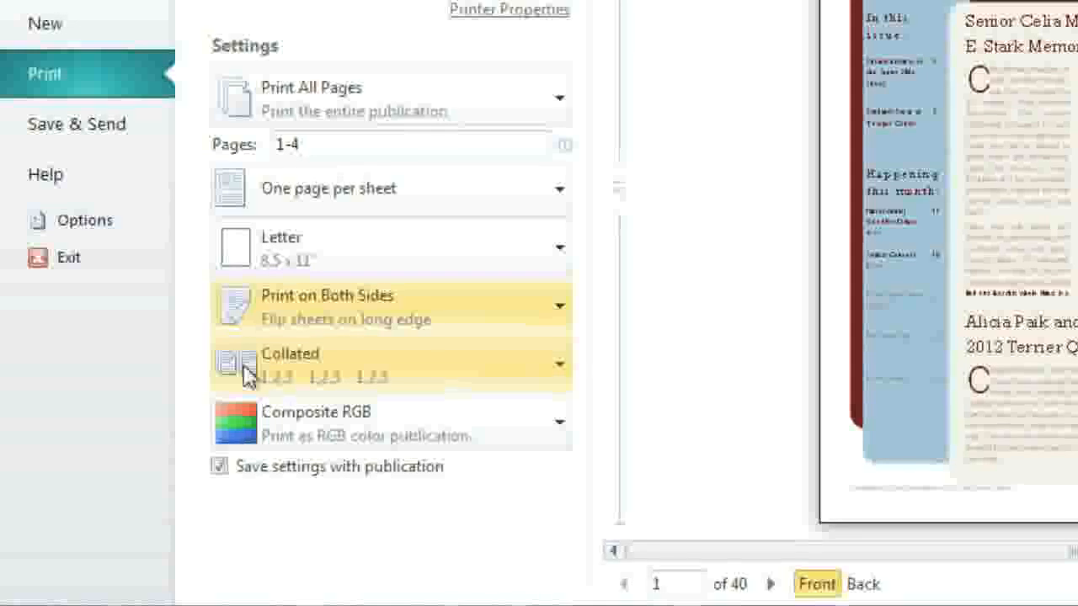
{"action": "left_click", "coordinate": [249, 376]}
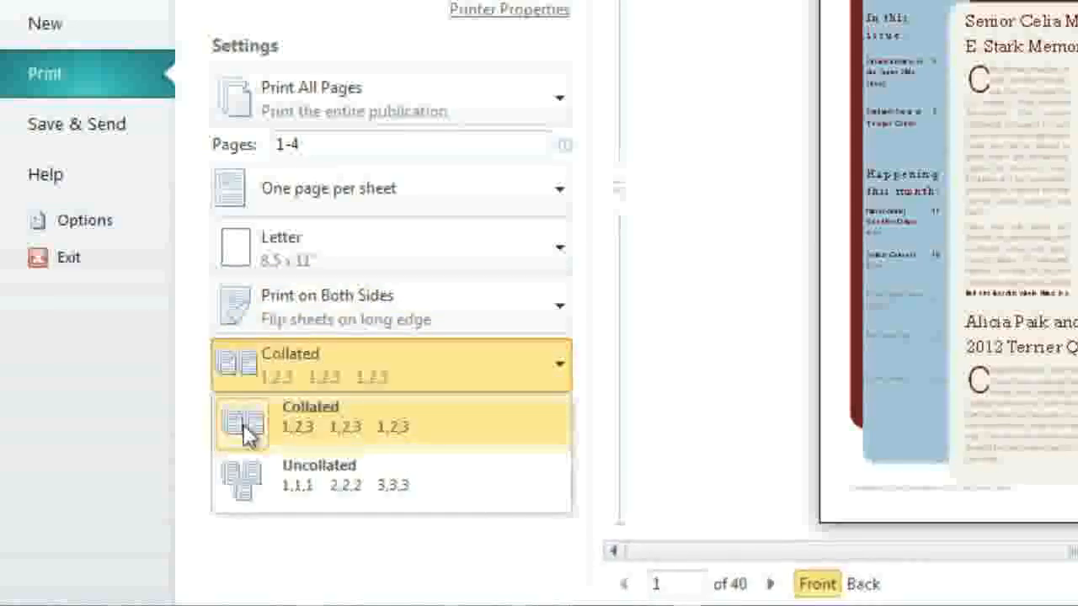
{"action": "left_click", "coordinate": [247, 432]}
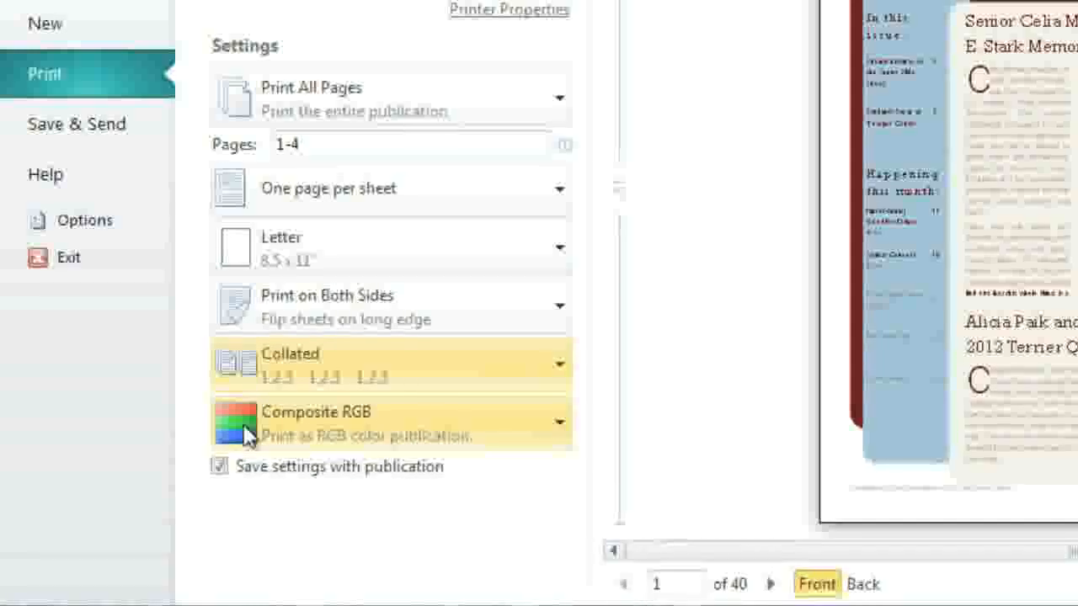
{"action": "left_click", "coordinate": [246, 432]}
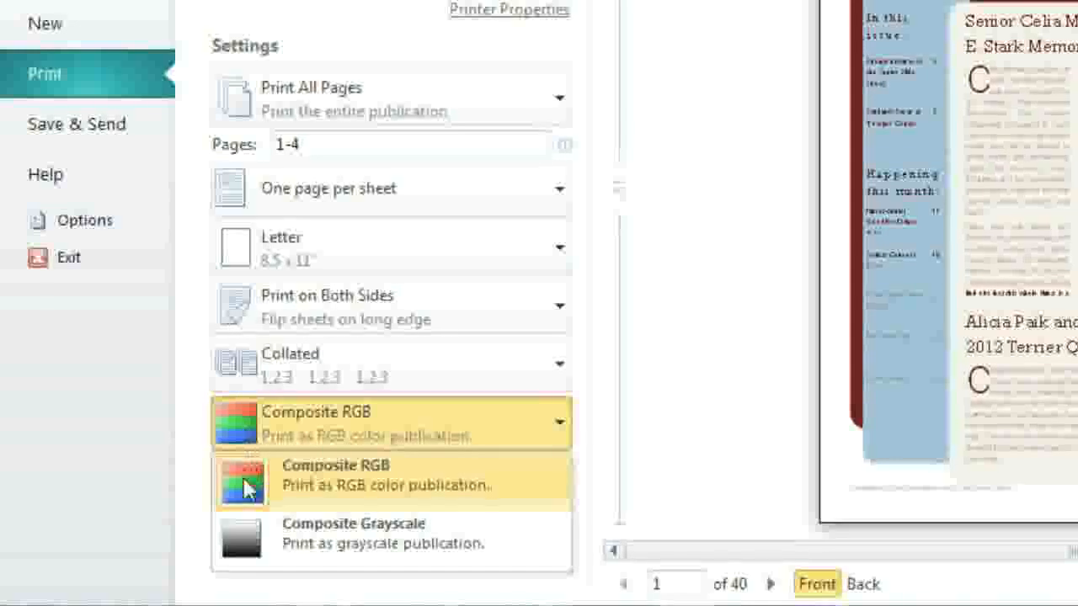
{"action": "left_click", "coordinate": [242, 531]}
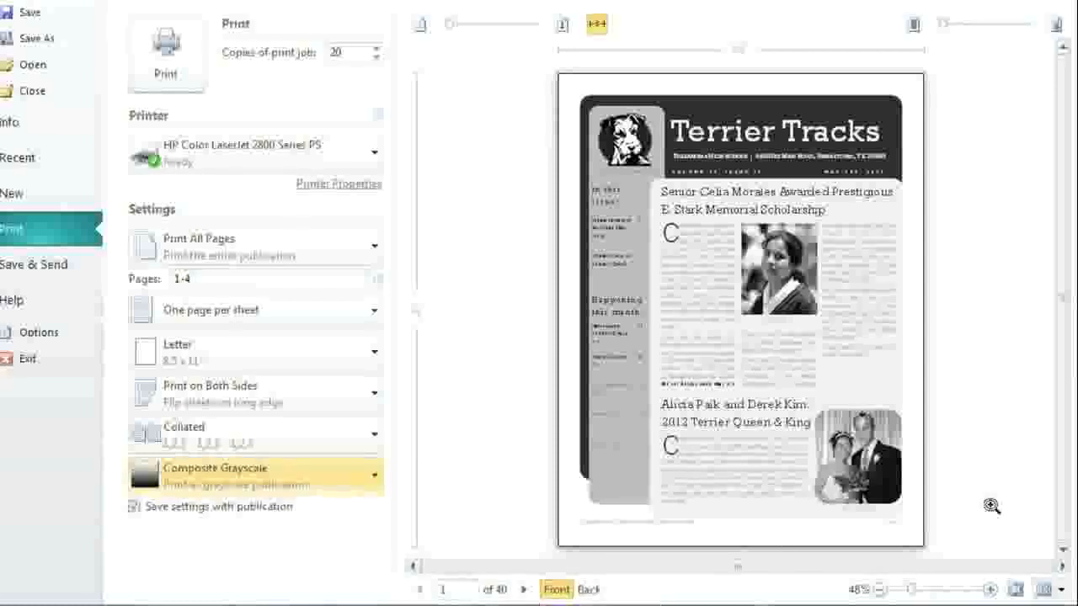
Step: Preview two sheets side by side with semi-transparent page numbers, and view the back sides of the sheets
{"action": "left_click", "coordinate": [1048, 591]}
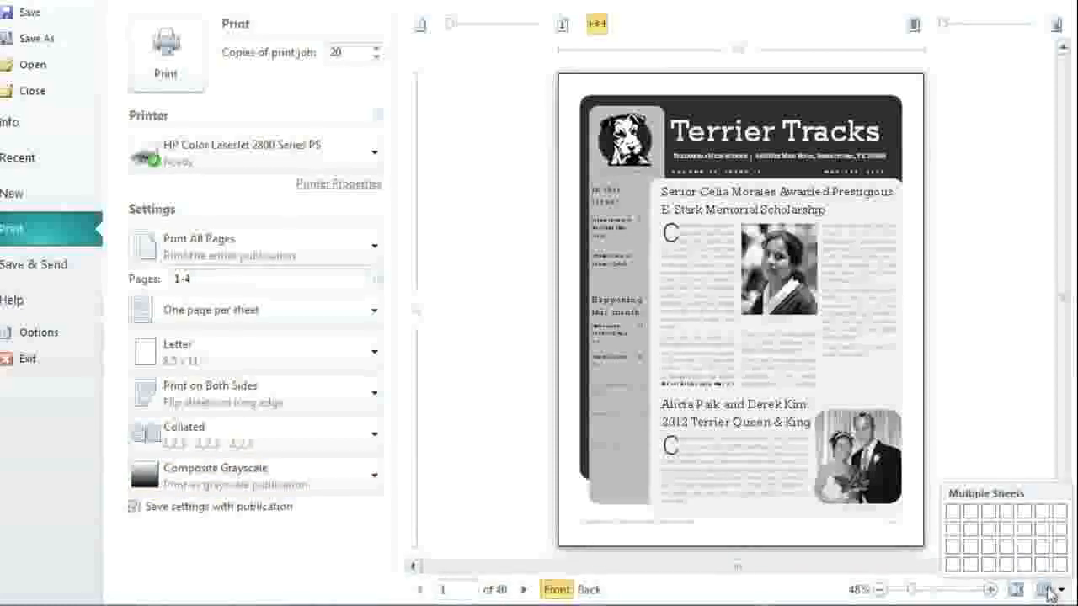
{"action": "left_click", "coordinate": [968, 516]}
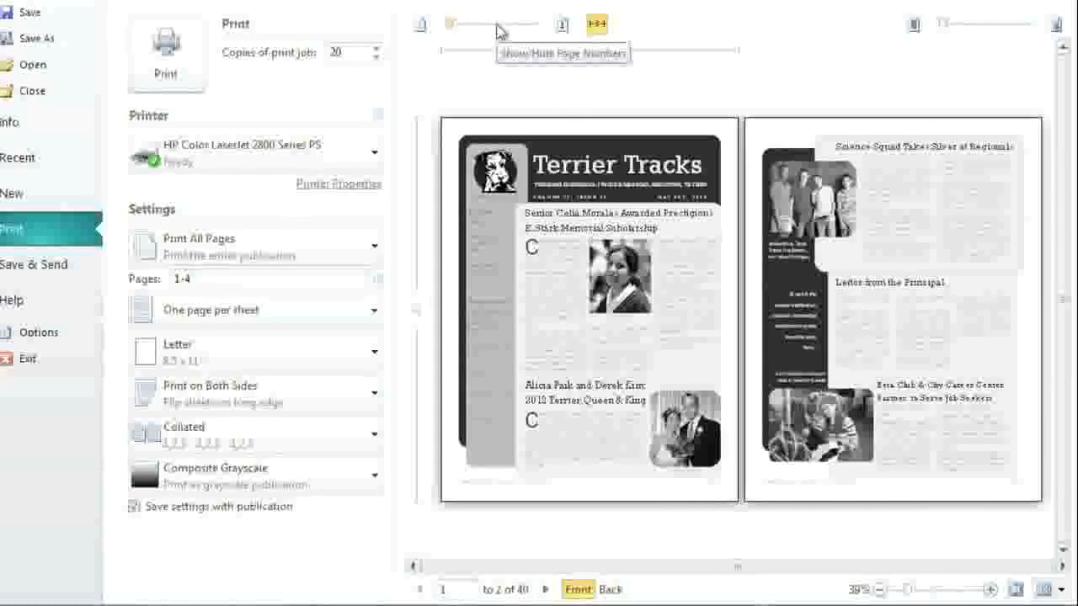
{"action": "left_click_drag", "start_coordinate": [458, 25], "coordinate": [485, 25]}
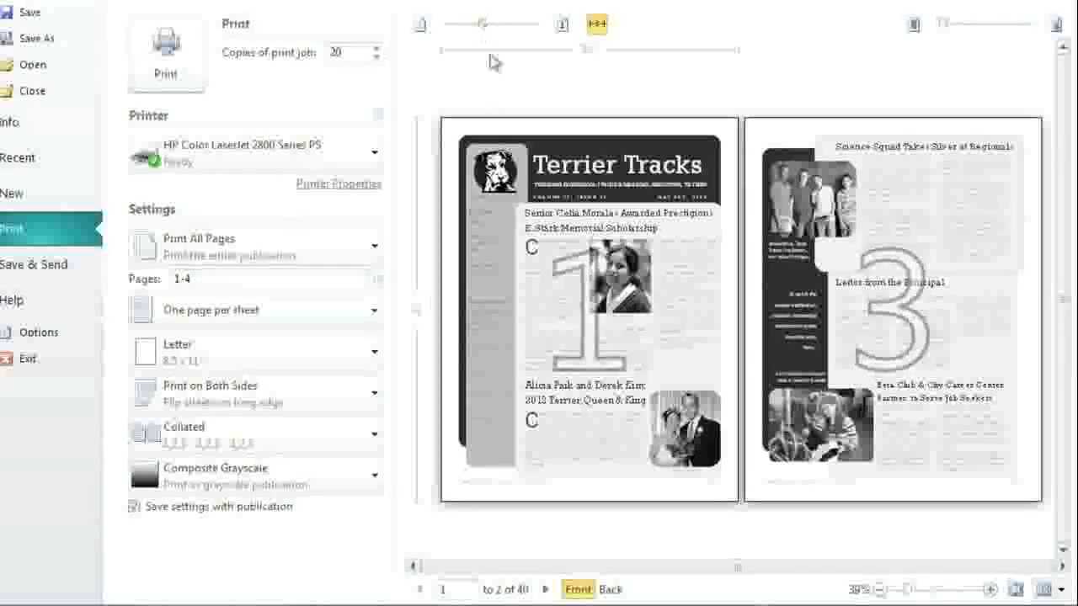
{"action": "left_click", "coordinate": [610, 590]}
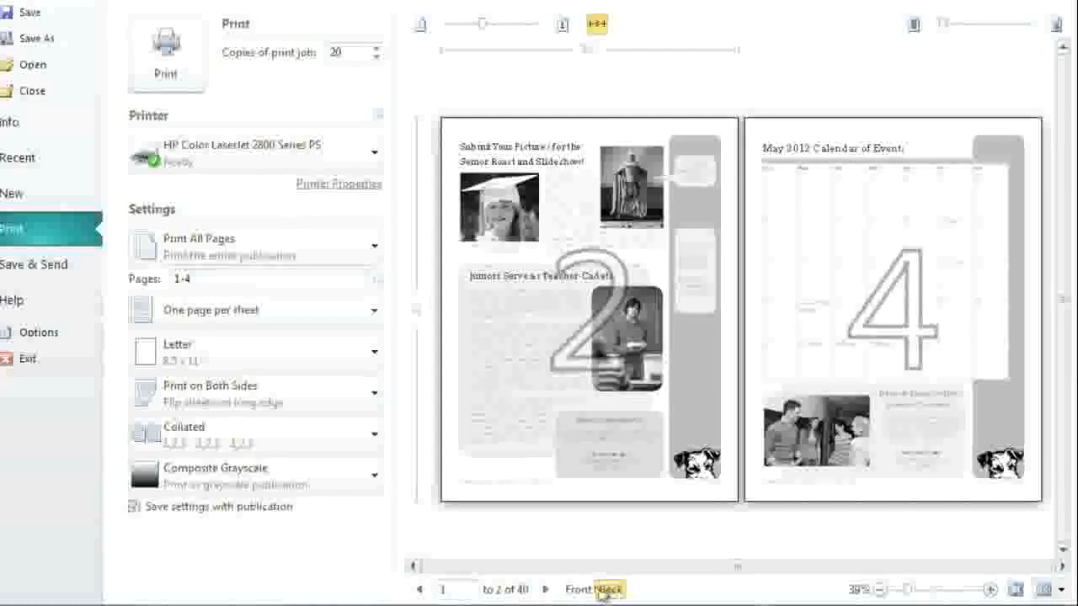
Step: Preview the front sides of the sheets and print the newsletter with the configured settings
{"action": "left_click", "coordinate": [580, 591]}
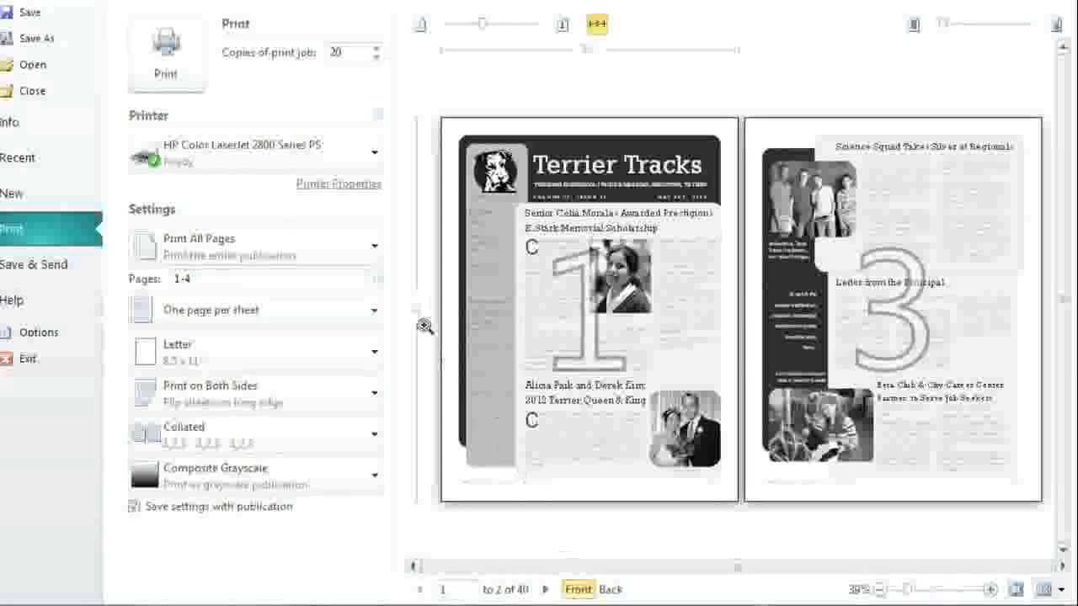
{"action": "left_click", "coordinate": [166, 59]}
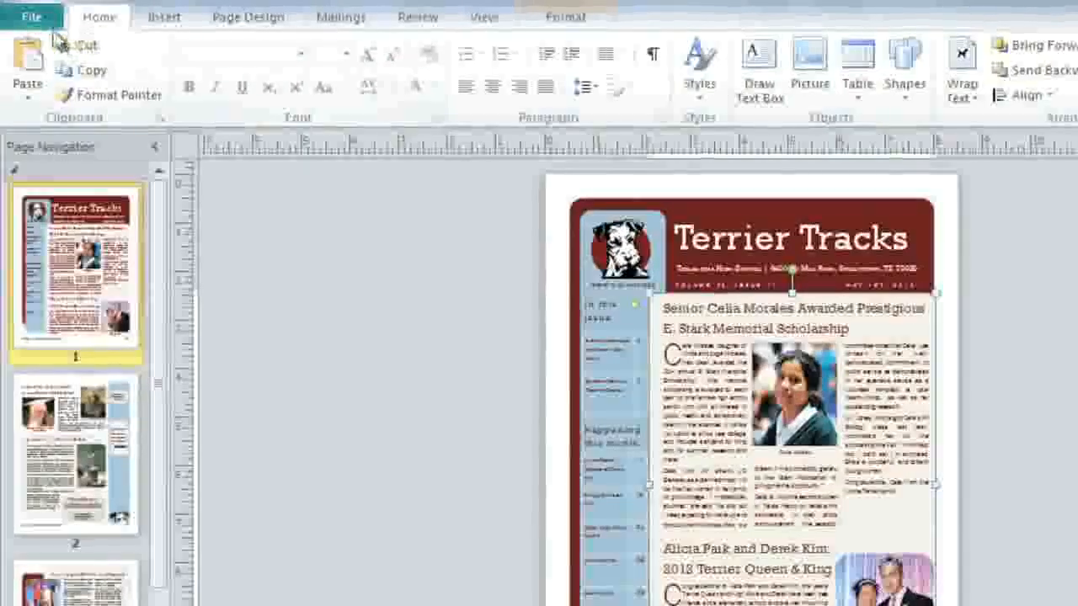
Step: Publish the newsletter as a PDF on the Desktop under the file name Newsletter Terrier Tracks - Final
{"action": "left_click", "coordinate": [38, 22]}
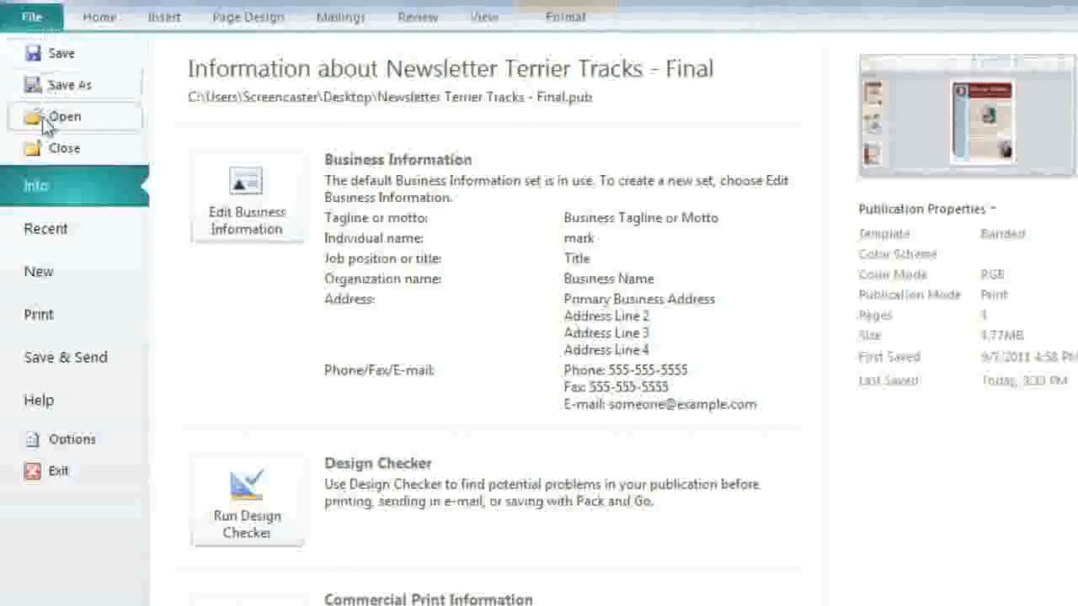
{"action": "left_click", "coordinate": [56, 356]}
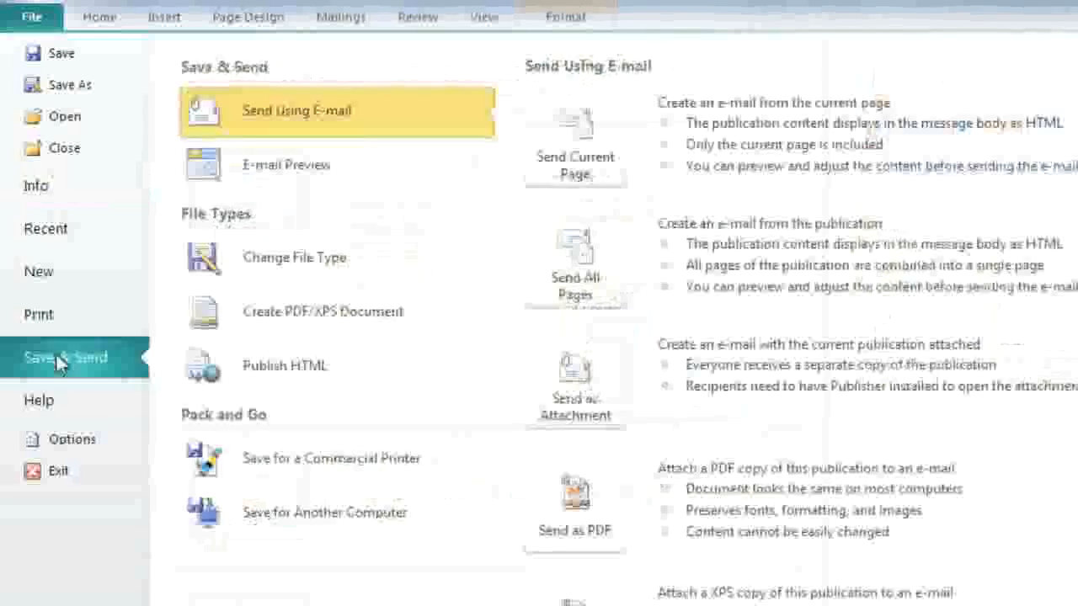
{"action": "left_click", "coordinate": [209, 324]}
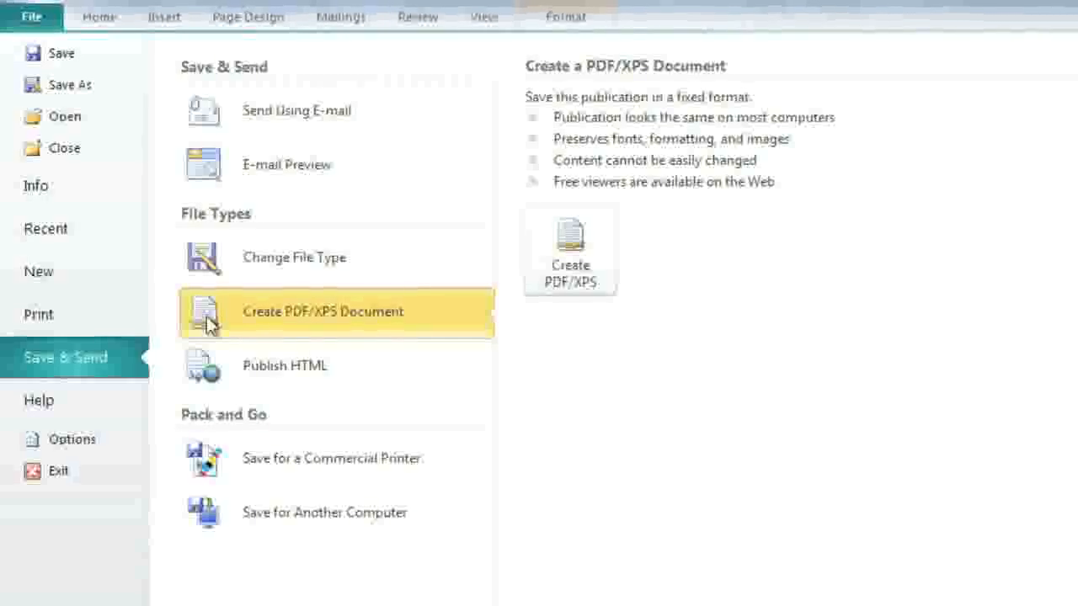
{"action": "left_click", "coordinate": [211, 374]}
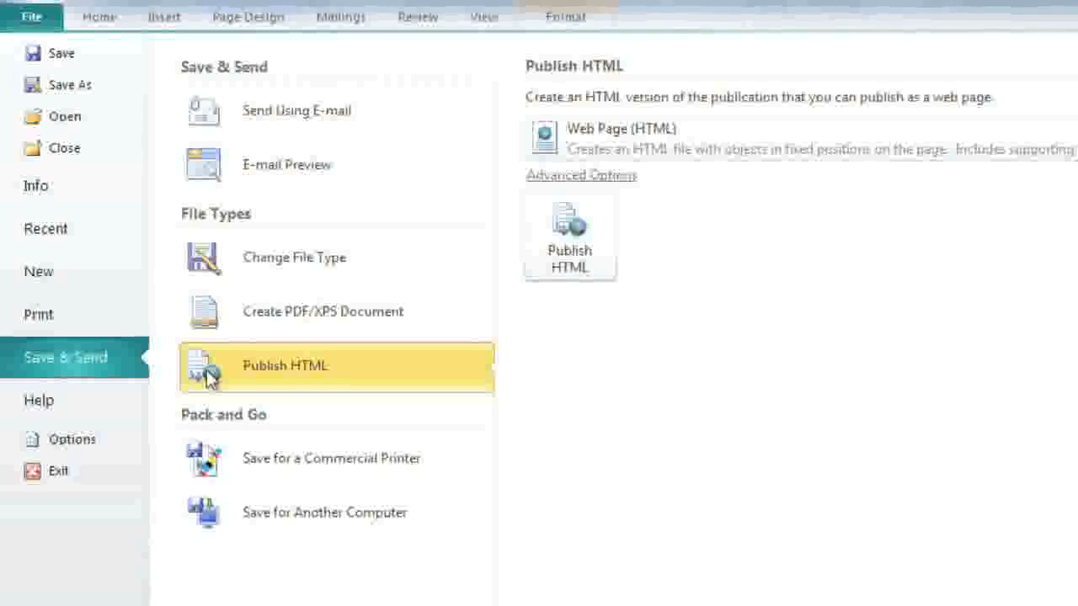
{"action": "left_click", "coordinate": [209, 327]}
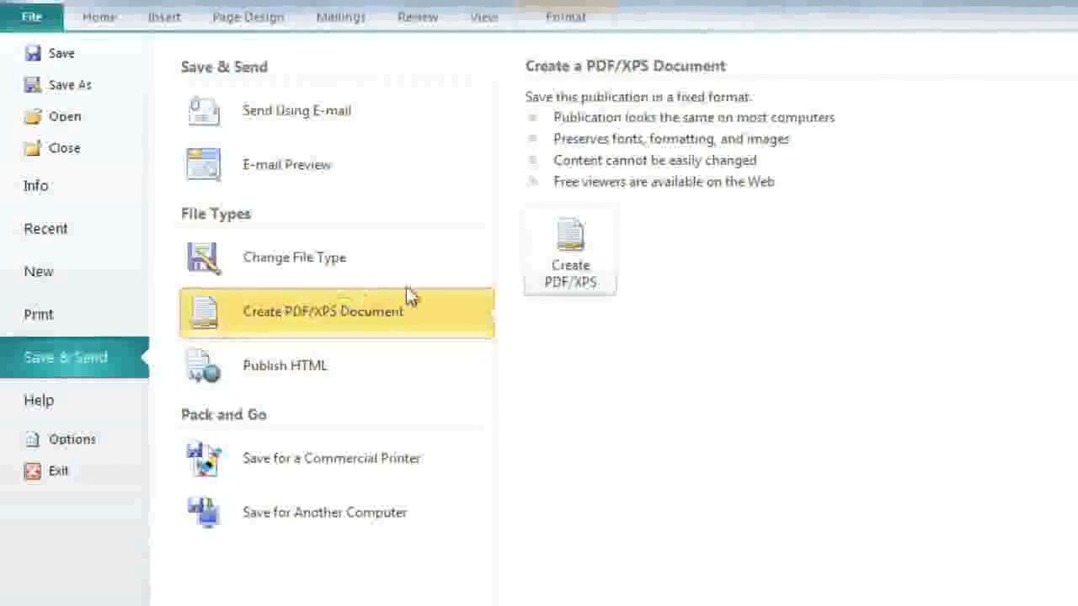
{"action": "left_click", "coordinate": [549, 277]}
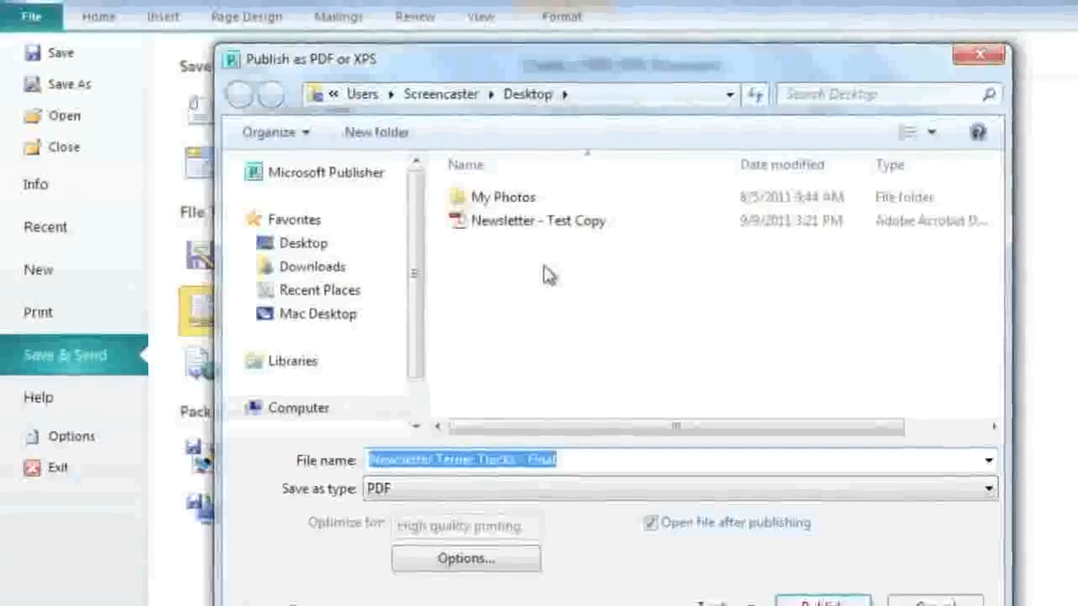
{"action": "left_click", "coordinate": [363, 245]}
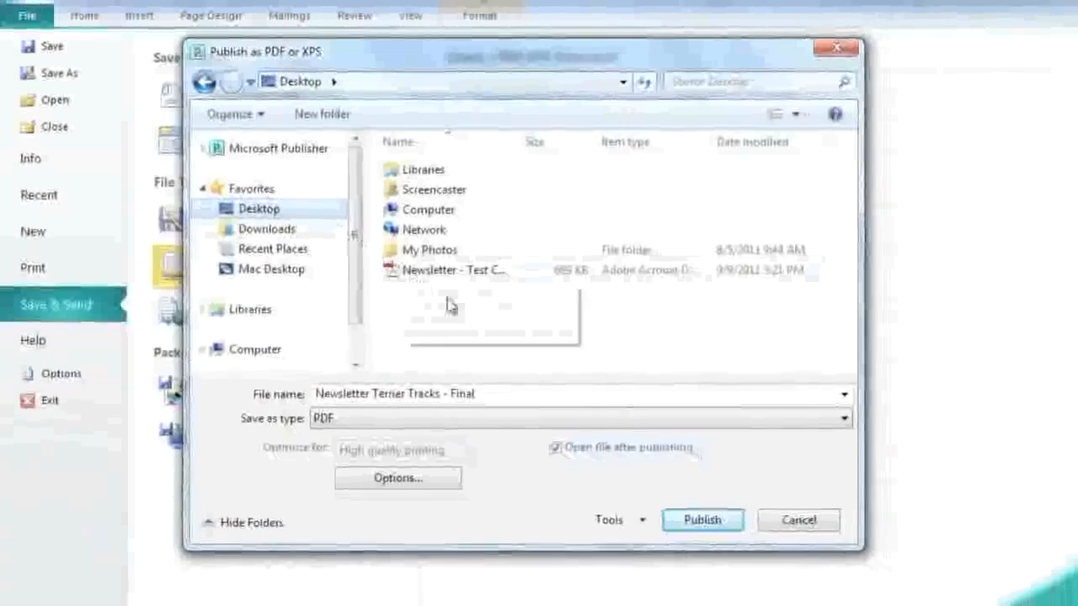
{"action": "left_click", "coordinate": [684, 510]}
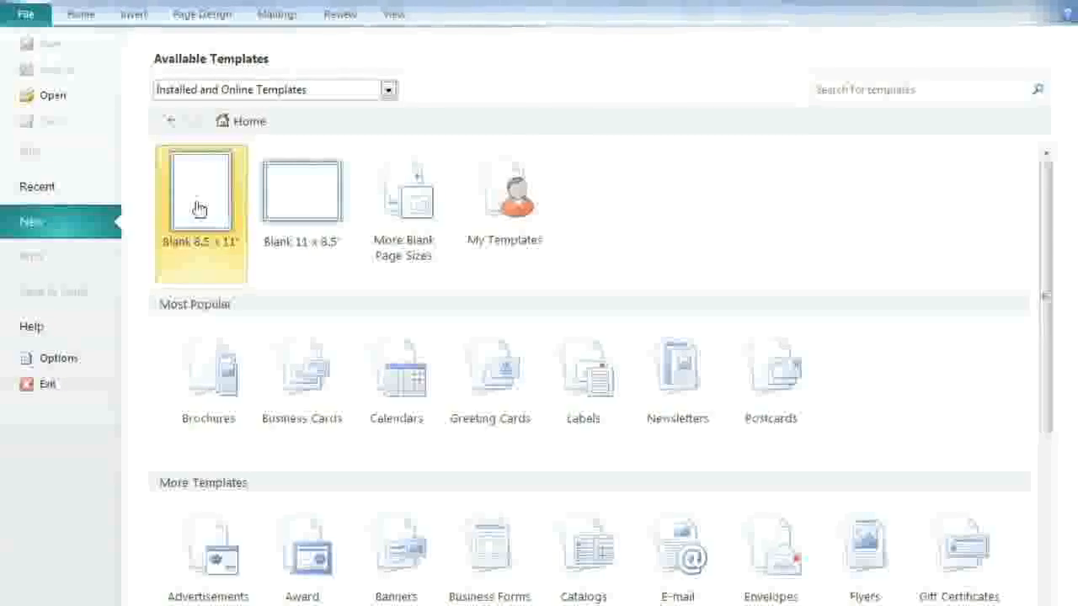
Step: Check the additional blank page sizes for a new publication, and open the All Marketing flyer templates
{"action": "left_click", "coordinate": [395, 208]}
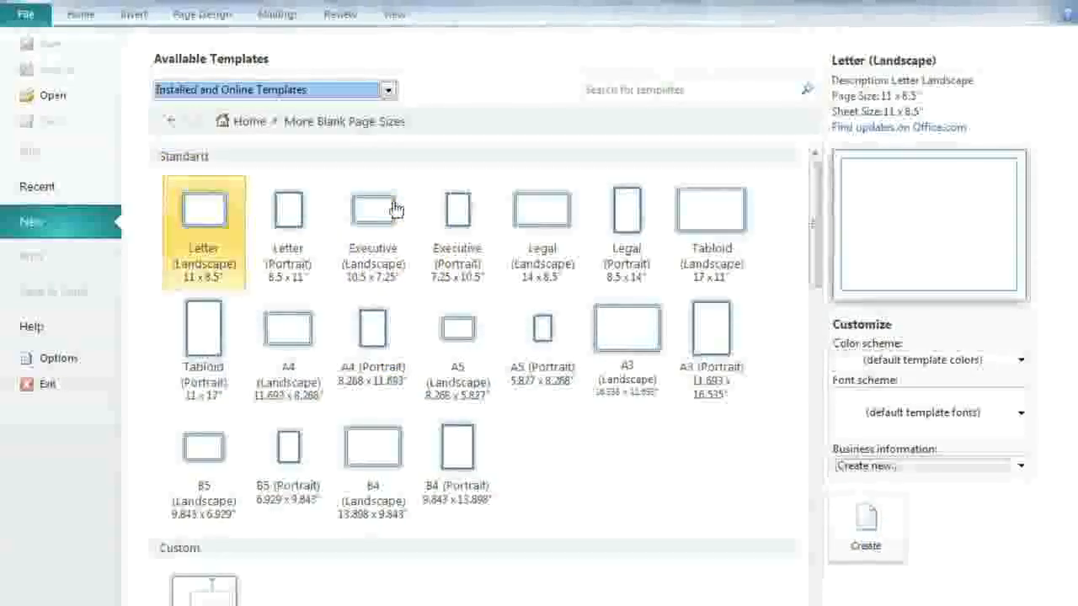
{"action": "left_click", "coordinate": [246, 124]}
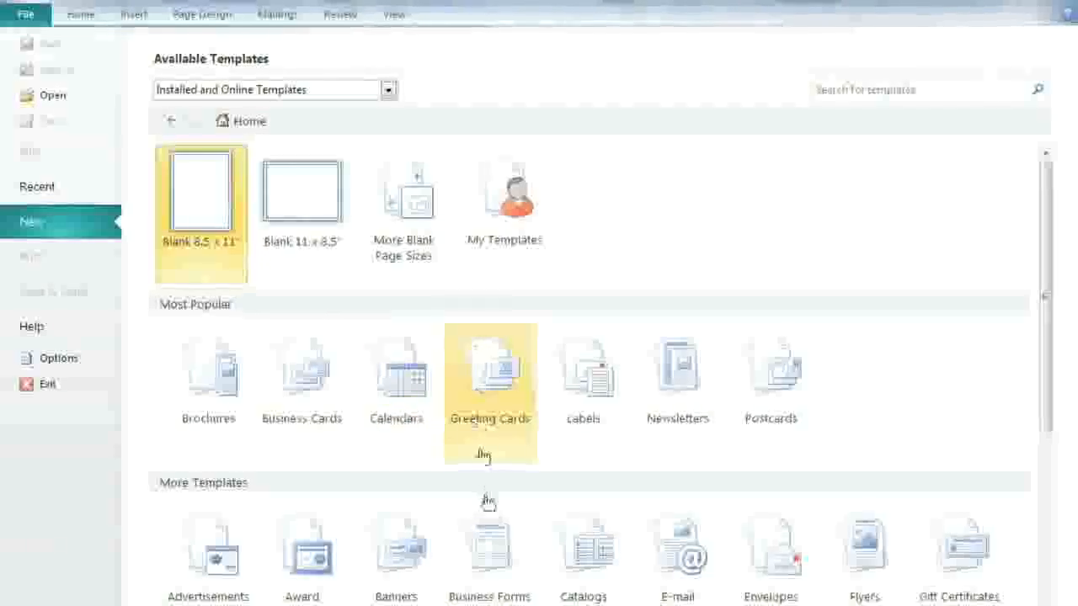
{"action": "left_click", "coordinate": [861, 543]}
{"action": "left_click", "coordinate": [685, 427]}
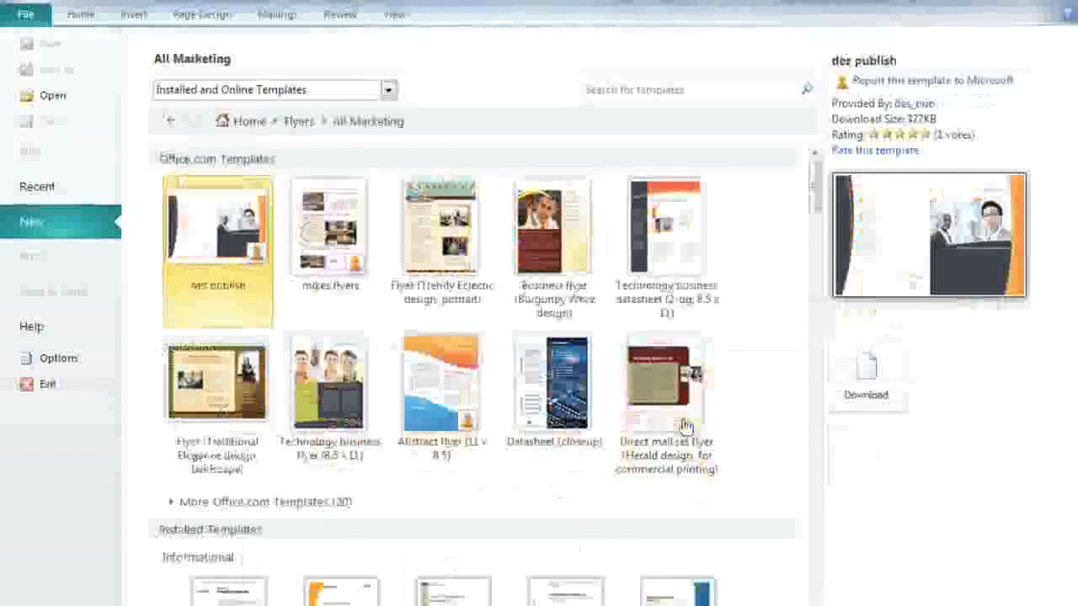
Step: Preview the Traditional Elegance landscape flyer, the Technology business flyer and the Abstract flyer from Office.com
{"action": "left_click", "coordinate": [239, 427]}
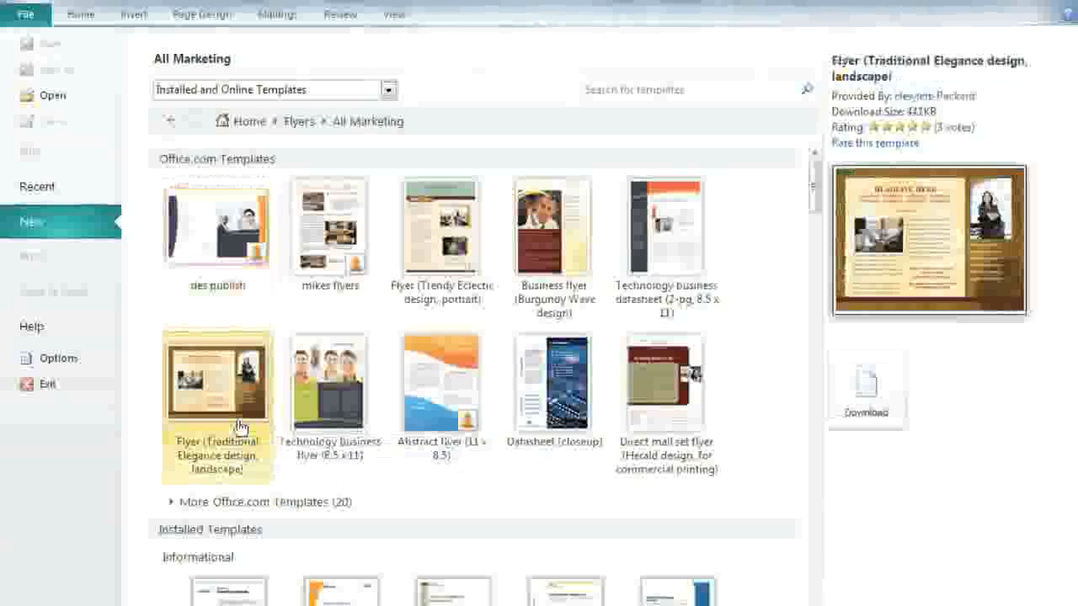
{"action": "left_click", "coordinate": [330, 428]}
{"action": "left_click", "coordinate": [433, 425]}
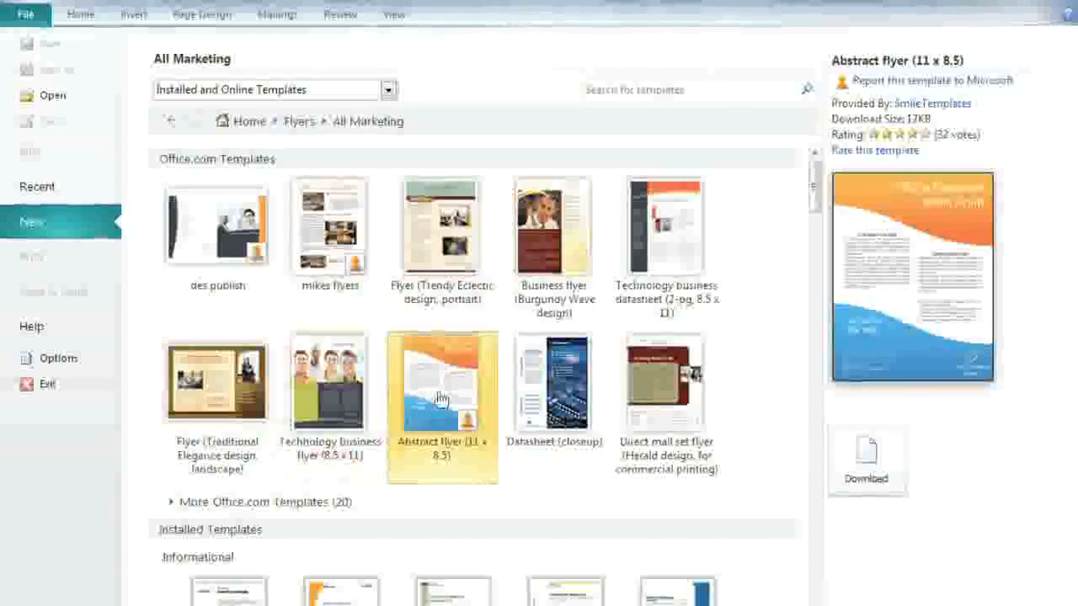
Step: Select the installed Brocade informational flyer and customize it with the Bluebird color scheme and the Breve font scheme
{"action": "left_click", "coordinate": [449, 596]}
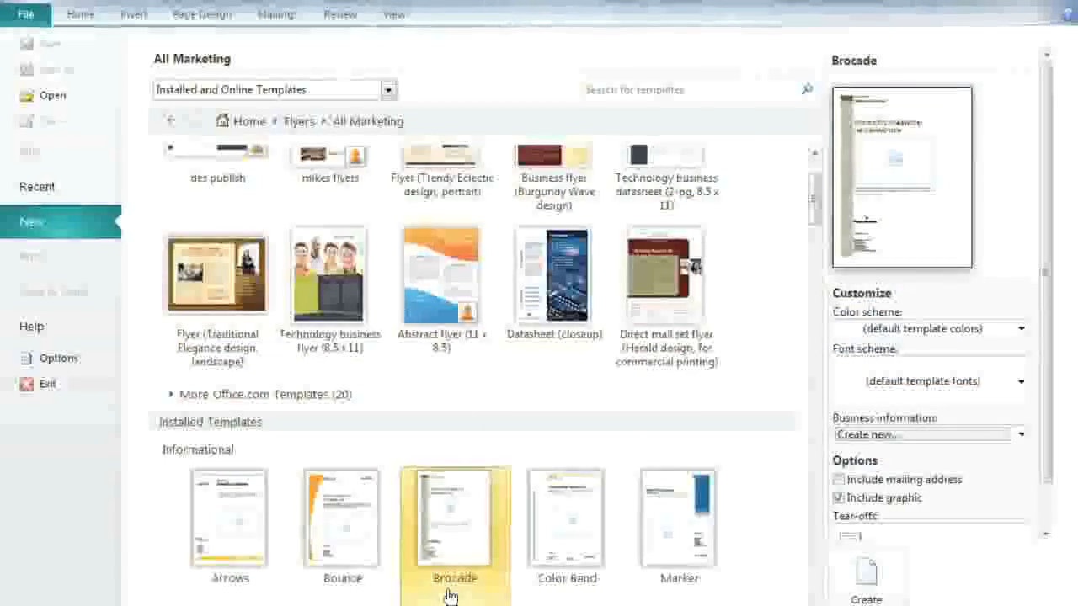
{"action": "left_click", "coordinate": [949, 335]}
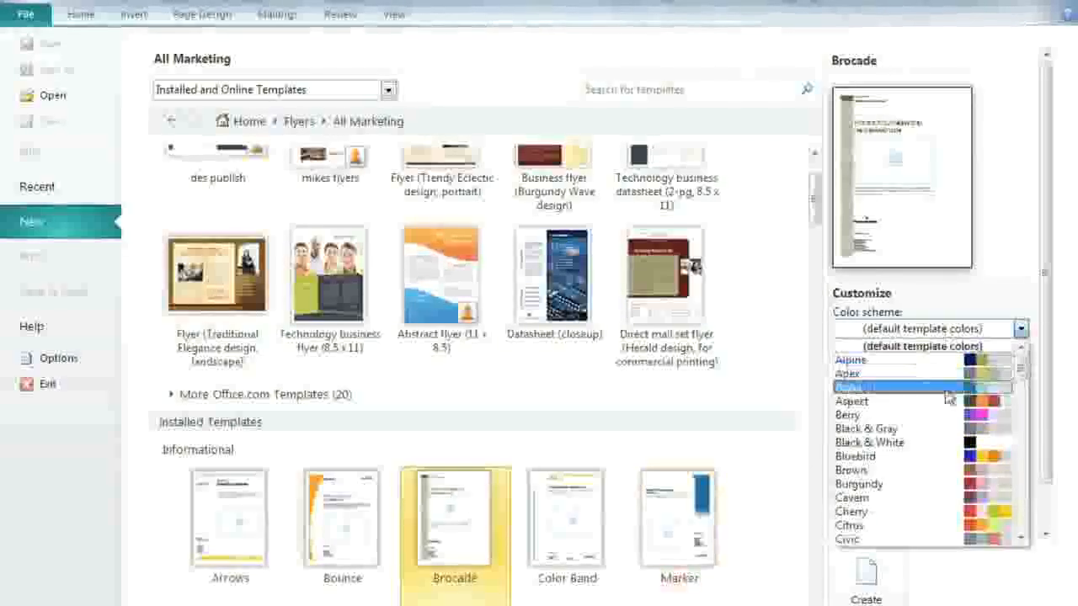
{"action": "left_click", "coordinate": [949, 455]}
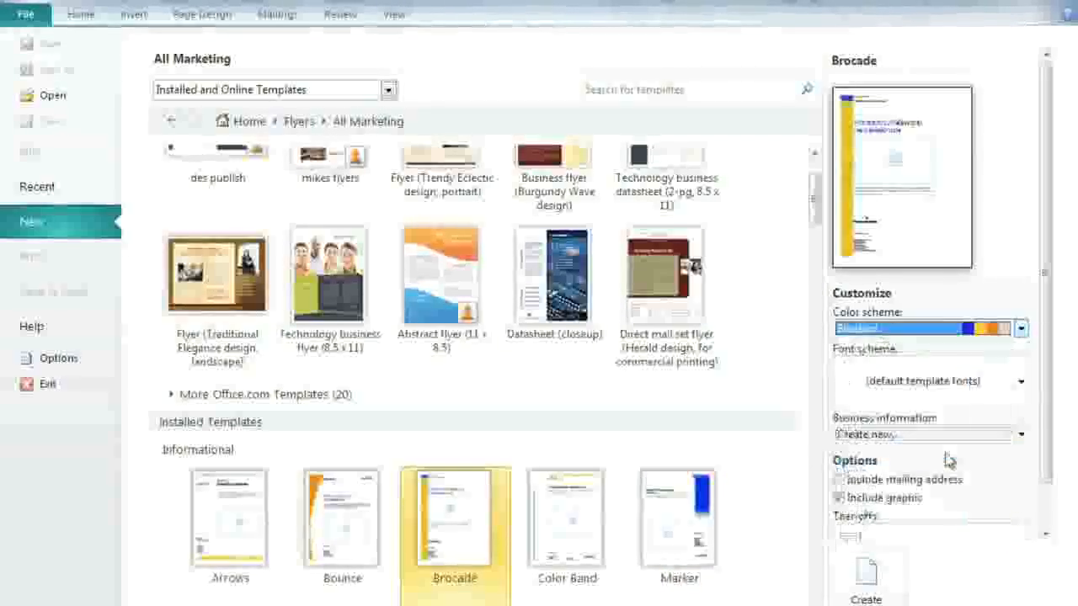
{"action": "left_click", "coordinate": [1020, 381]}
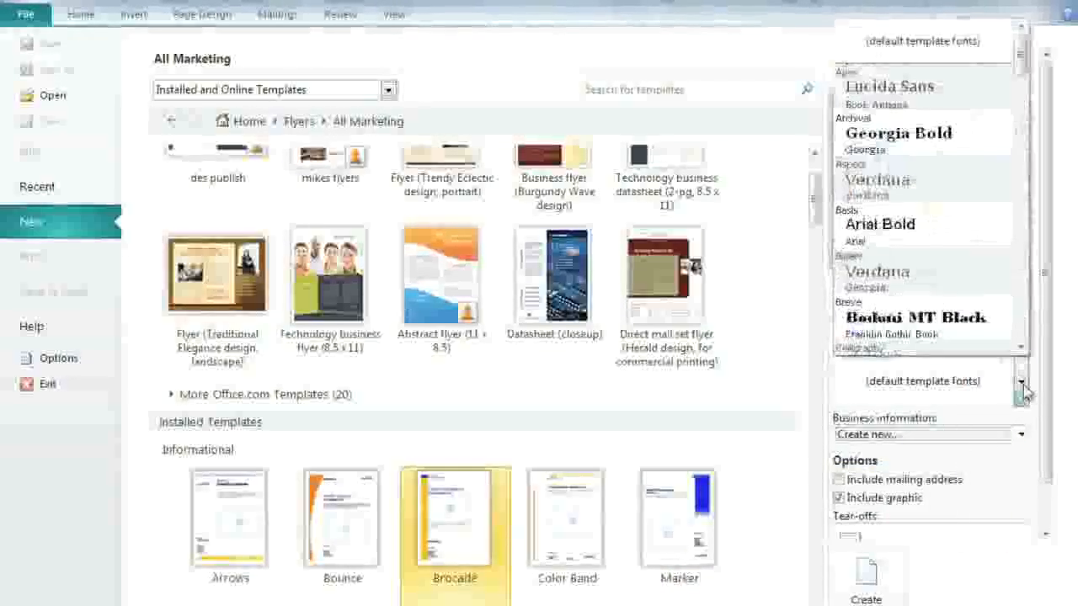
{"action": "left_click", "coordinate": [994, 316]}
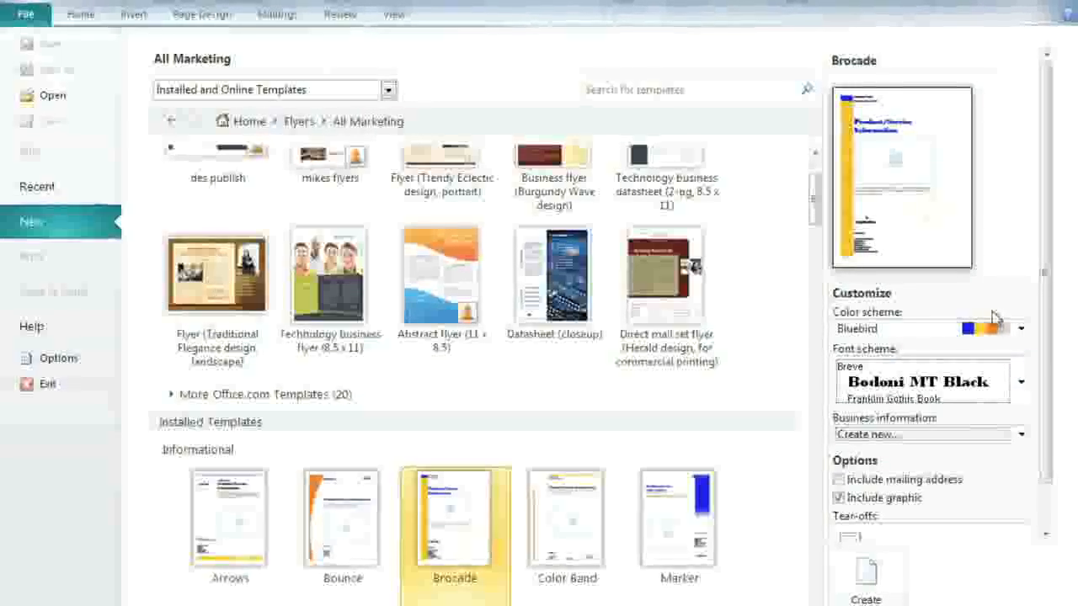
Step: Browse the additional Office.com flyer templates and download the Business flyer with tear-off tabs (Civic design)
{"action": "left_click", "coordinate": [358, 401]}
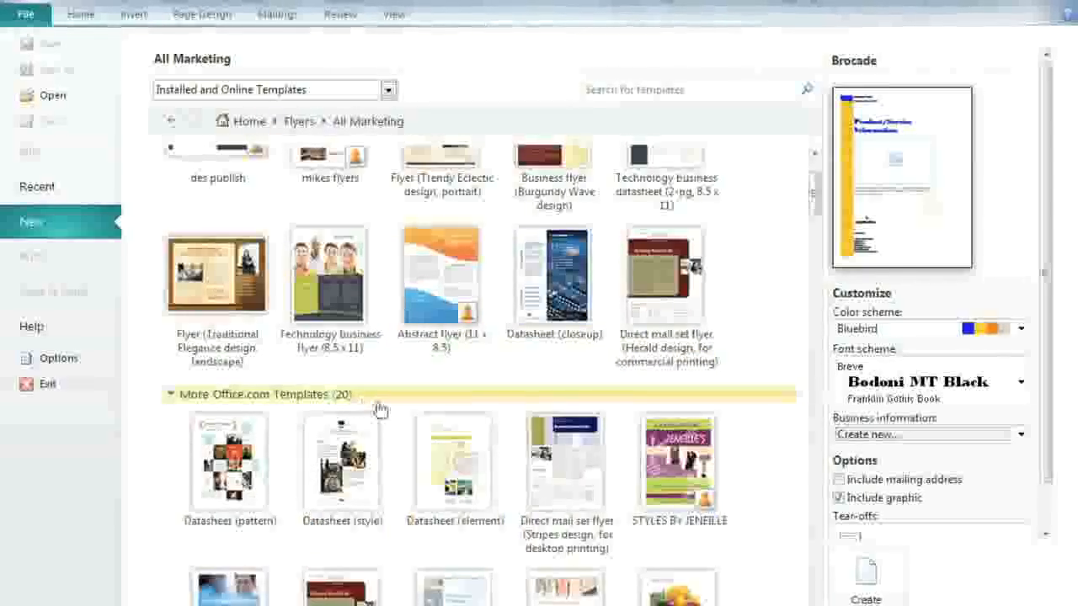
{"action": "left_click", "coordinate": [682, 524]}
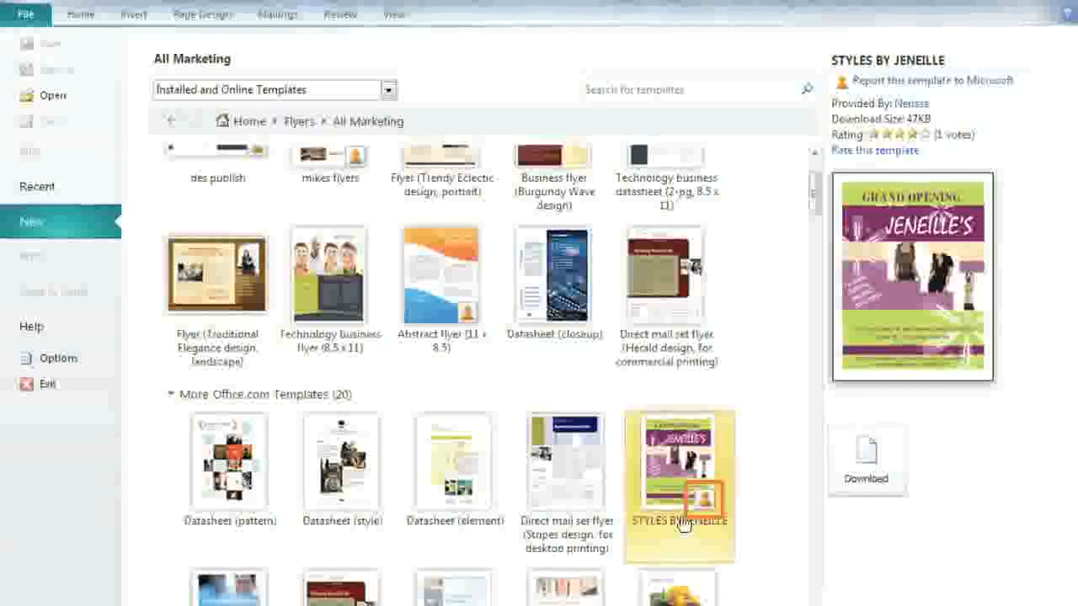
{"action": "scroll", "coordinate": [589, 587], "scroll_direction": "down", "scroll_amount": 1}
{"action": "left_click", "coordinate": [590, 587]}
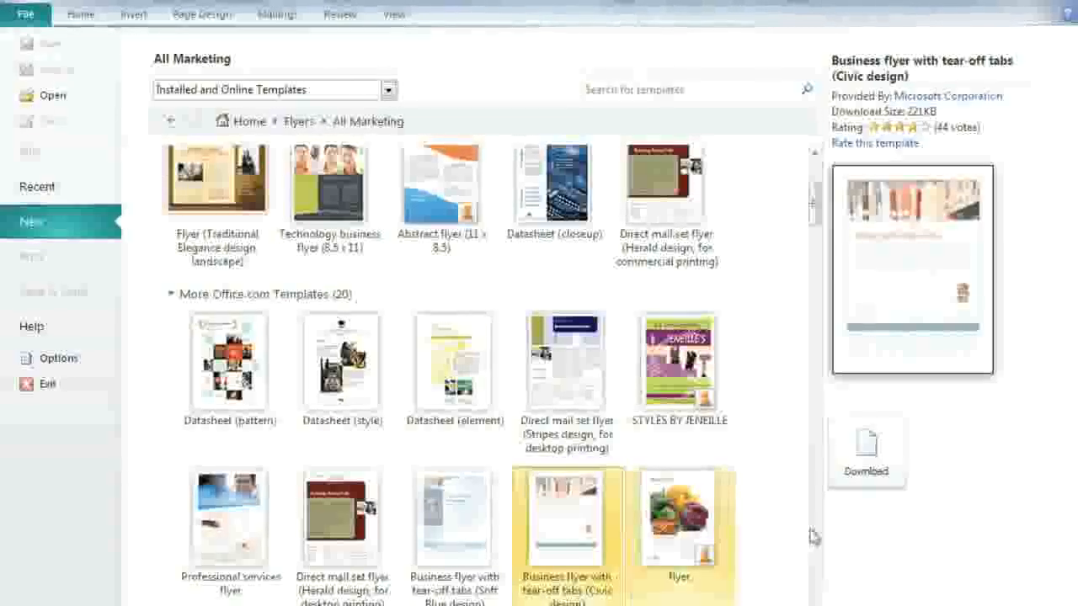
{"action": "left_click", "coordinate": [867, 459]}
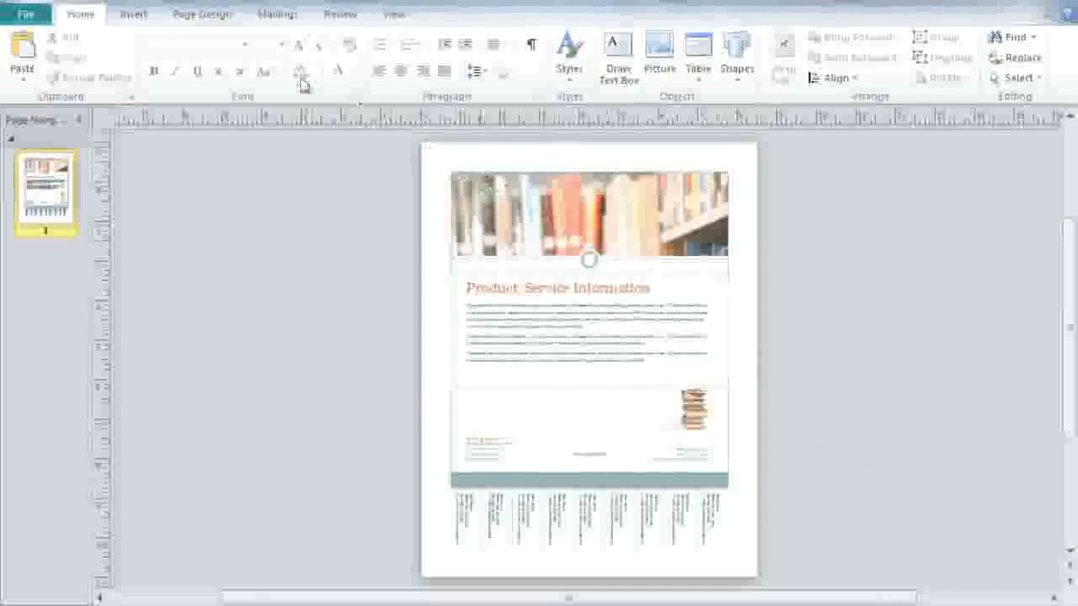
Step: Change the flyer's page size to B5 (Portrait)
{"action": "left_click", "coordinate": [228, 23]}
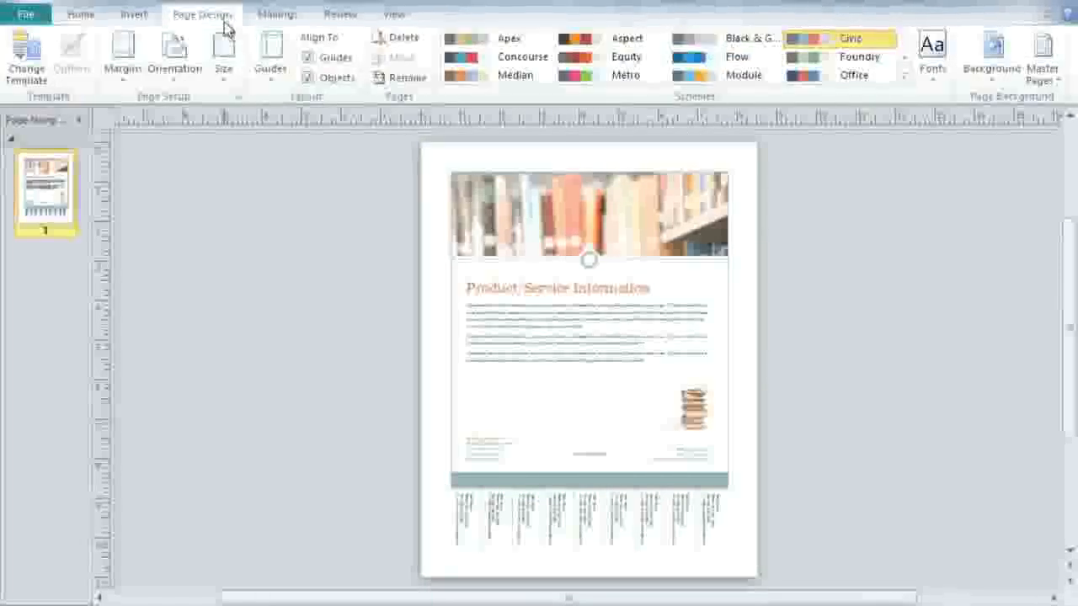
{"action": "left_click", "coordinate": [223, 52]}
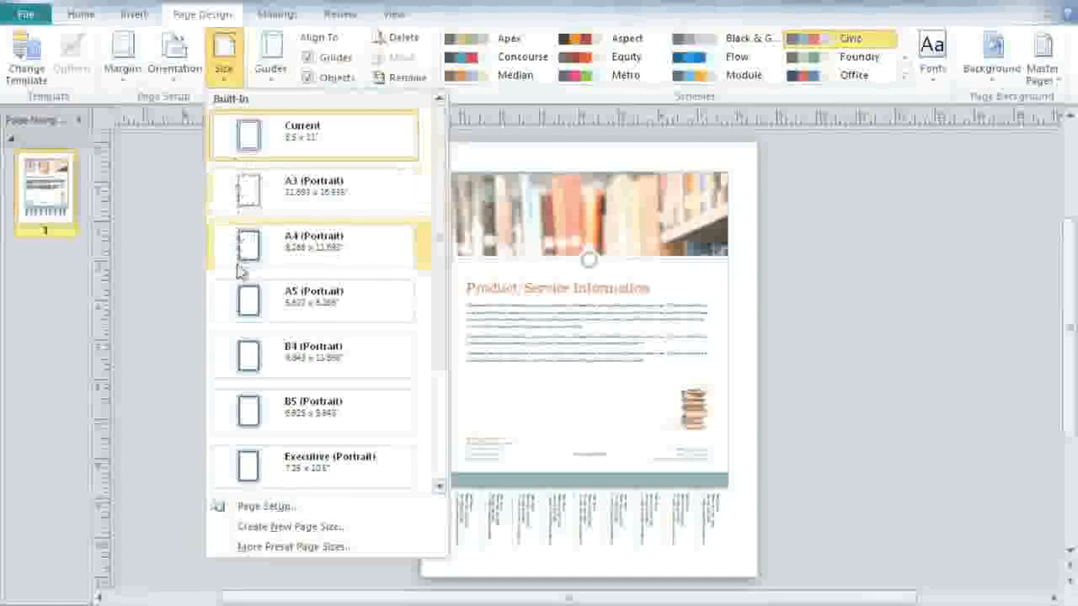
{"action": "left_click", "coordinate": [241, 405]}
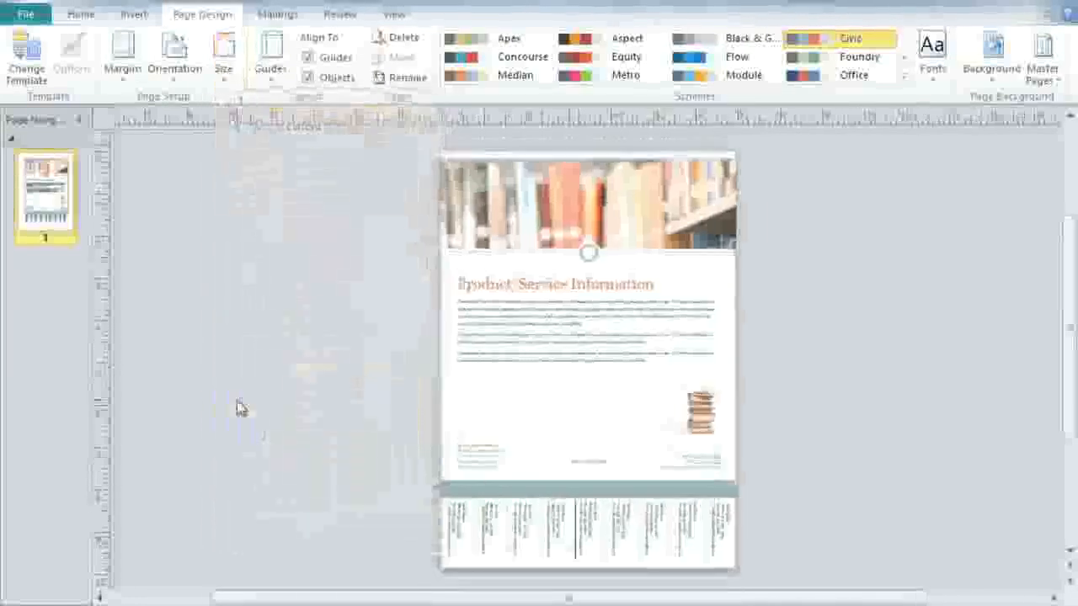
Step: Set the flyer's margins to None and its page orientation to Landscape
{"action": "left_click", "coordinate": [128, 71]}
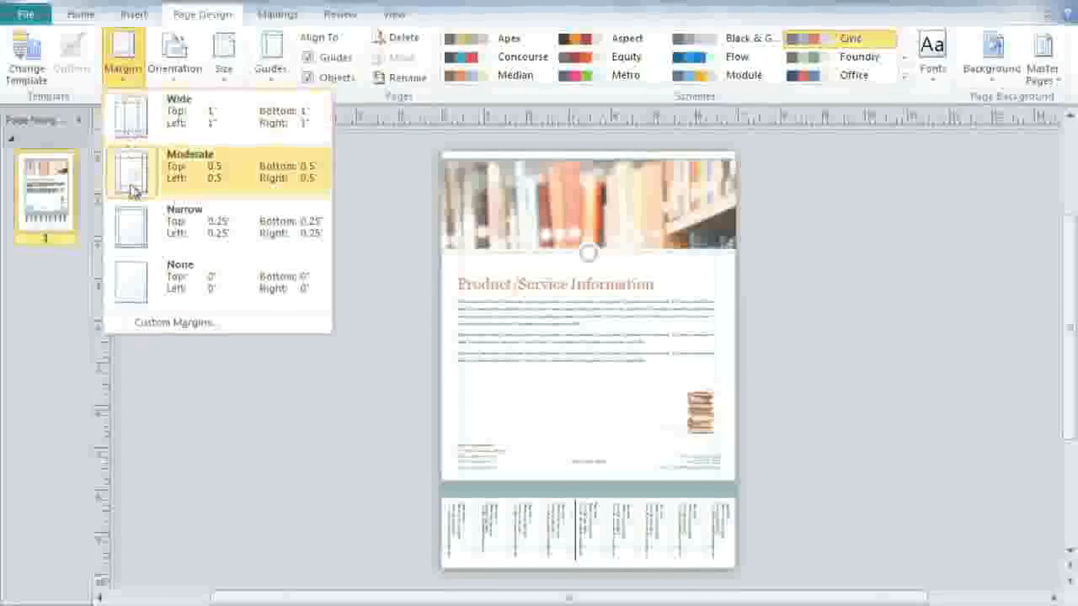
{"action": "left_click", "coordinate": [138, 272]}
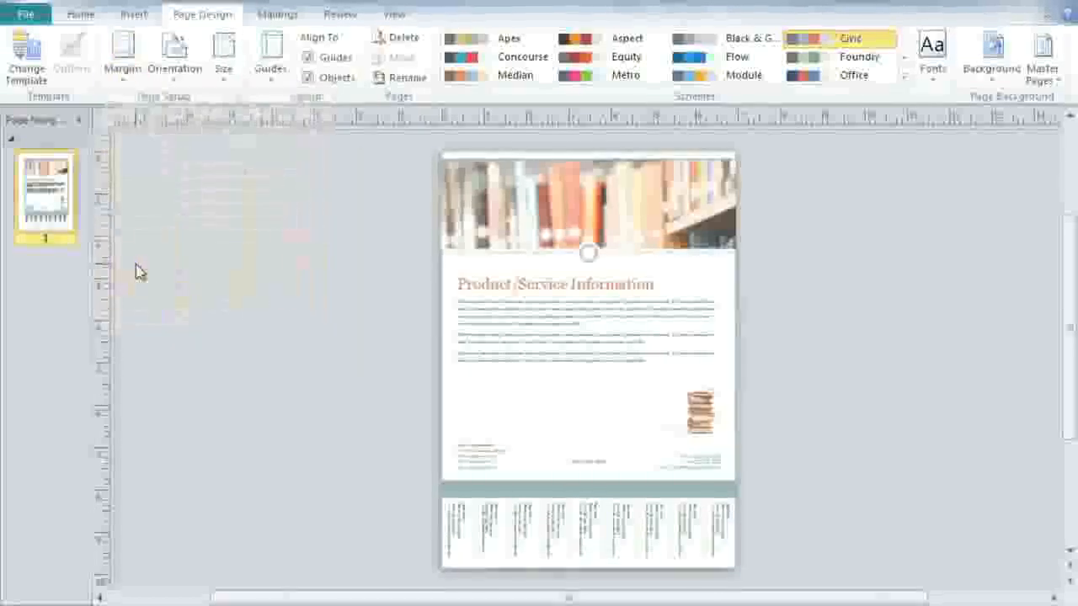
{"action": "left_click", "coordinate": [169, 82]}
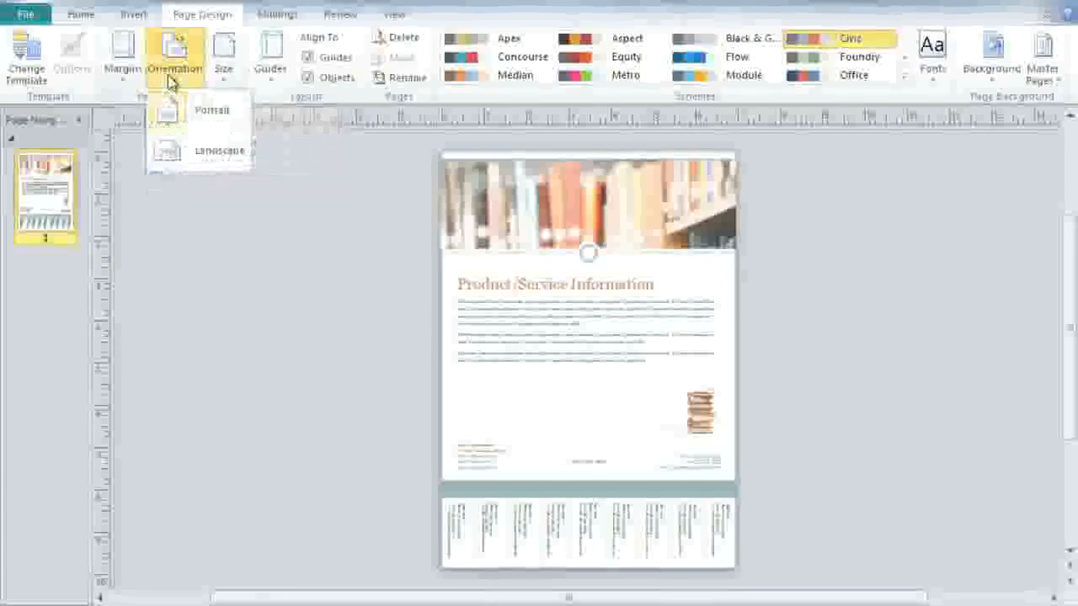
{"action": "left_click", "coordinate": [171, 153]}
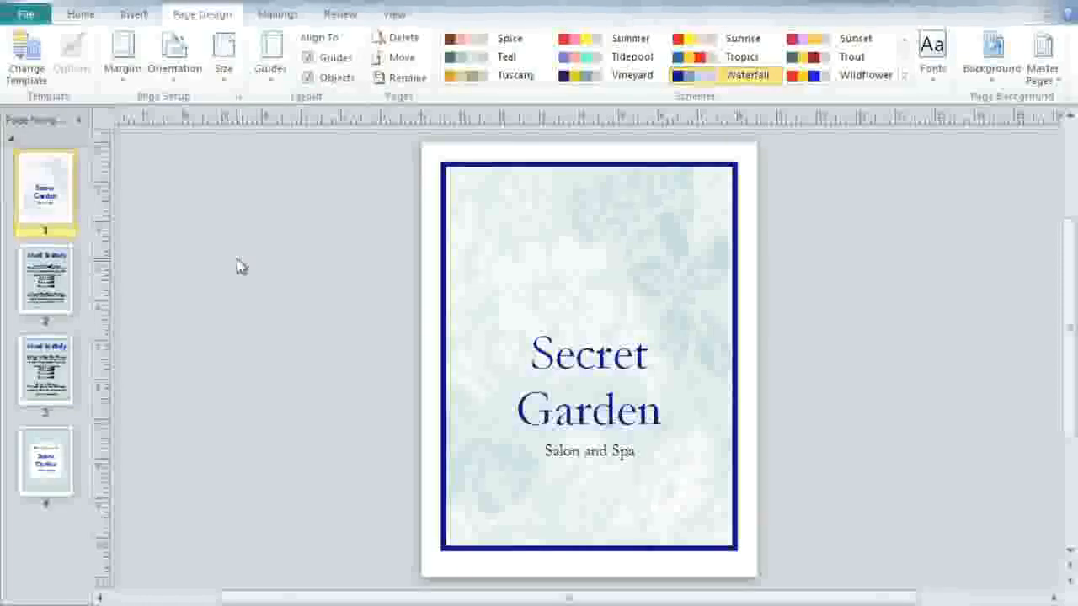
Step: Apply the installed Brocade template to the current Secret Garden publication instead of creating a new one
{"action": "left_click", "coordinate": [37, 72]}
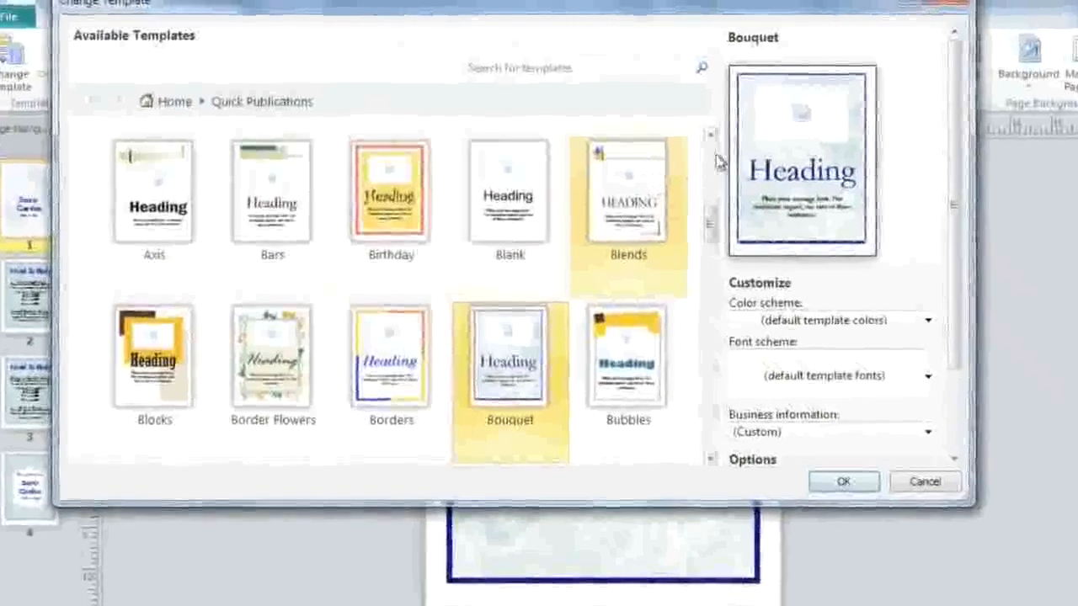
{"action": "scroll", "coordinate": [615, 182], "scroll_direction": "up", "scroll_amount": 5}
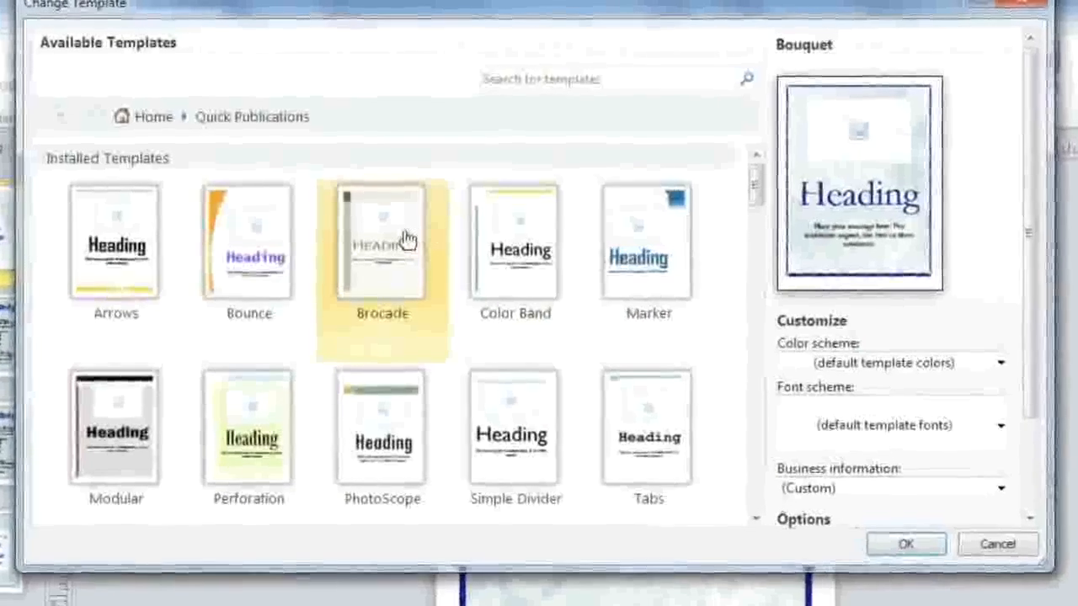
{"action": "left_click", "coordinate": [403, 239]}
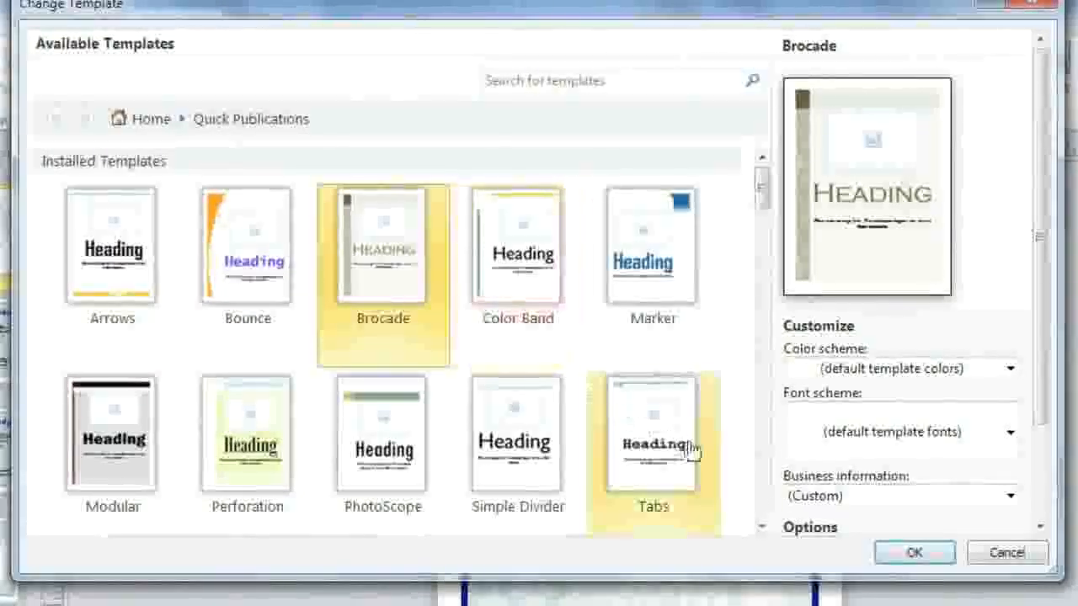
{"action": "left_click", "coordinate": [902, 553]}
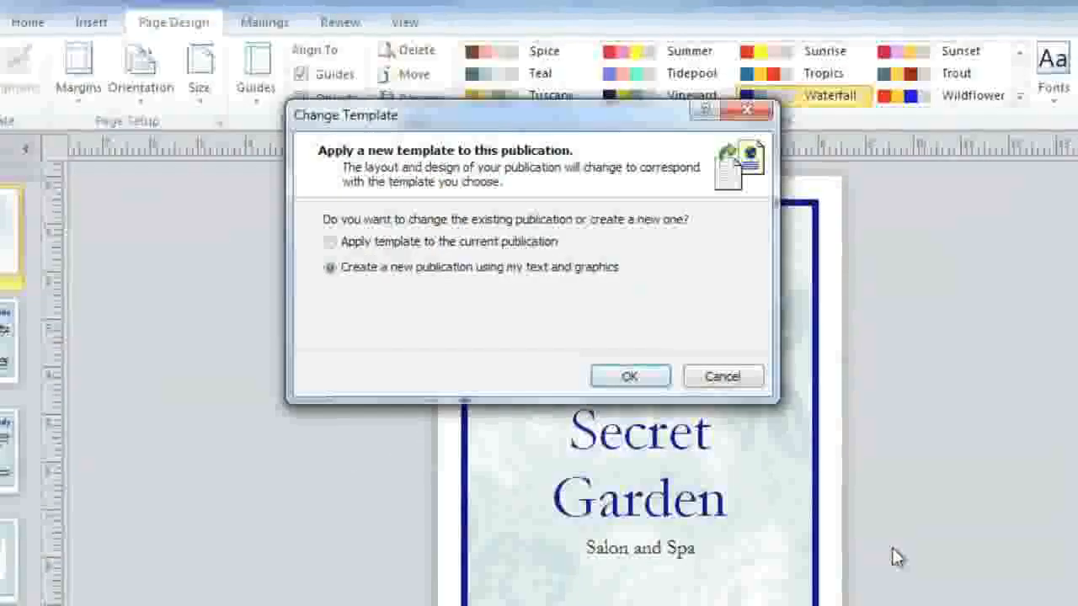
{"action": "left_click", "coordinate": [331, 244]}
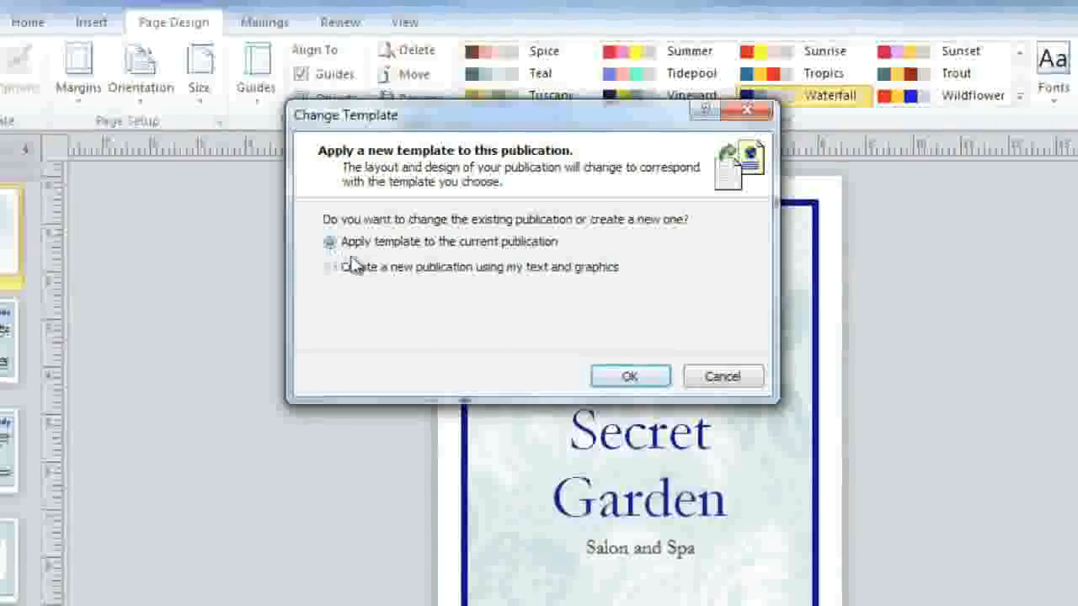
{"action": "left_click", "coordinate": [629, 377]}
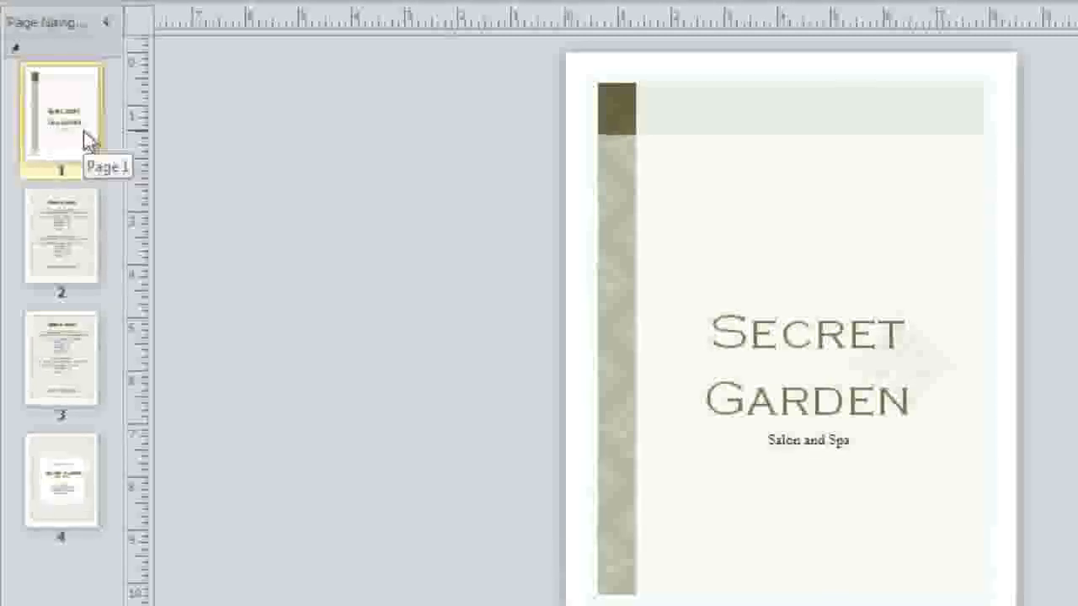
Step: Delete page 3, the second Mind & Body page, including all its objects
{"action": "right_click", "coordinate": [74, 343]}
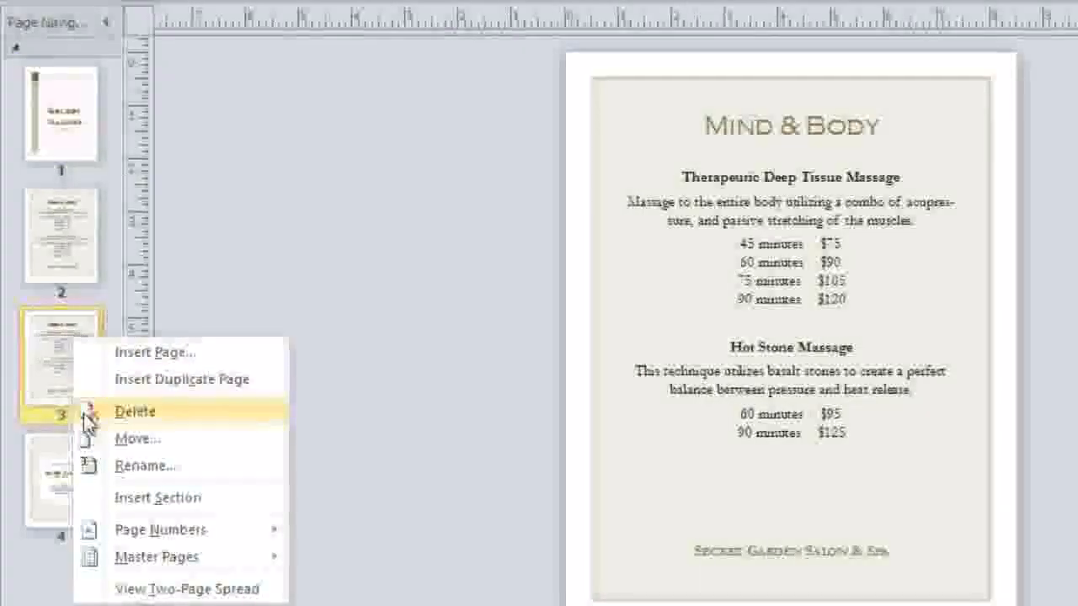
{"action": "left_click", "coordinate": [135, 411]}
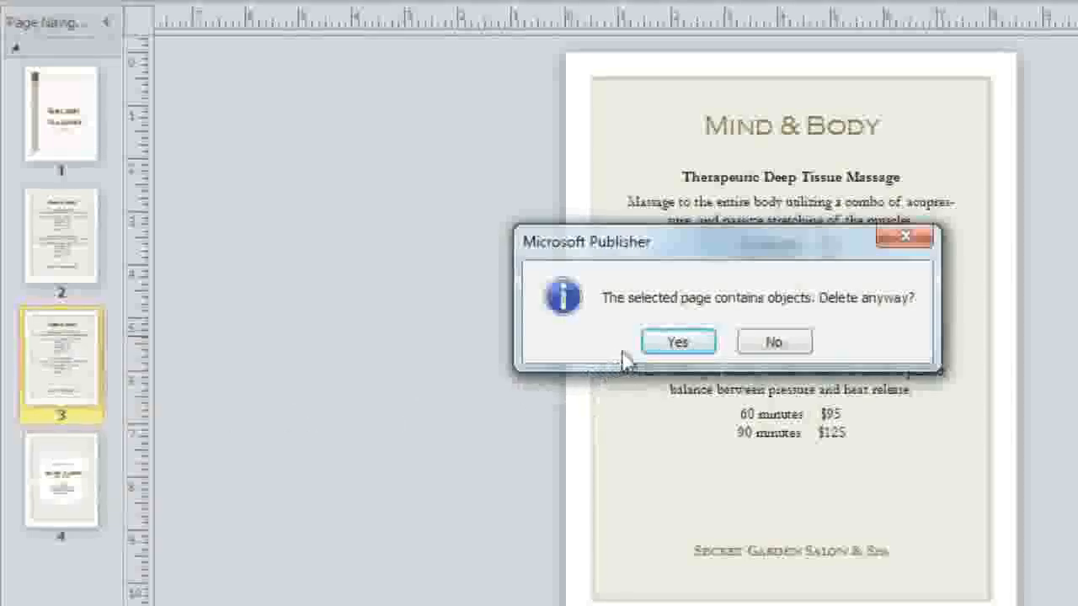
{"action": "left_click", "coordinate": [651, 342]}
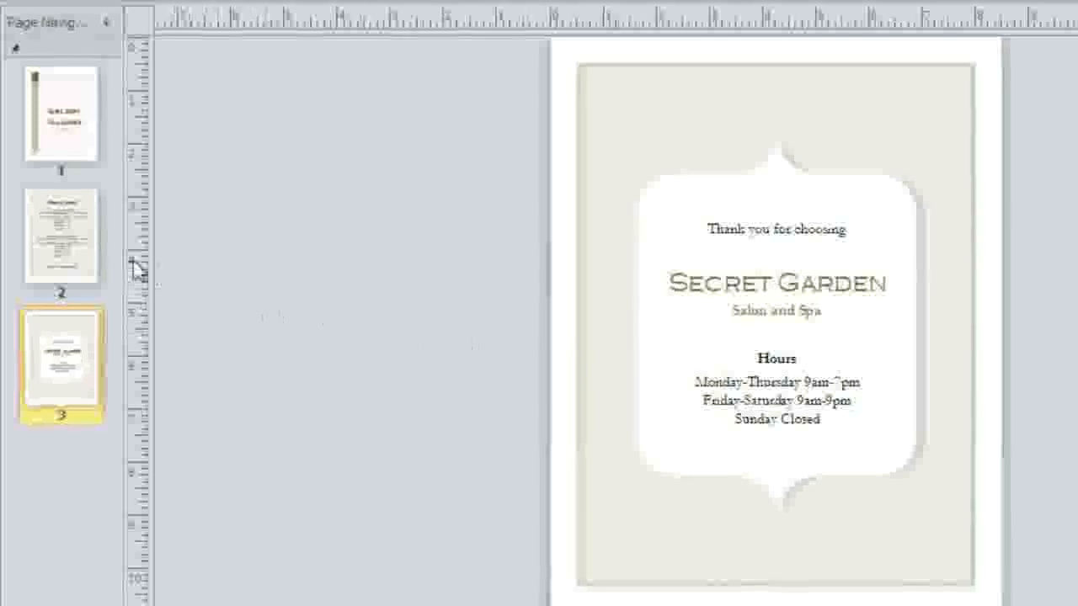
Step: Insert one blank page after page 2 and move it to the end of the publication
{"action": "right_click", "coordinate": [68, 244]}
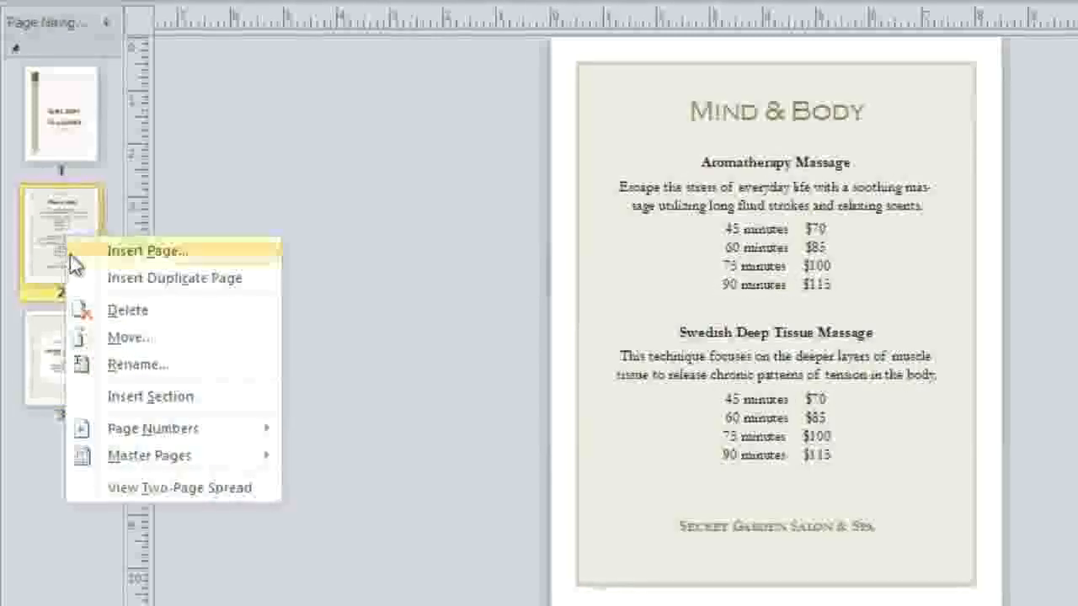
{"action": "left_click", "coordinate": [77, 252]}
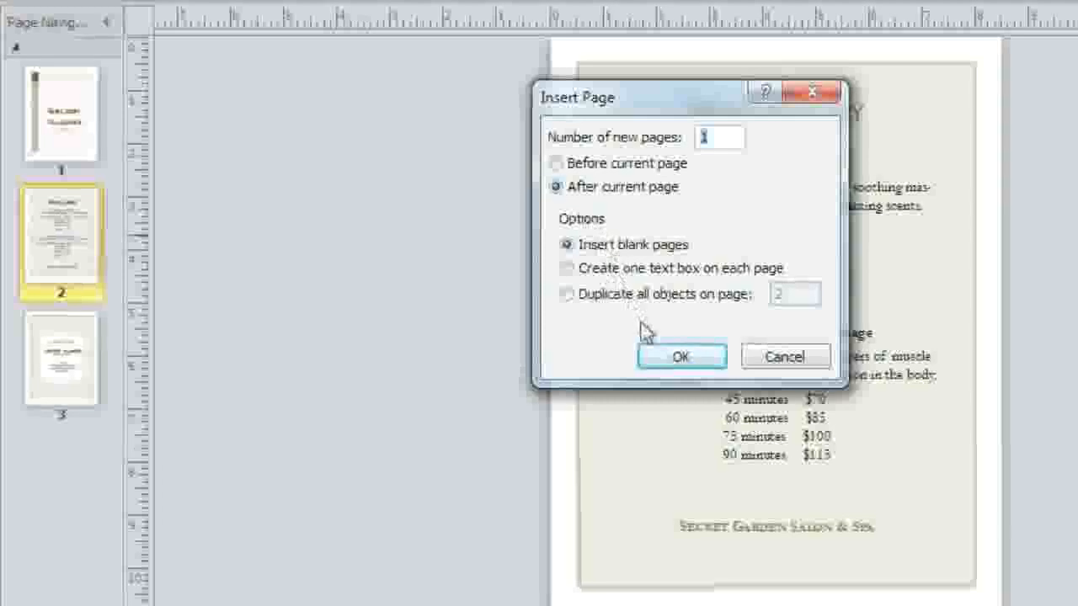
{"action": "left_click", "coordinate": [671, 361]}
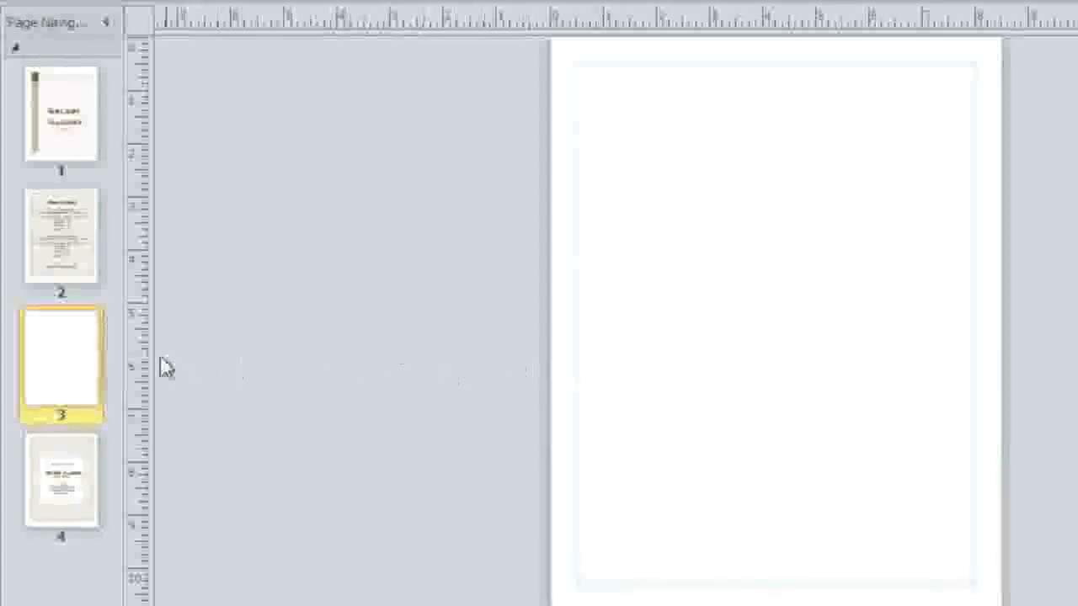
{"action": "left_click_drag", "start_coordinate": [72, 368], "coordinate": [72, 564]}
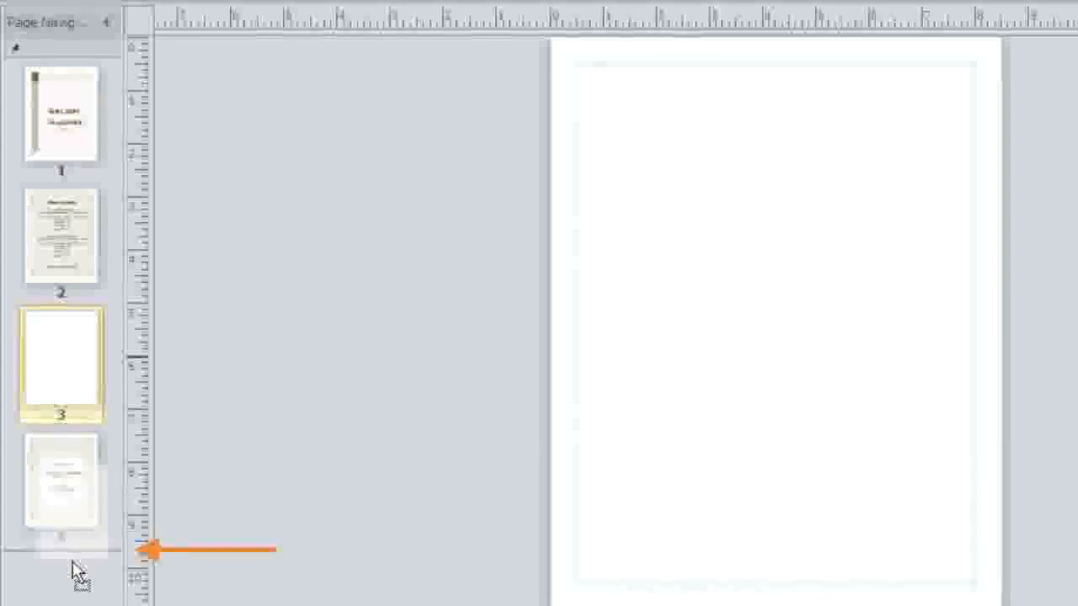
{"action": "left_click_drag", "start_coordinate": [72, 565], "coordinate": [72, 564]}
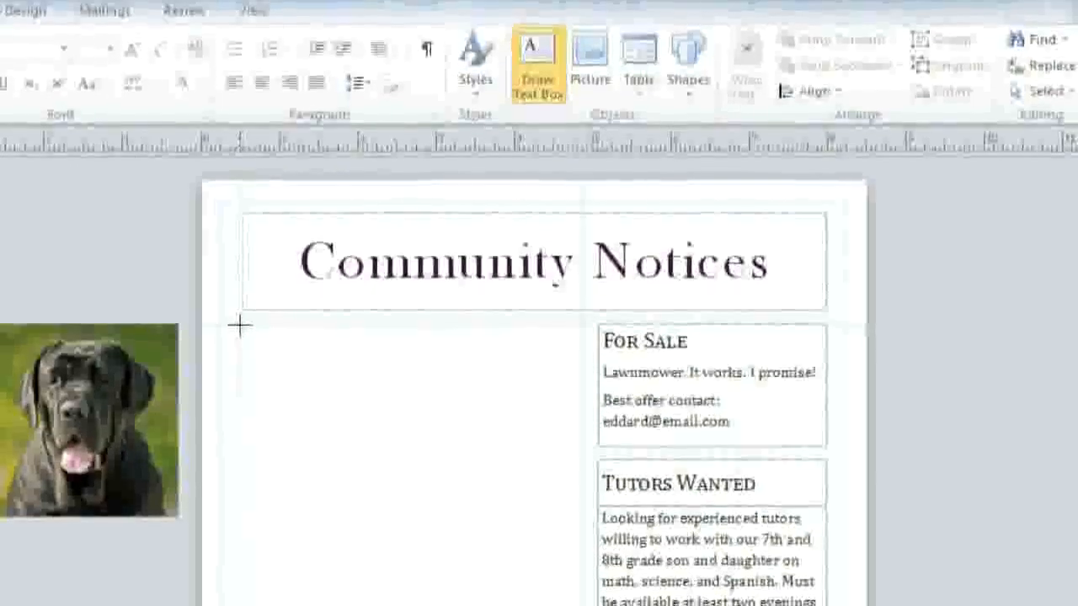
Step: Draw a text box below the Community Notices title, filling the empty left column, and enter the Lost Dog notice with description, $100 reward and contact details
{"action": "left_click_drag", "start_coordinate": [240, 326], "coordinate": [572, 605]}
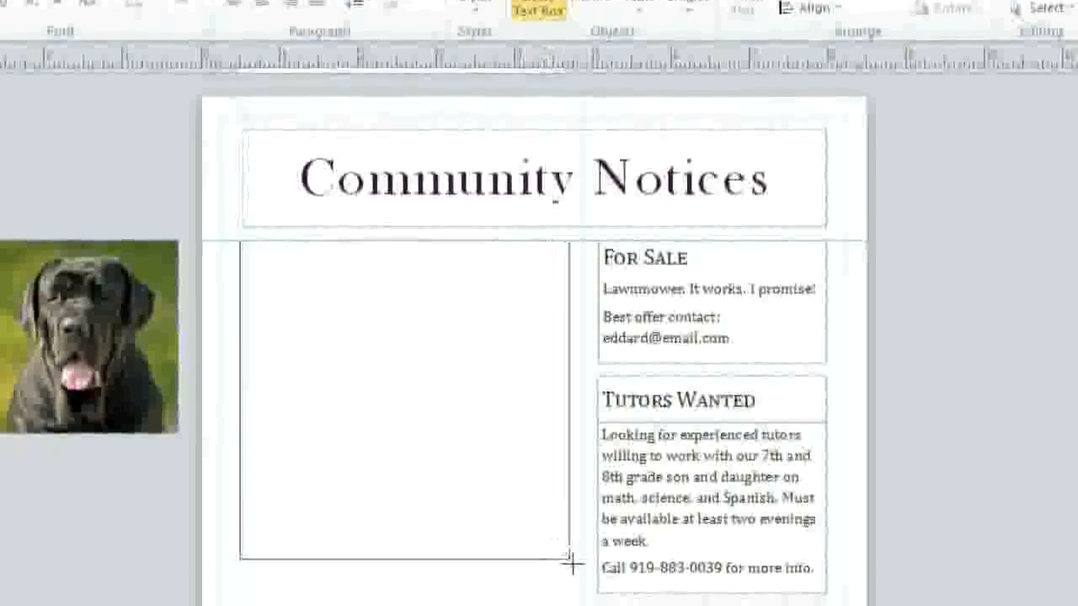
{"action": "left_click_drag", "start_coordinate": [571, 564], "coordinate": [588, 580]}
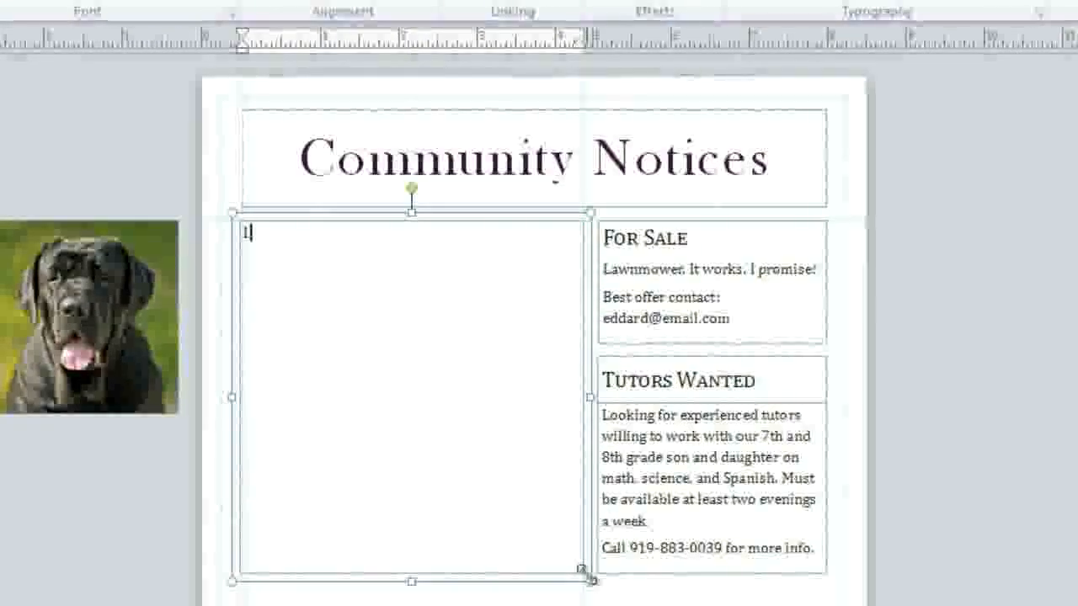
{"action": "type", "text": "Lost Dog "}
{"action": "type", "text": "2 year old female Mastiff. Don’t be put off by her"}
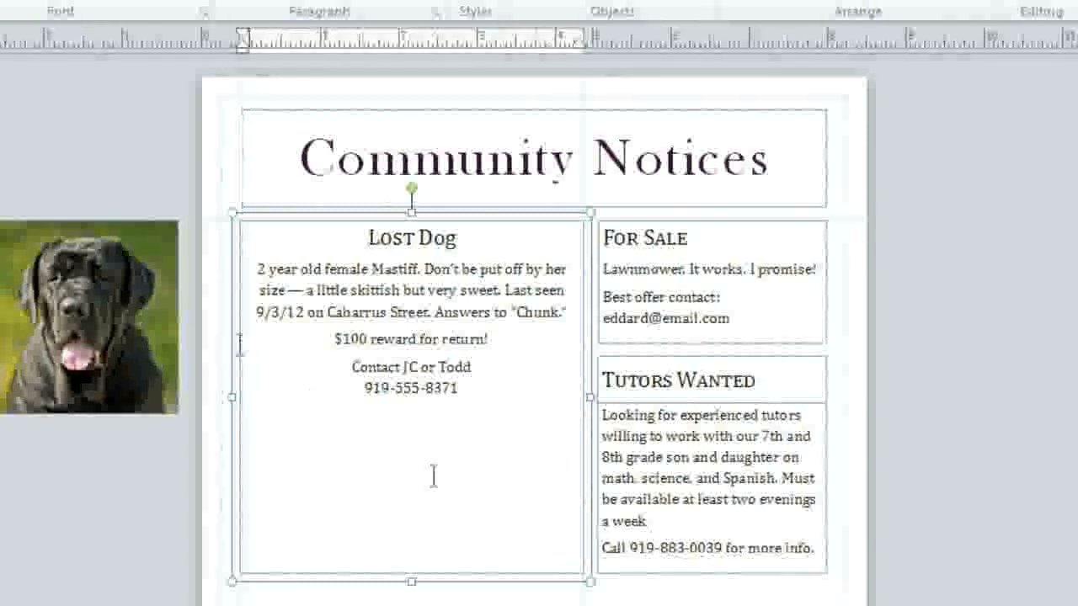
Step: Place the dog picture under the Lost Dog heading and wrap the notice text only above and below it
{"action": "left_click", "coordinate": [118, 281]}
{"action": "left_click_drag", "start_coordinate": [115, 278], "coordinate": [444, 327]}
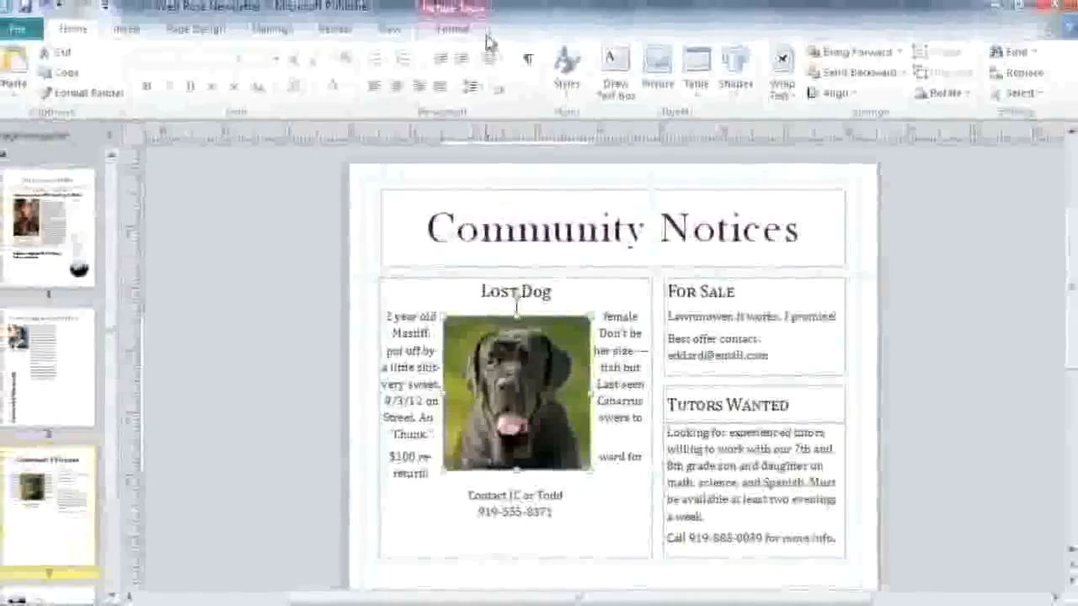
{"action": "left_click", "coordinate": [464, 20]}
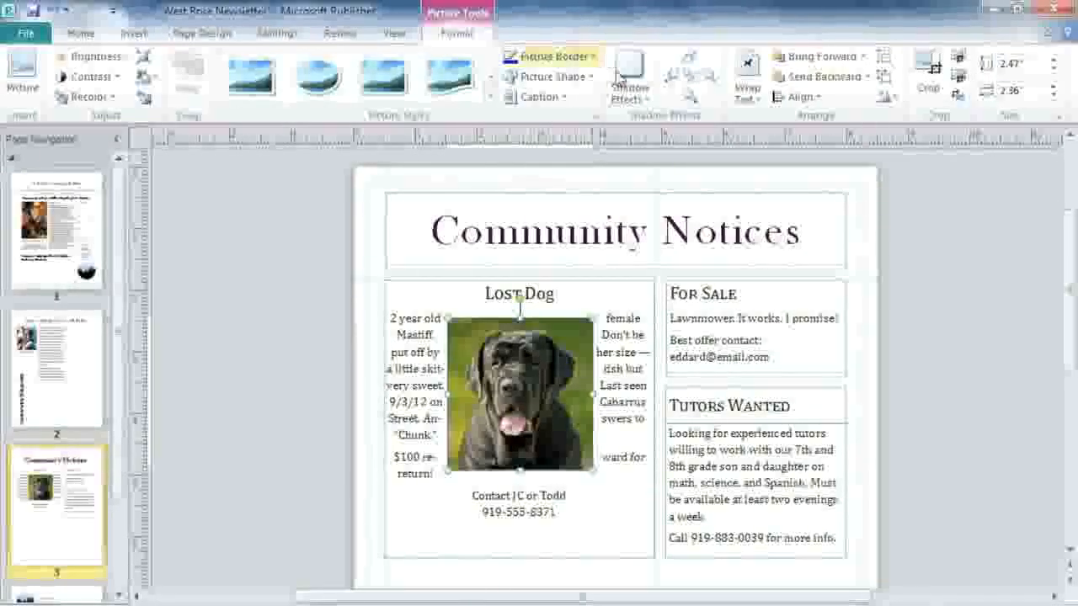
{"action": "left_click", "coordinate": [743, 97]}
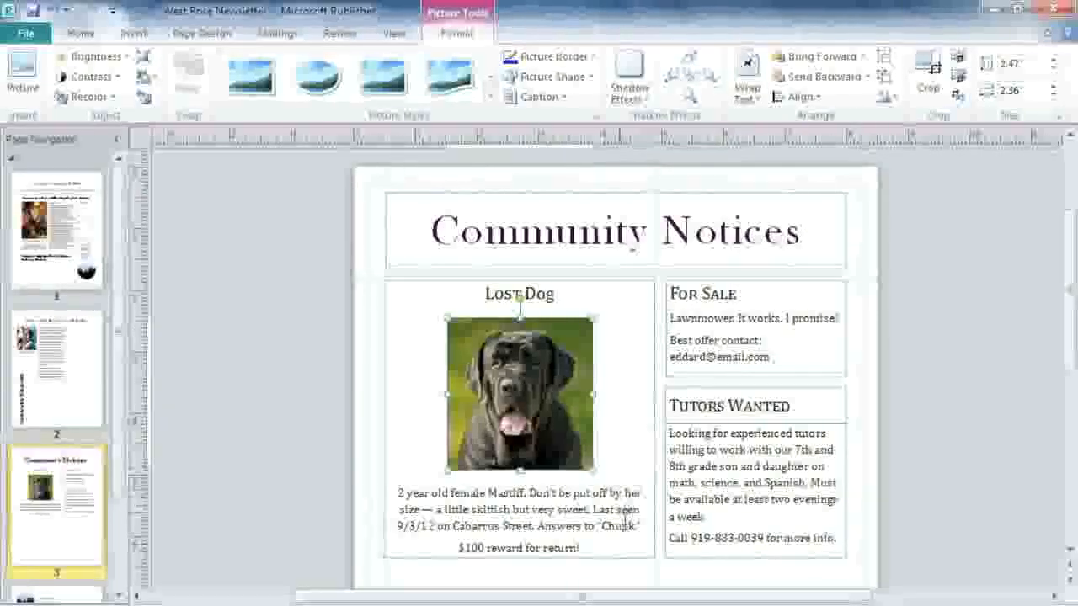
Step: Try Shrink Text On Overflow on the Lost Dog text box, but settle on Grow Text Box to Fit
{"action": "left_click", "coordinate": [619, 546]}
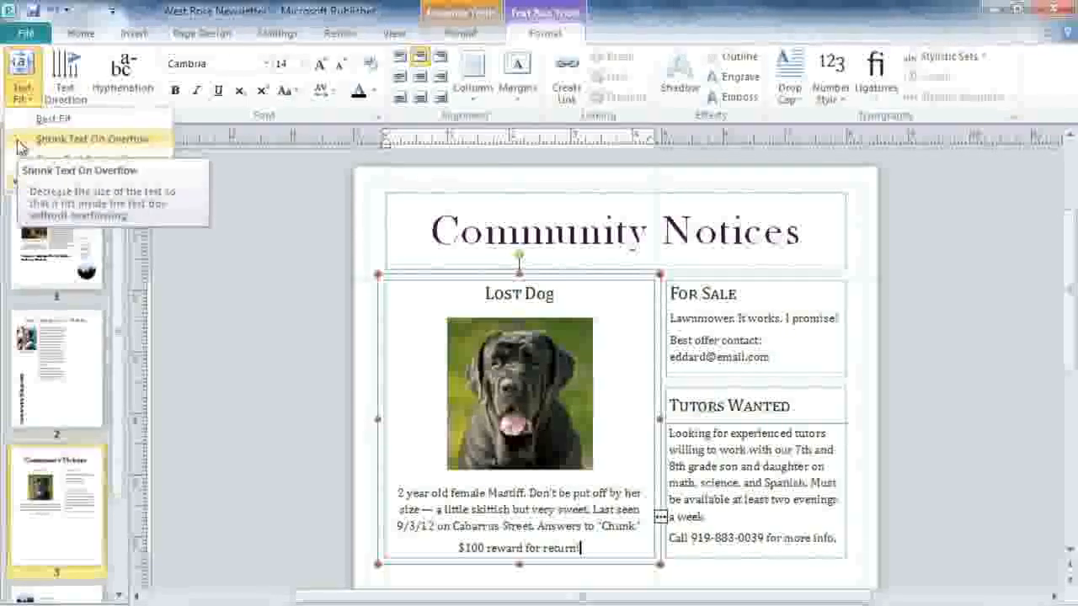
{"action": "left_click", "coordinate": [21, 141]}
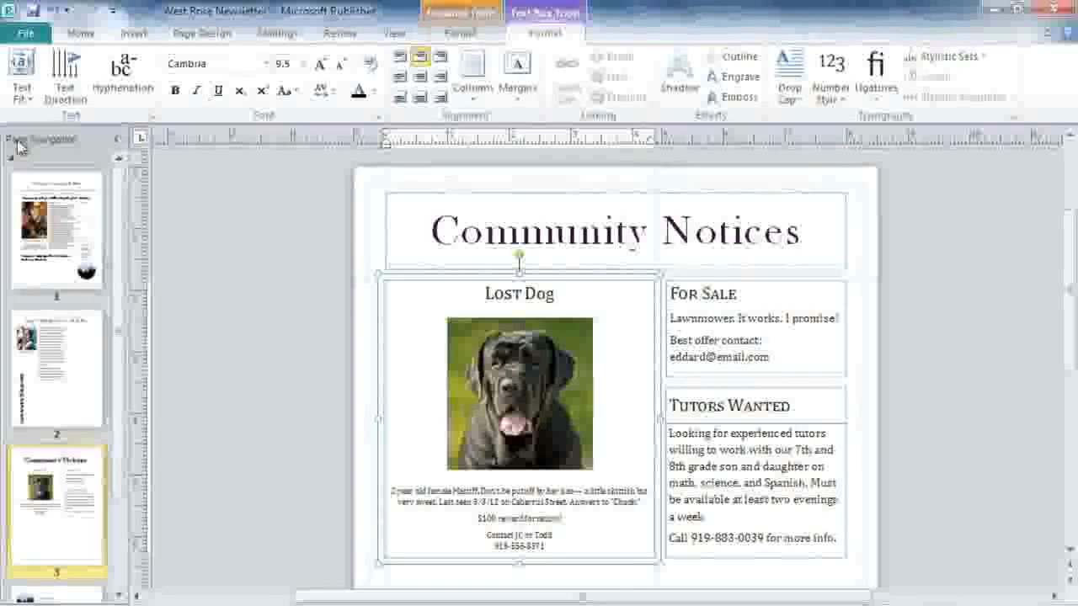
{"action": "left_click", "coordinate": [30, 82]}
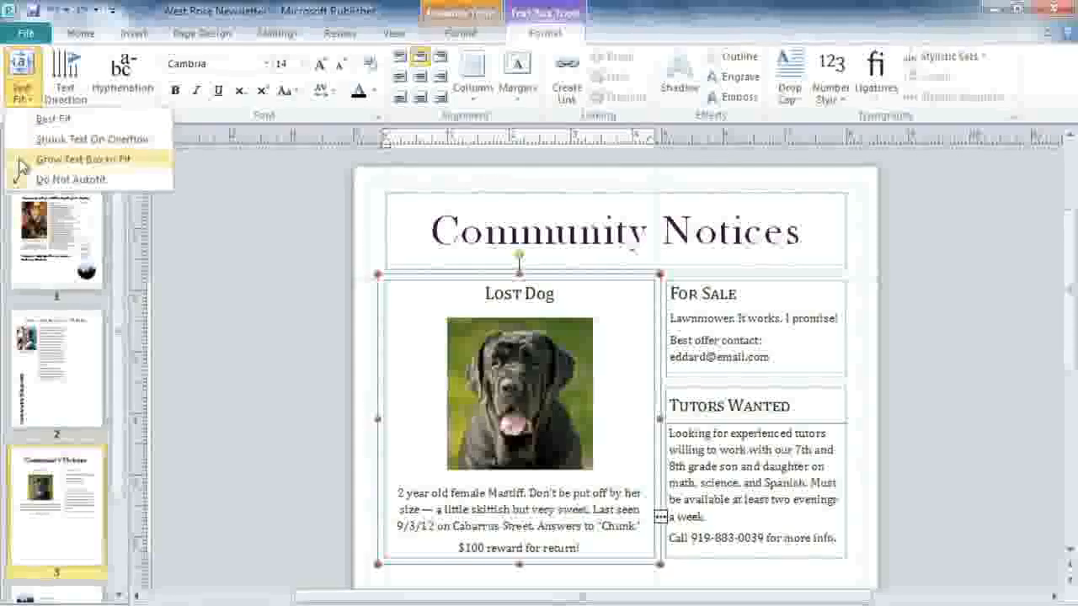
{"action": "left_click", "coordinate": [22, 162]}
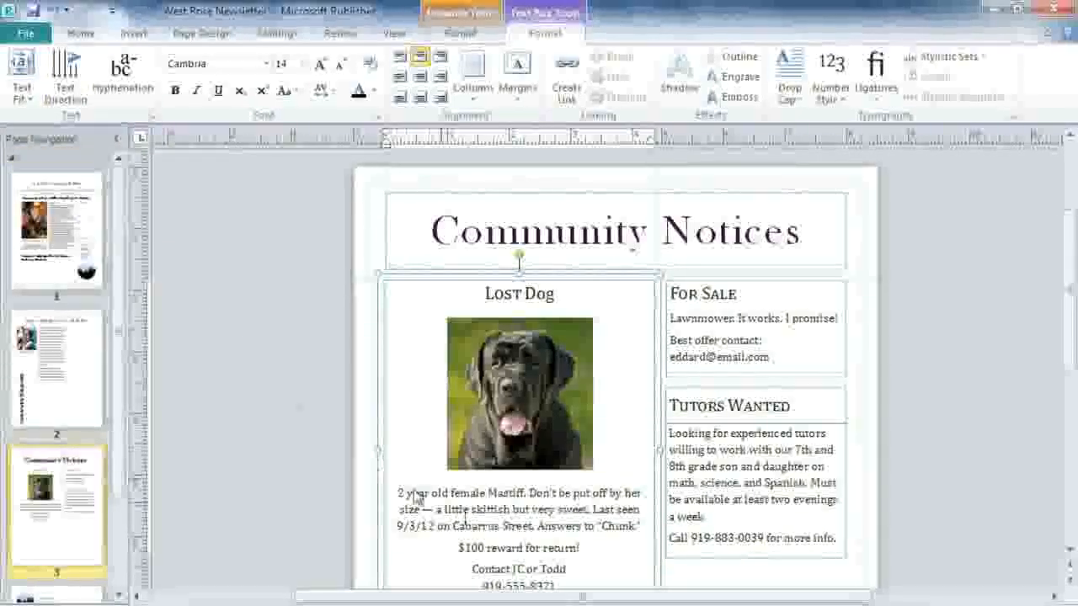
Step: Add a second contact phone number on a new line at the end of the Lost Dog notice
{"action": "scroll", "coordinate": [590, 586], "scroll_direction": "down", "scroll_amount": 1}
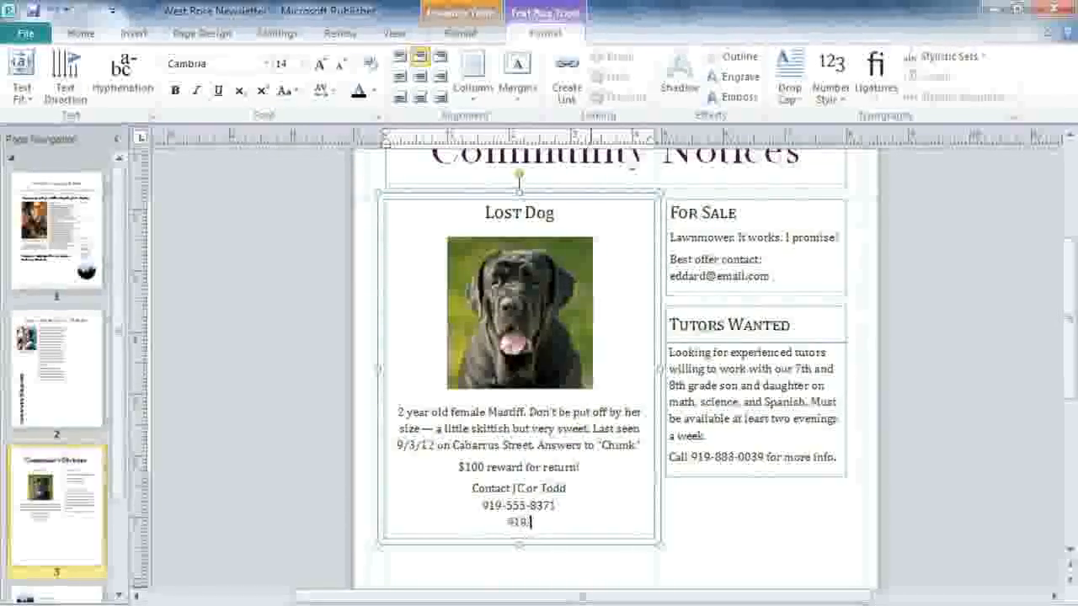
{"action": "type", "text": "555-3"}
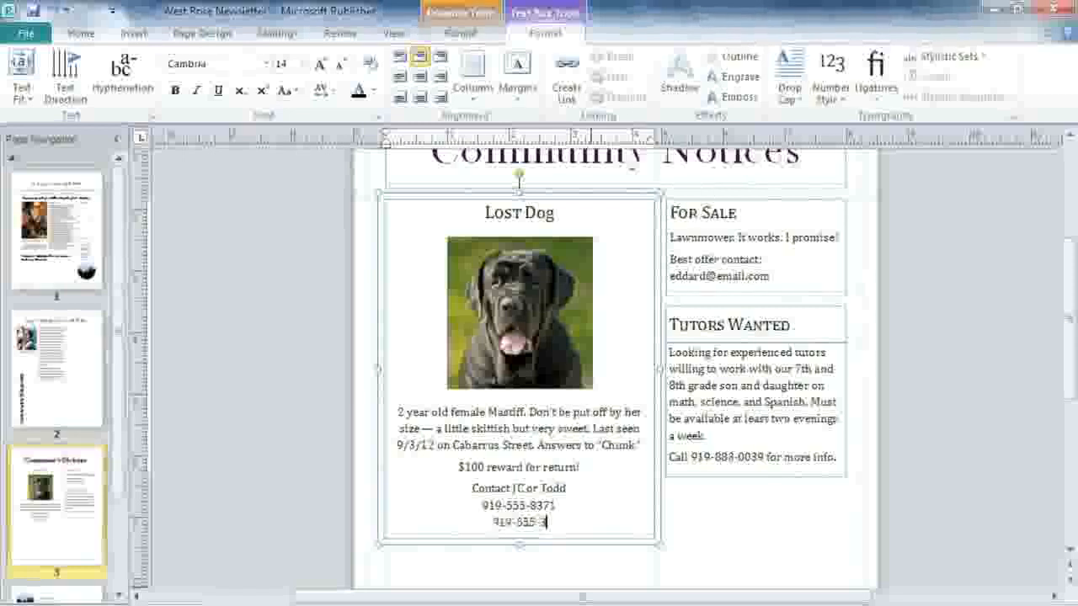
{"action": "type", "text": "855"}
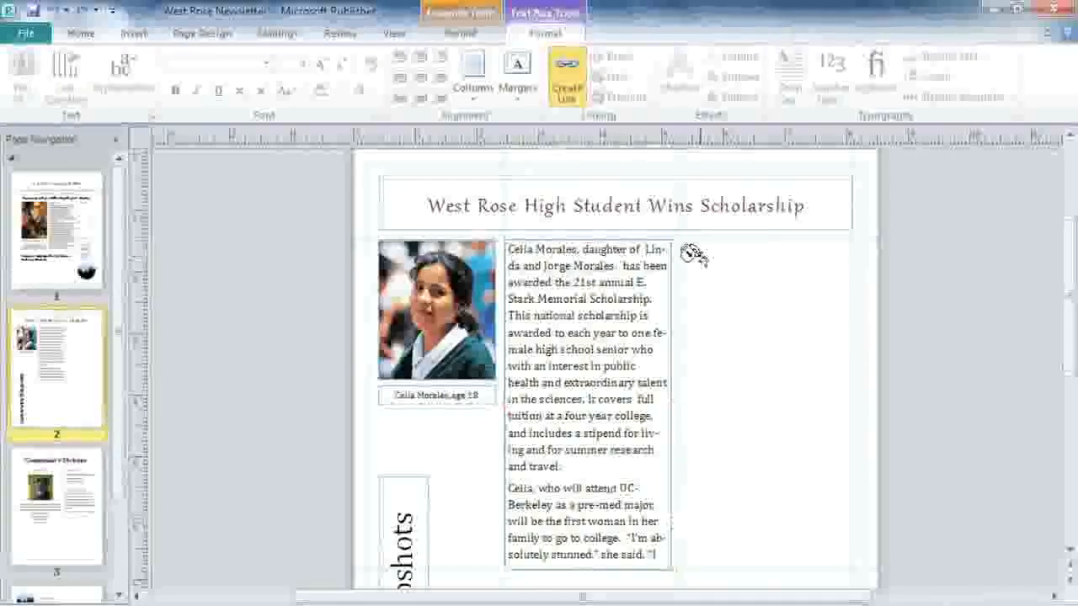
Step: Continue the scholarship article's overflow text in a linked text box in the empty right column, enlarged to hold the remaining text
{"action": "left_click", "coordinate": [695, 251]}
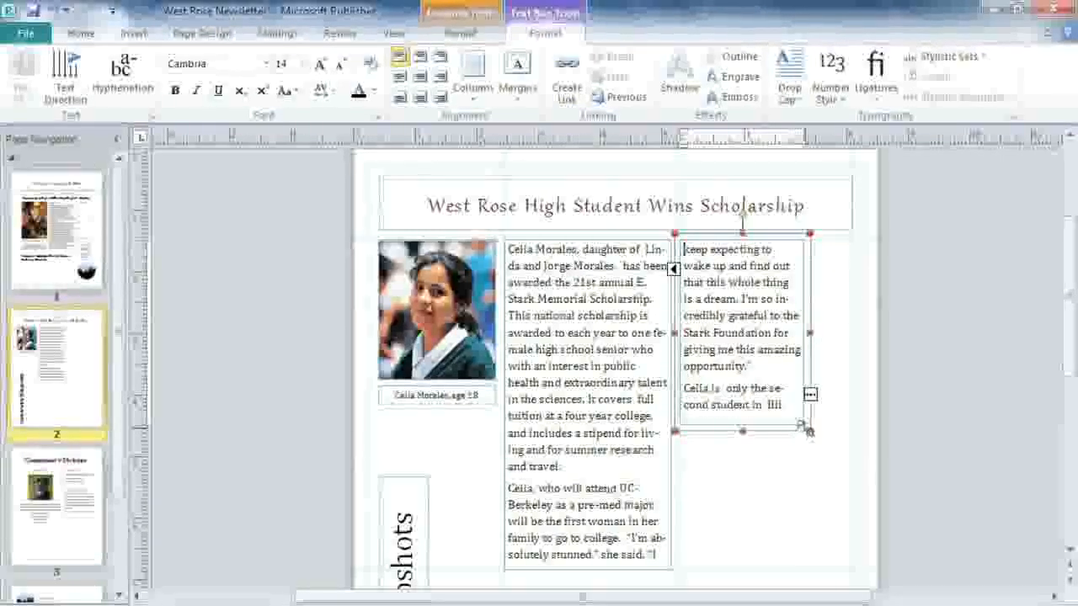
{"action": "left_click_drag", "start_coordinate": [807, 437], "coordinate": [823, 505]}
{"action": "left_click_drag", "start_coordinate": [853, 567], "coordinate": [854, 572]}
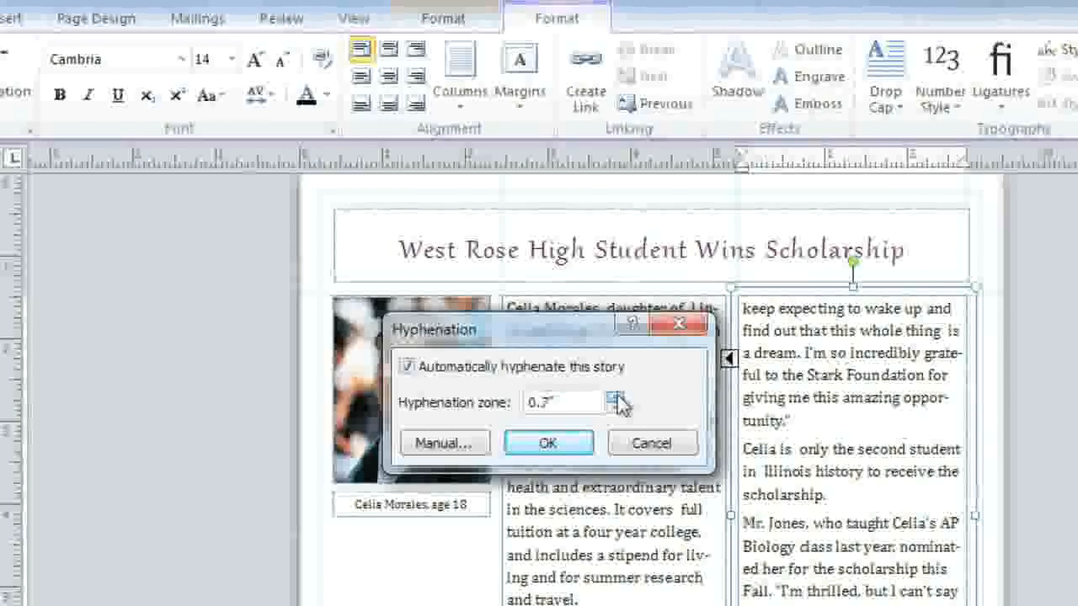
Step: Set the scholarship article's hyphenation zone to 0.7" and give its first paragraph a thin drop cap two lines high
{"action": "left_click", "coordinate": [579, 452]}
{"action": "left_click", "coordinate": [574, 445]}
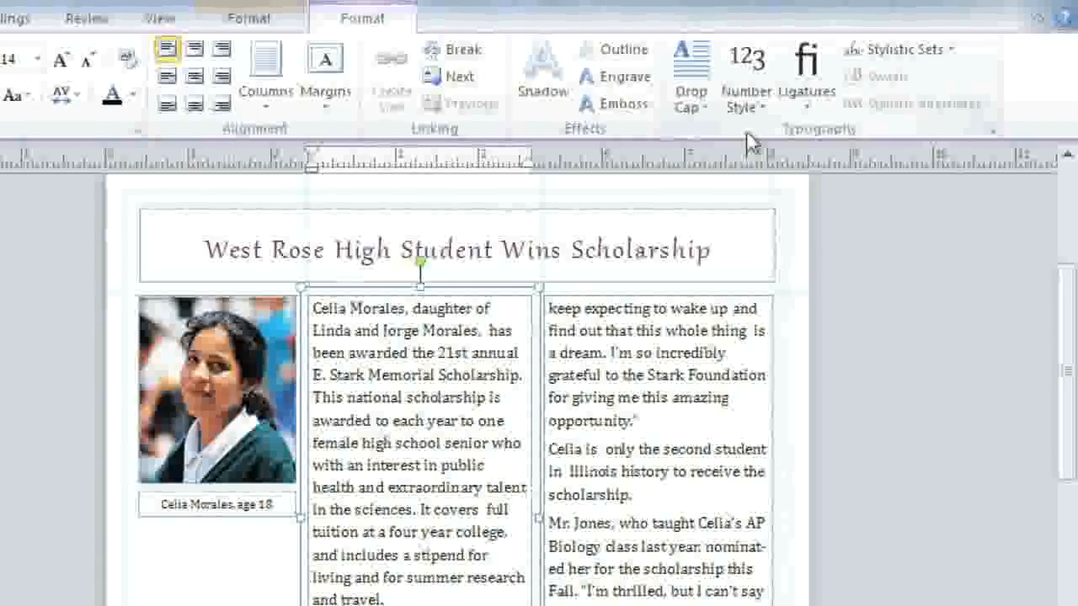
{"action": "left_click", "coordinate": [697, 109]}
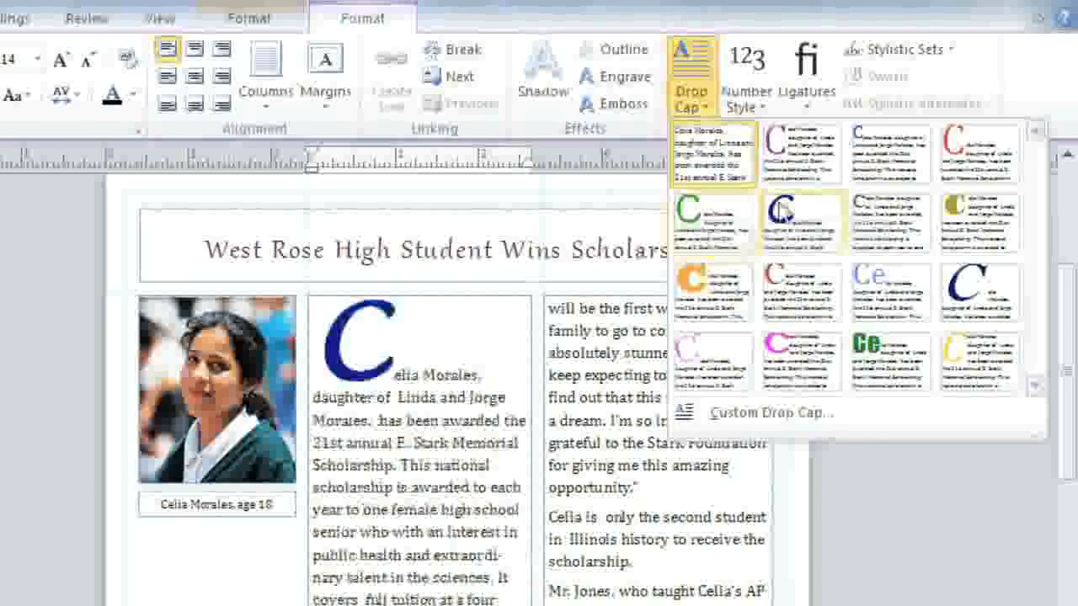
{"action": "left_click", "coordinate": [872, 210]}
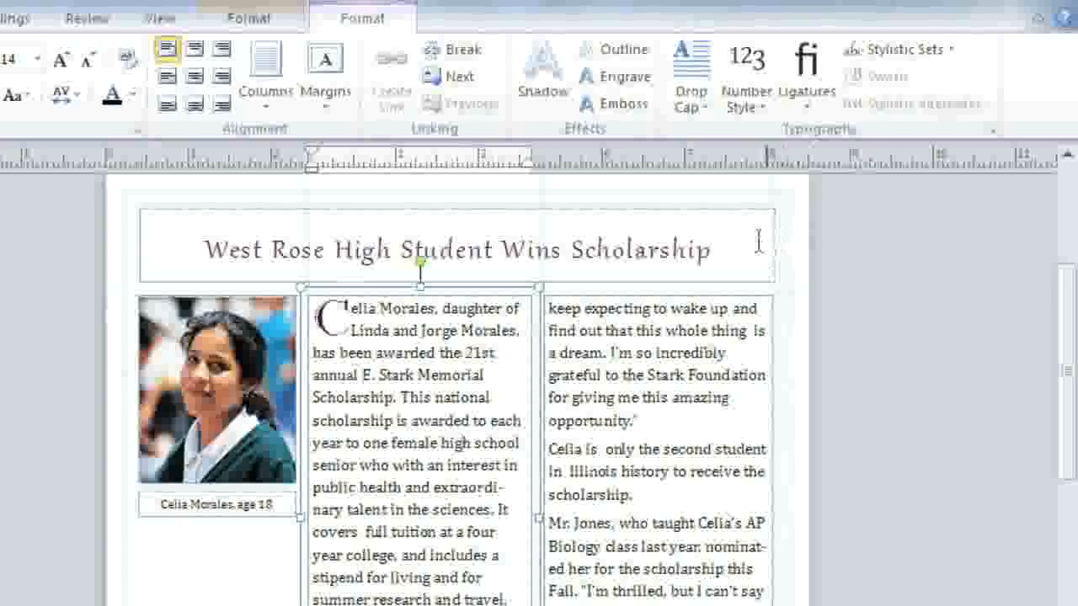
Step: Apply a decorative stylistic set with swash letters to the headline "West Rose High Student Wins Scholarship"
{"action": "left_click_drag", "start_coordinate": [716, 243], "coordinate": [237, 241]}
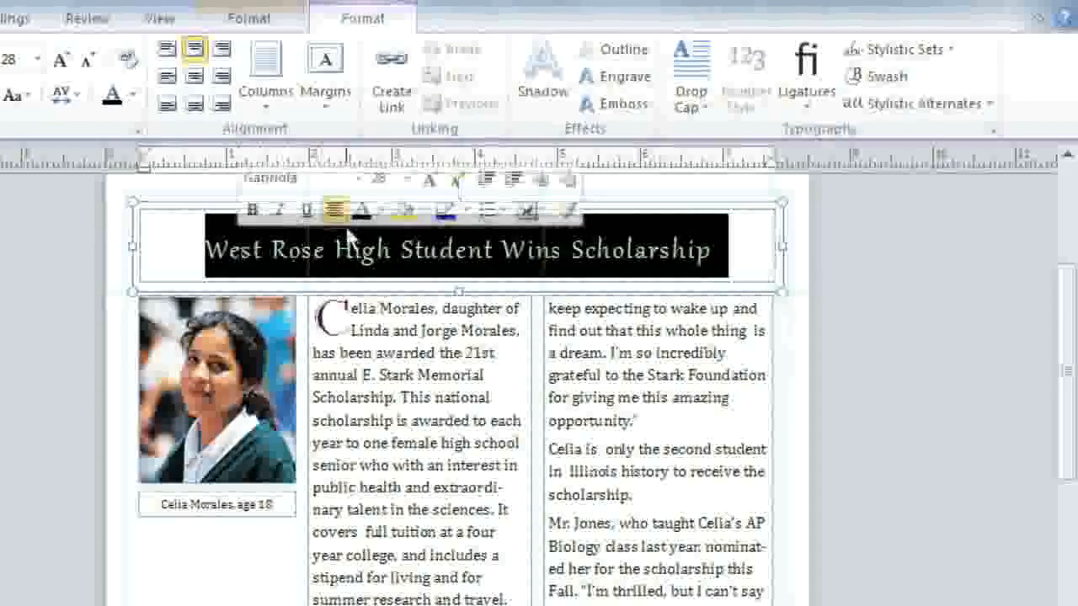
{"action": "left_click", "coordinate": [901, 59]}
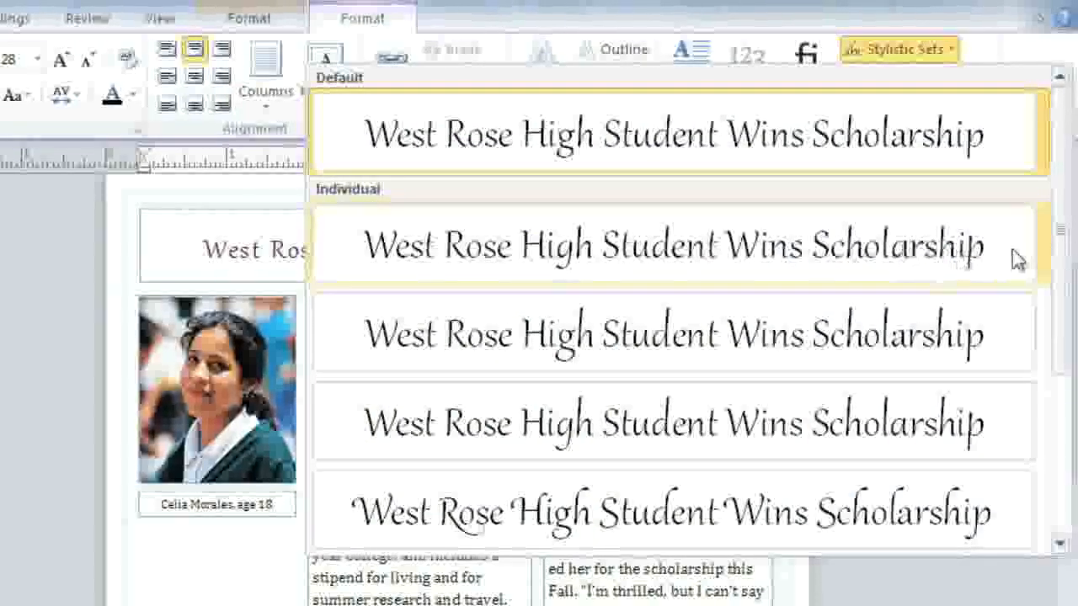
{"action": "left_click_drag", "start_coordinate": [1061, 240], "coordinate": [1059, 460]}
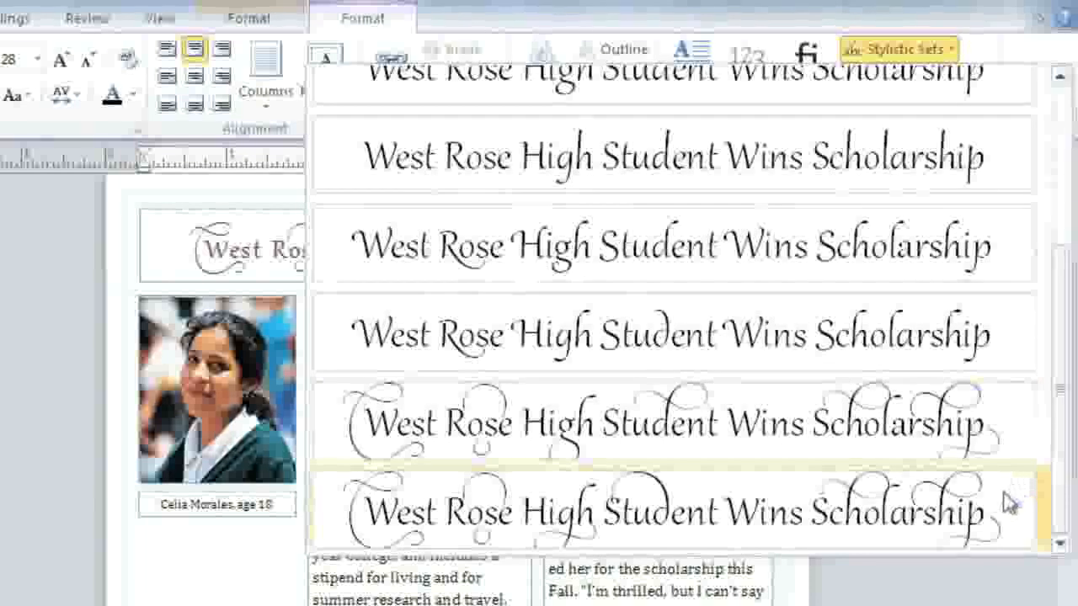
{"action": "left_click", "coordinate": [995, 342]}
{"action": "left_click", "coordinate": [997, 350]}
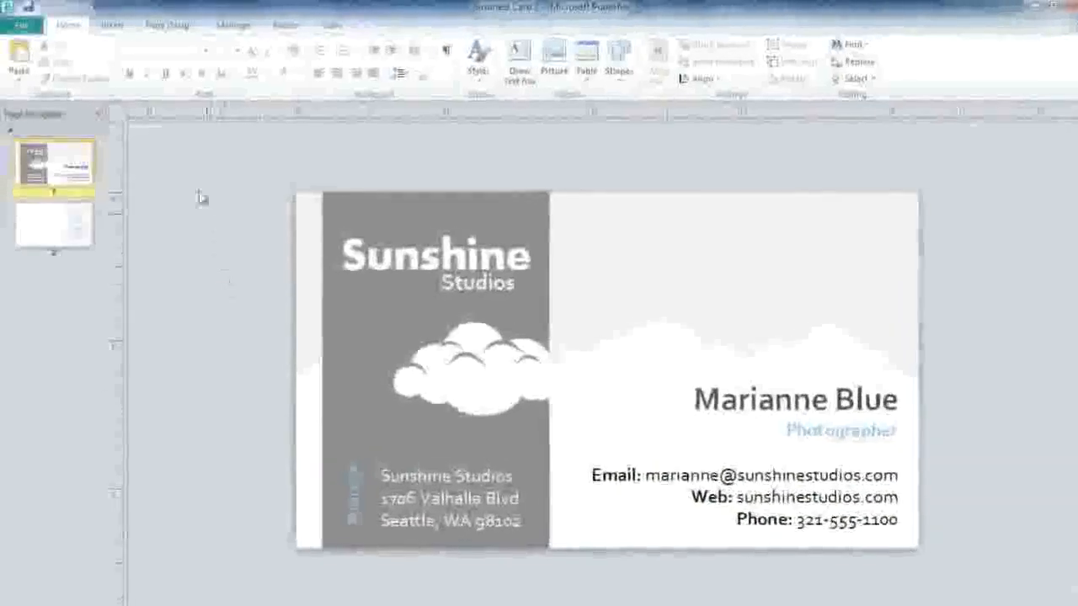
Step: Draw a sun shape below the Sunshine Studios name on the business card, overlapping the cloud
{"action": "left_click", "coordinate": [114, 25]}
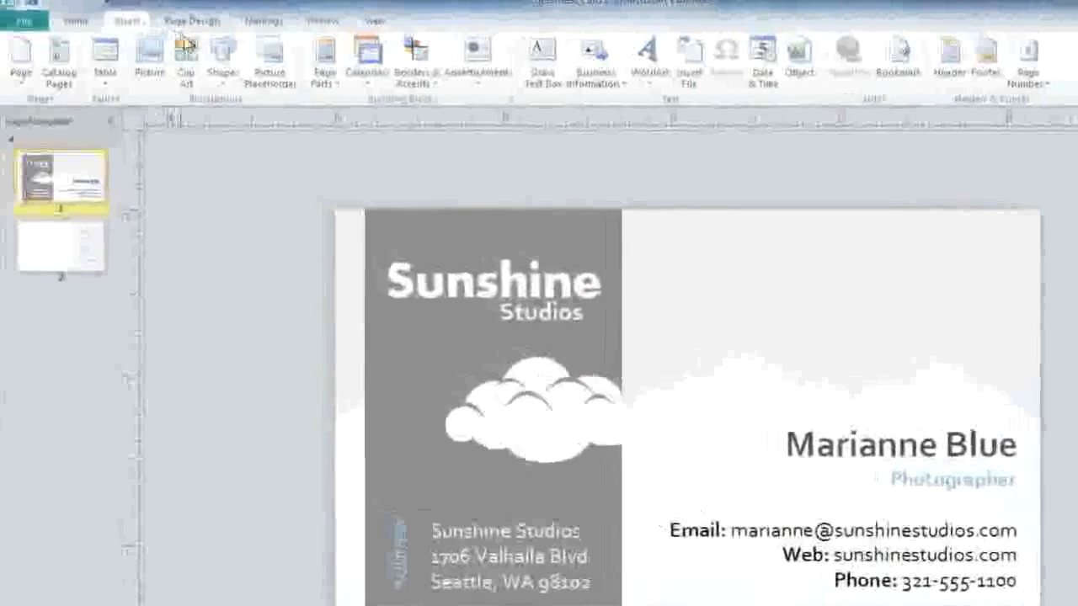
{"action": "left_click", "coordinate": [226, 74]}
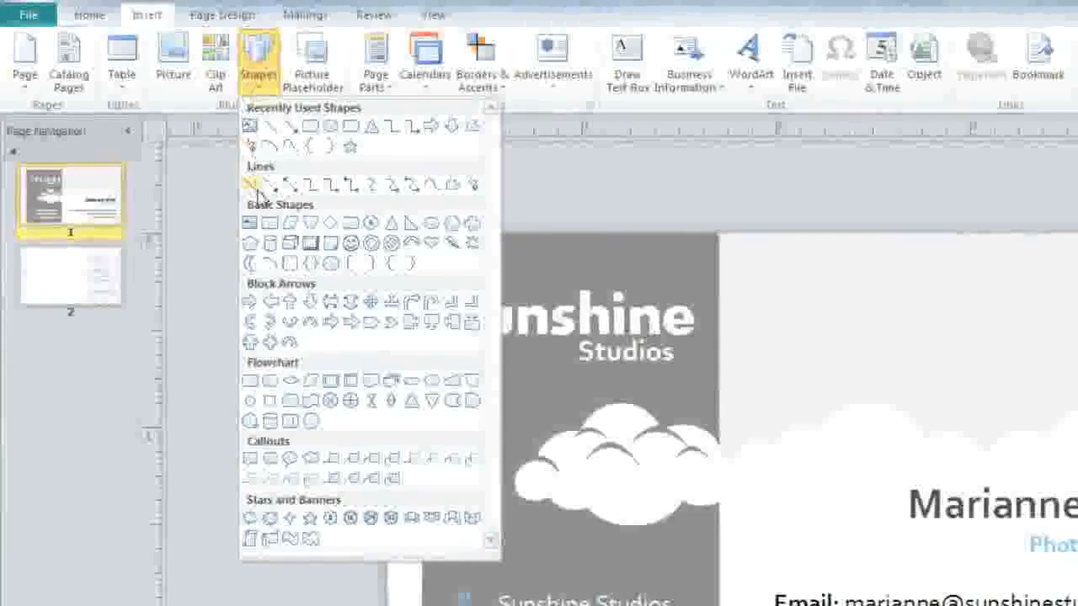
{"action": "left_click", "coordinate": [469, 244]}
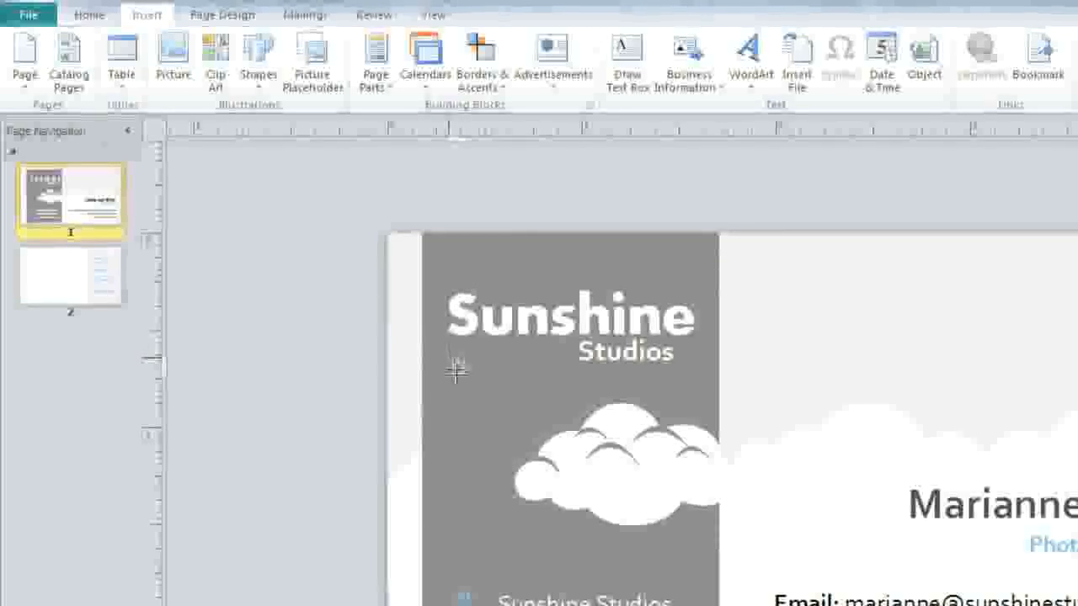
{"action": "left_click_drag", "start_coordinate": [521, 461], "coordinate": [571, 560]}
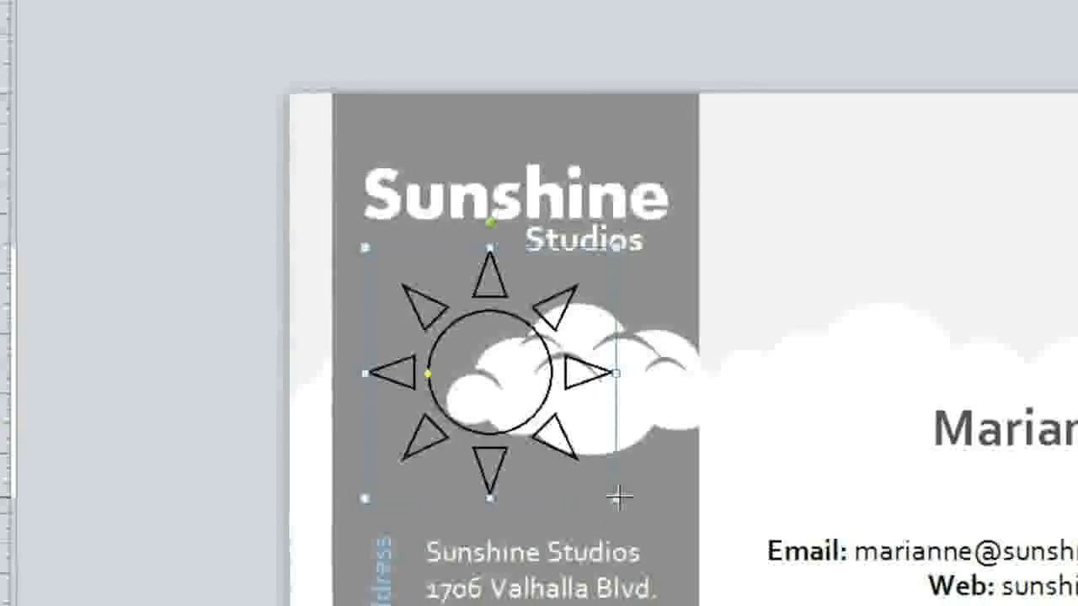
Step: Shrink the sun to about half its size, rotate it slightly clockwise, and adjust its centre to a large disc with short rays
{"action": "left_click_drag", "start_coordinate": [619, 497], "coordinate": [470, 375]}
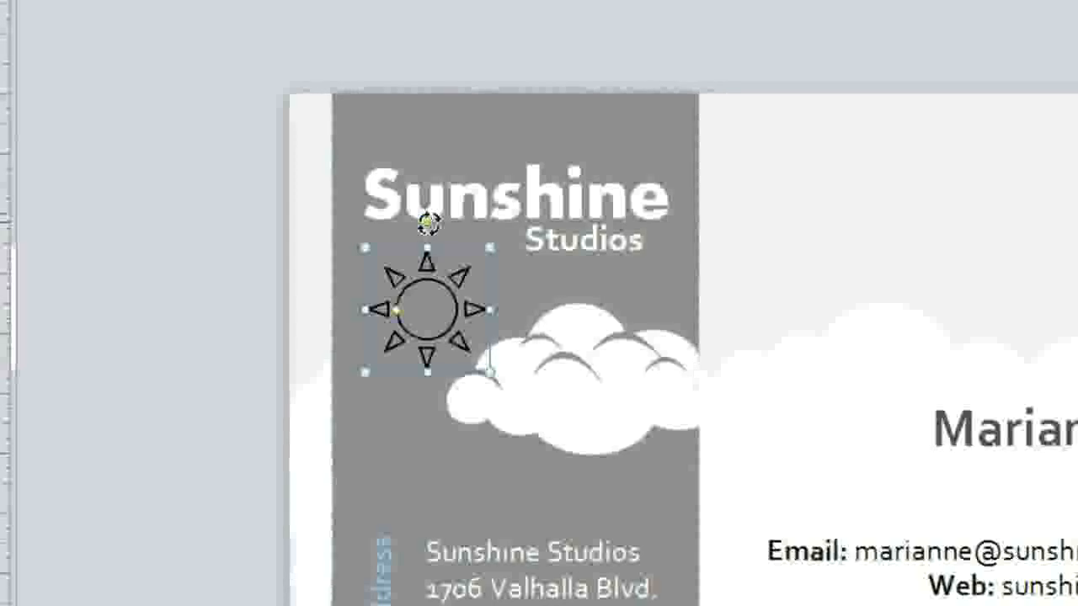
{"action": "mouse_move", "coordinate": [427, 221]}
{"action": "left_mouse_down"}
{"action": "mouse_move", "coordinate": [404, 225]}
{"action": "mouse_move", "coordinate": [445, 225]}
{"action": "left_mouse_up"}
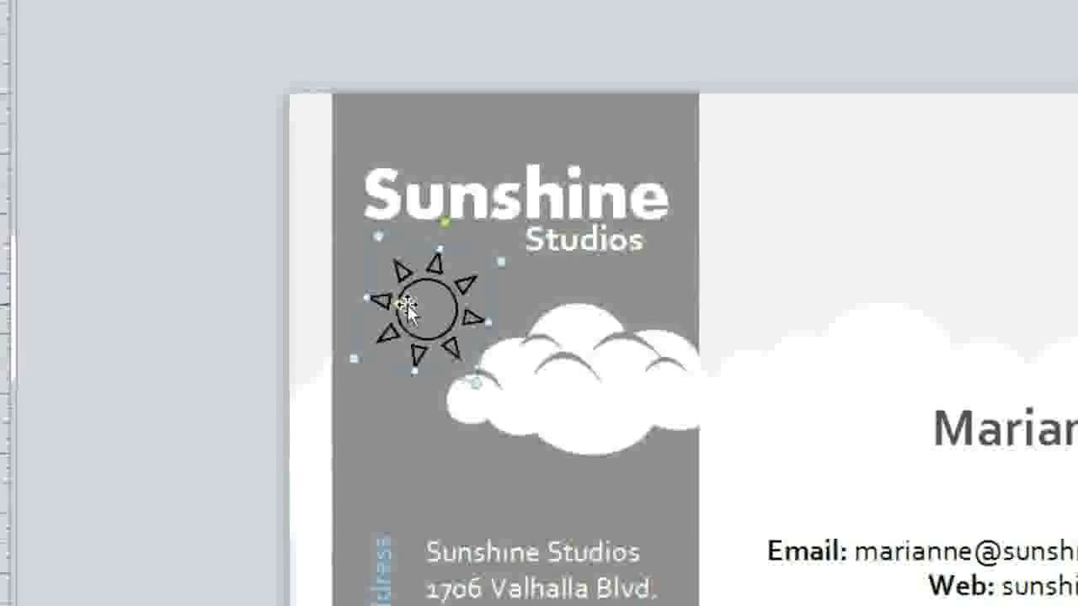
{"action": "left_click_drag", "start_coordinate": [398, 304], "coordinate": [419, 310]}
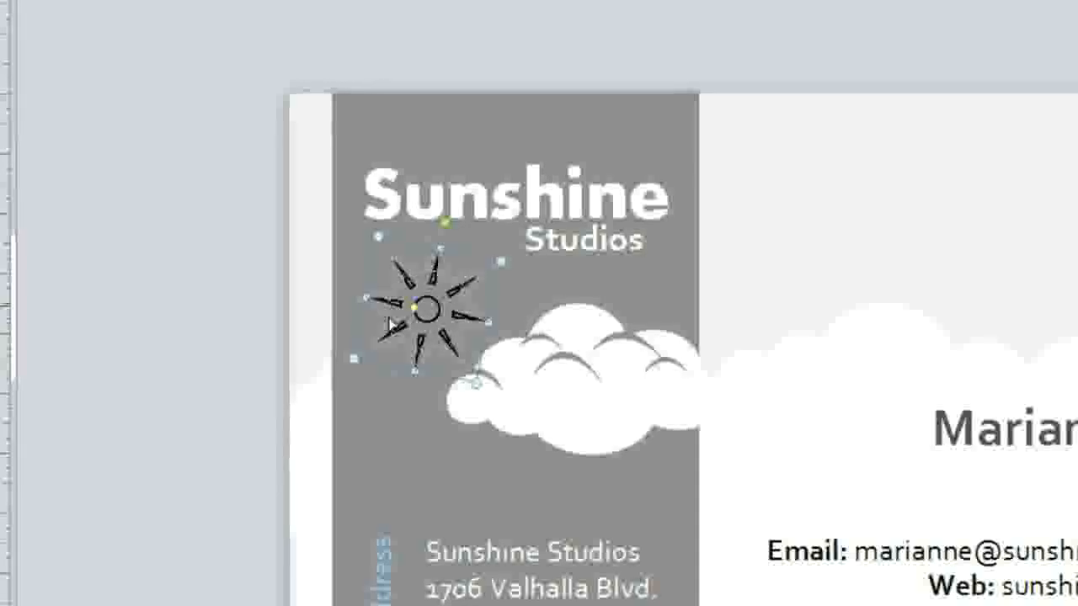
{"action": "left_click_drag", "start_coordinate": [414, 308], "coordinate": [387, 304]}
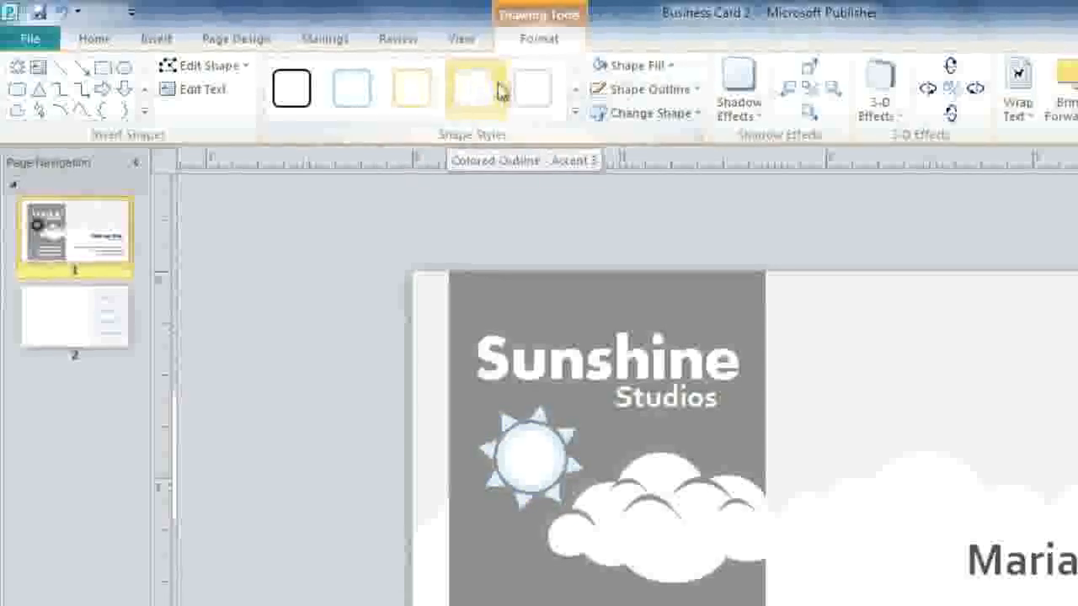
Step: Fill the sun with the gold scheme color and remove its outline
{"action": "left_click", "coordinate": [578, 116]}
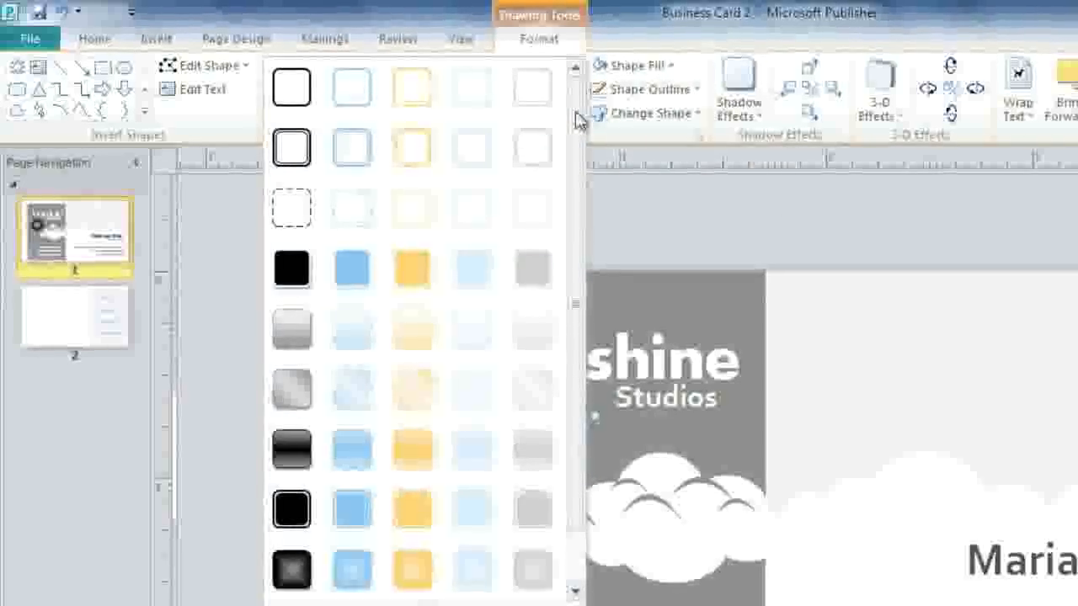
{"action": "left_click", "coordinate": [576, 48]}
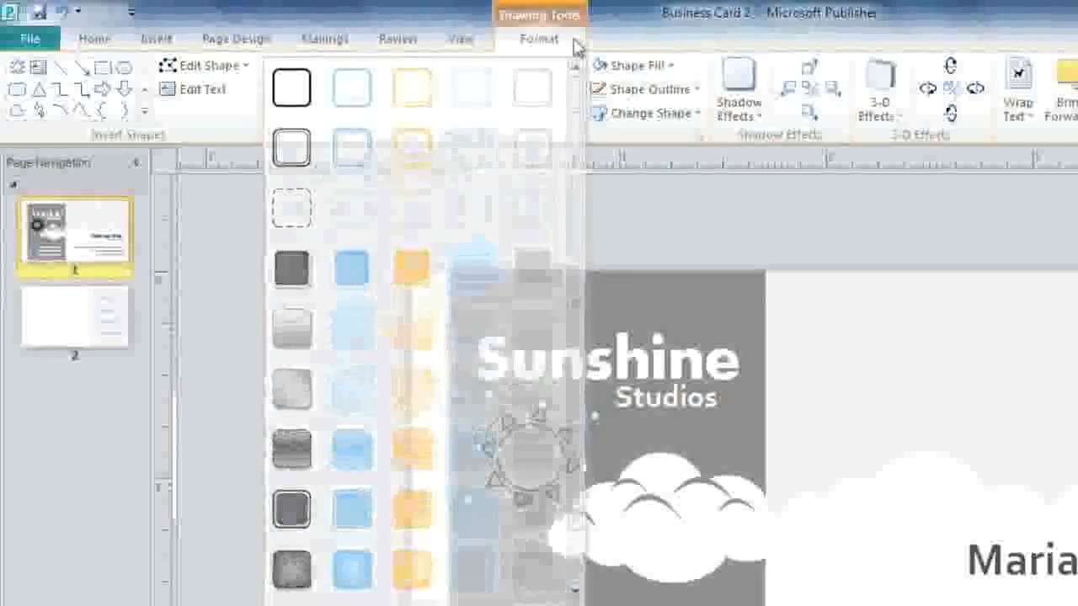
{"action": "left_click", "coordinate": [648, 65]}
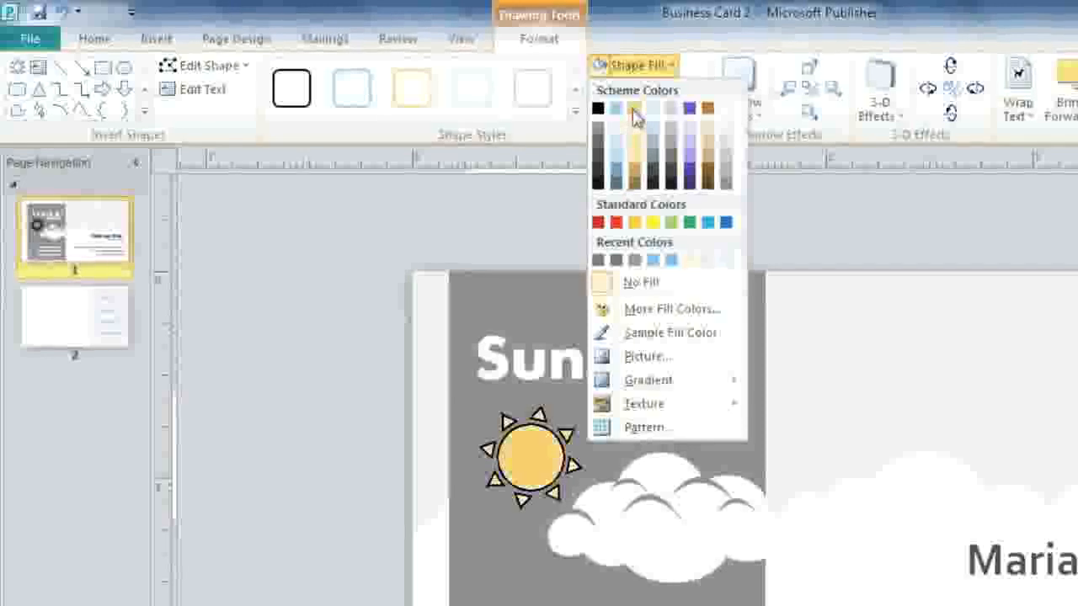
{"action": "left_click", "coordinate": [633, 109]}
{"action": "left_click", "coordinate": [634, 89]}
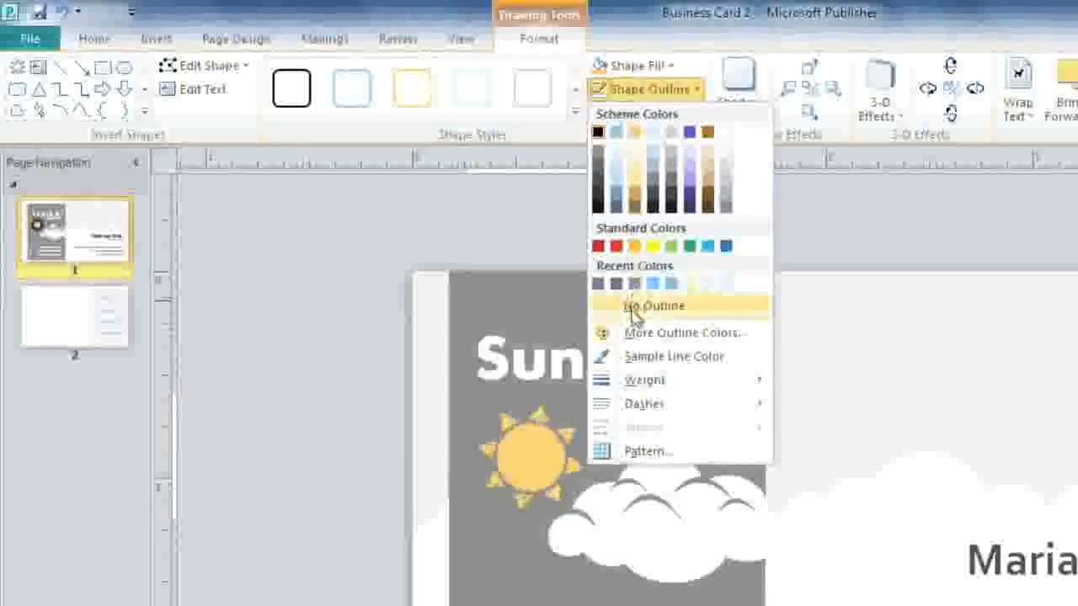
{"action": "left_click", "coordinate": [634, 310]}
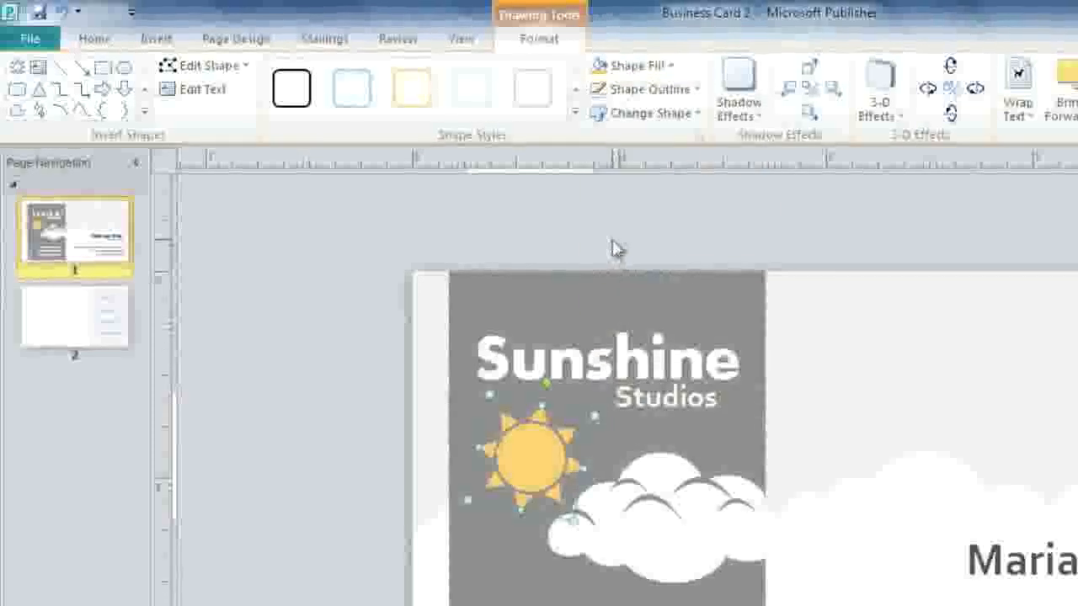
{"action": "left_click", "coordinate": [617, 248]}
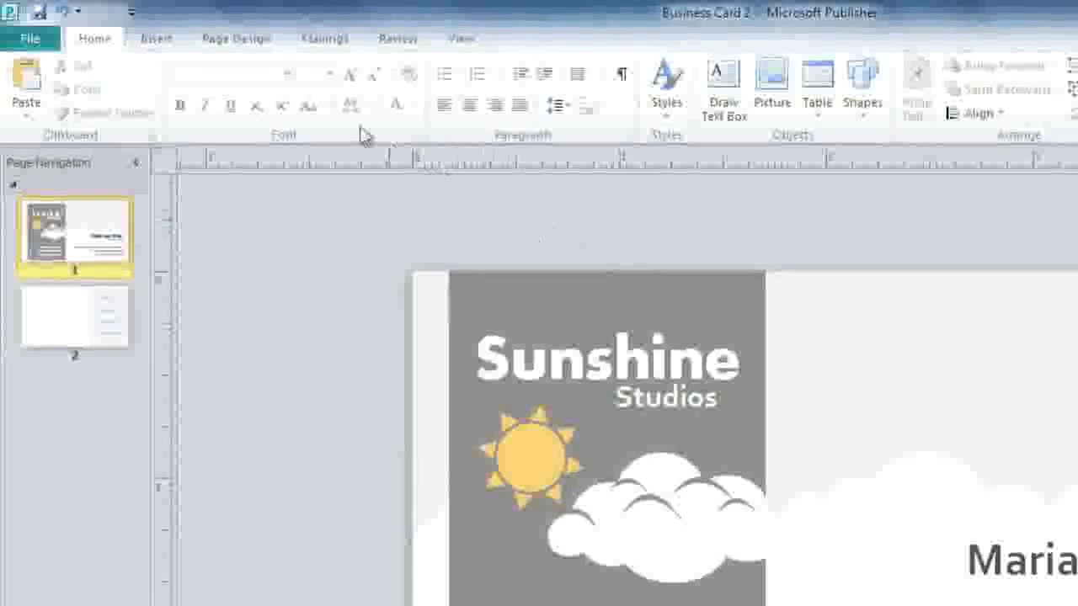
{"action": "left_click", "coordinate": [177, 44]}
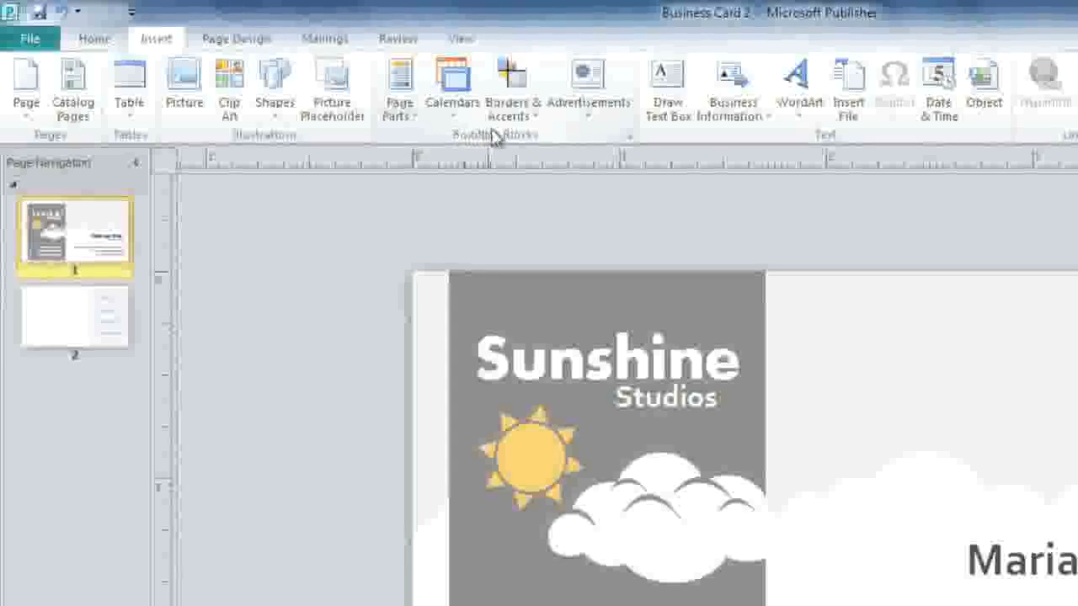
{"action": "left_click", "coordinate": [513, 113]}
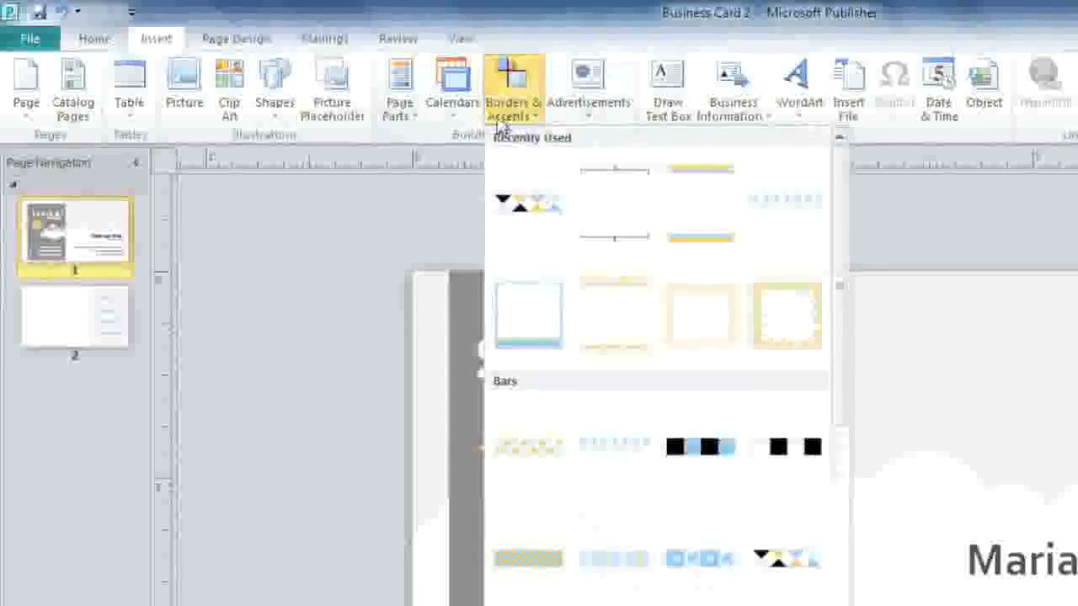
{"action": "left_click", "coordinate": [453, 118]}
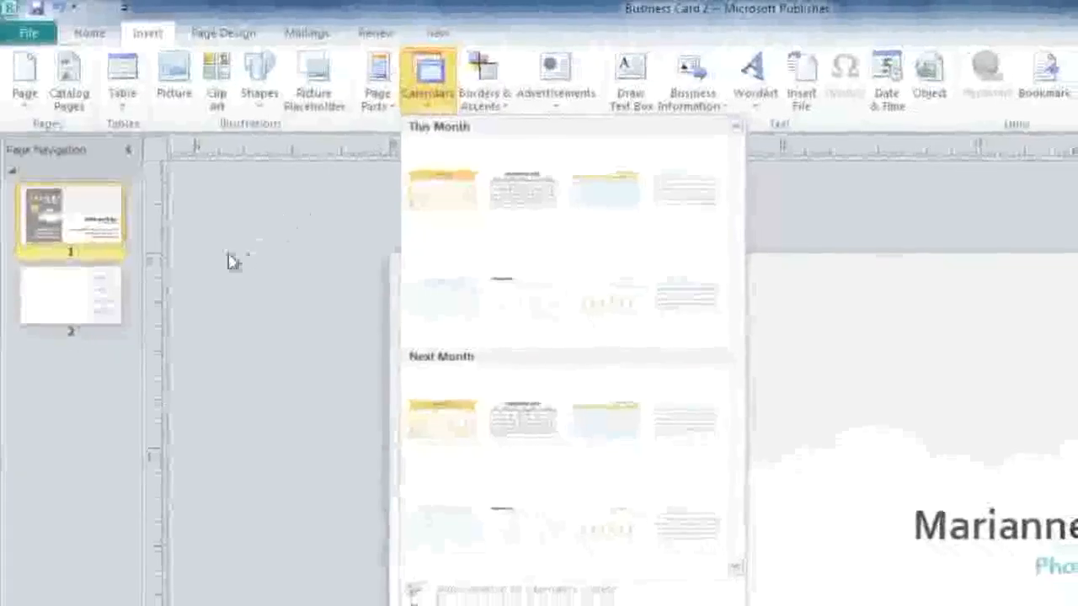
Step: Insert a heading page part with title and subtitle on page 2, moved and narrowed to fit the card's empty white area
{"action": "left_click", "coordinate": [101, 294]}
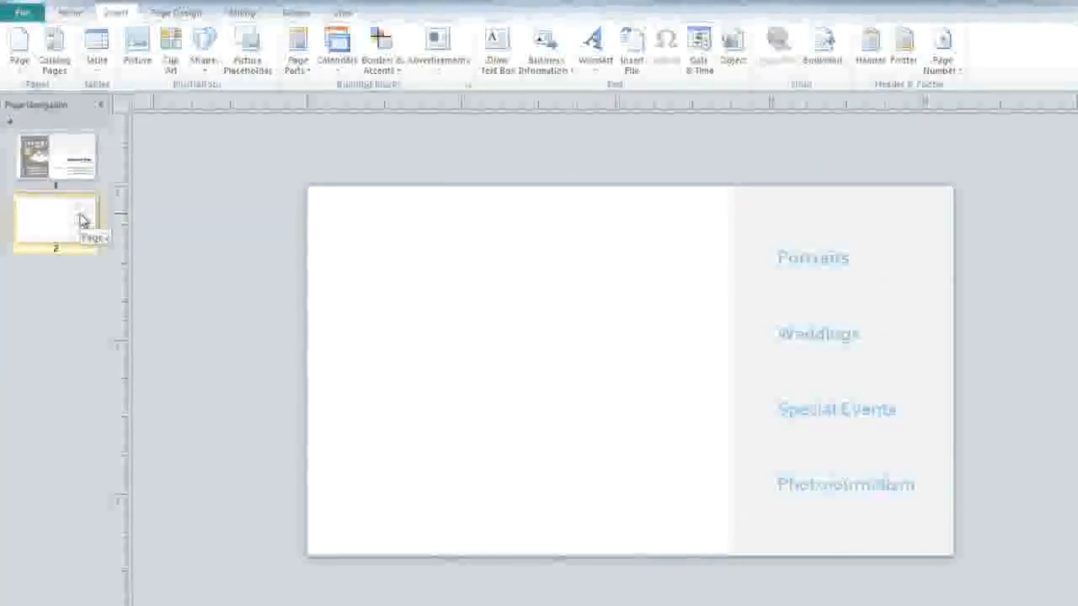
{"action": "left_click", "coordinate": [306, 76]}
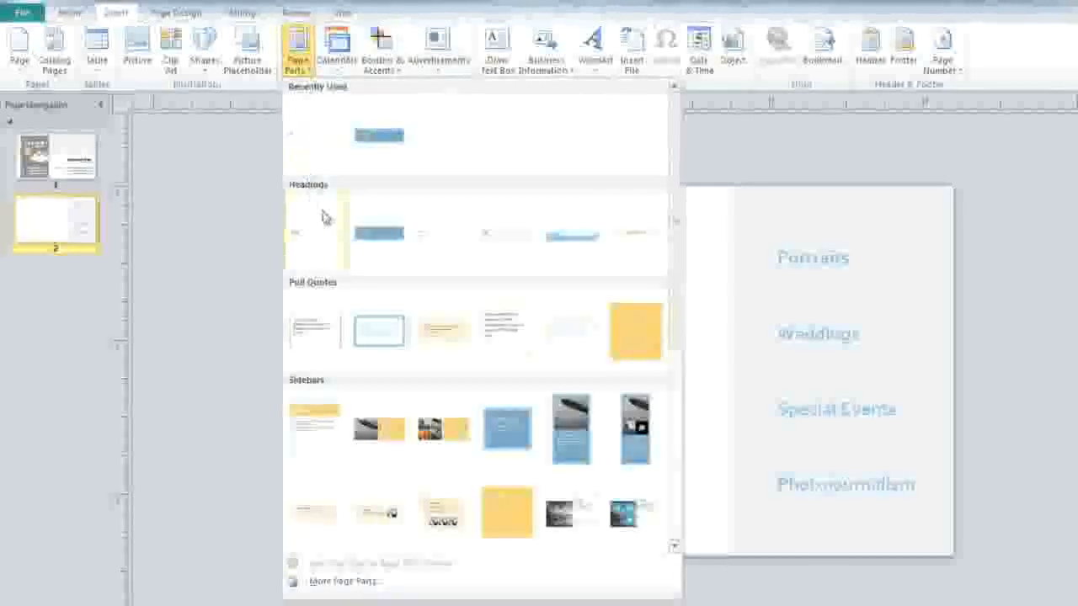
{"action": "left_click", "coordinate": [445, 234]}
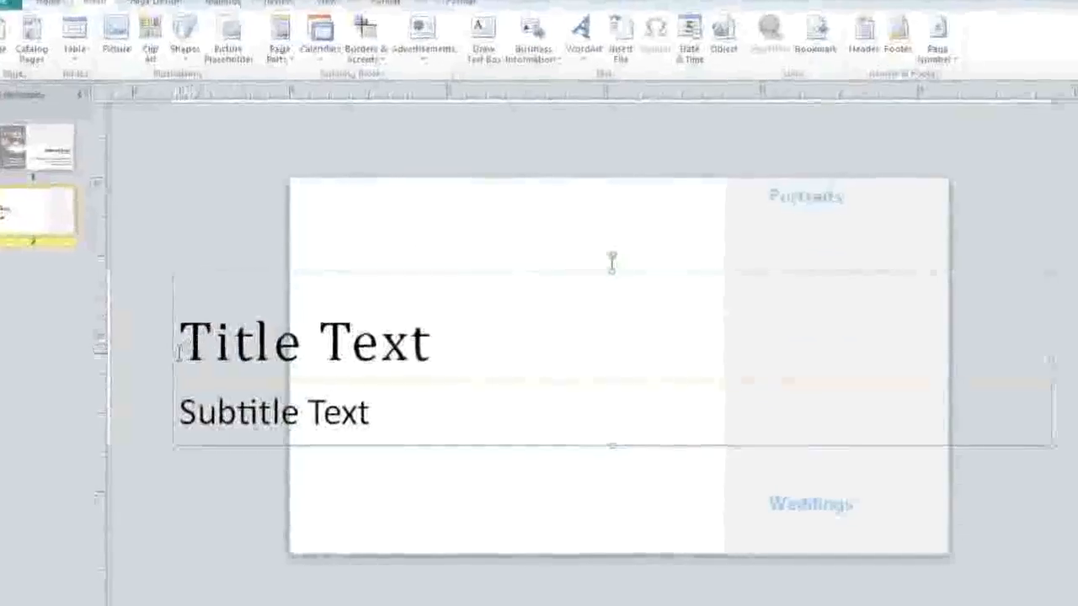
{"action": "left_click_drag", "start_coordinate": [189, 347], "coordinate": [274, 349]}
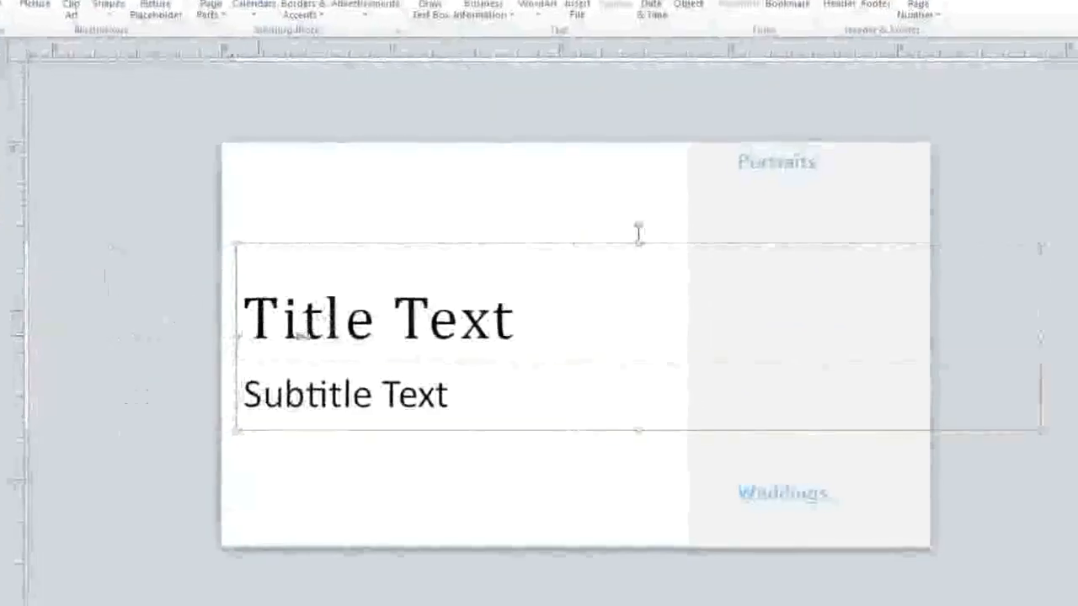
{"action": "left_click_drag", "start_coordinate": [1045, 325], "coordinate": [652, 334]}
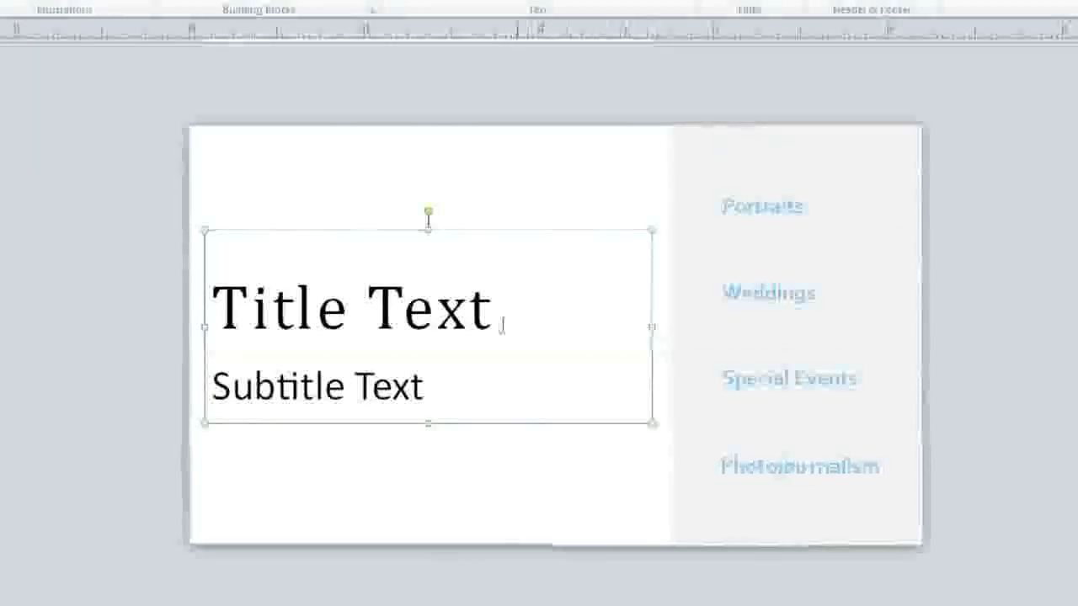
Step: Title the heading "Services" and replace its subtitle, at size 9, with "Visit sunshinestudios.com for portfolio, pricing, photo packages, and more."
{"action": "left_click", "coordinate": [435, 327]}
{"action": "type", "text": "Ser"}
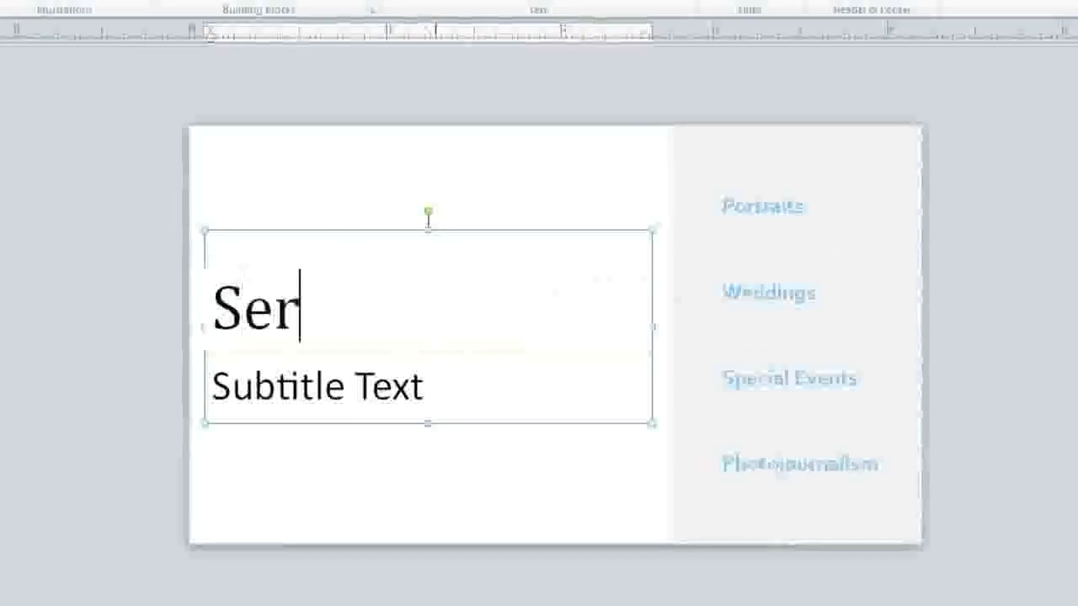
{"action": "type", "text": "vices"}
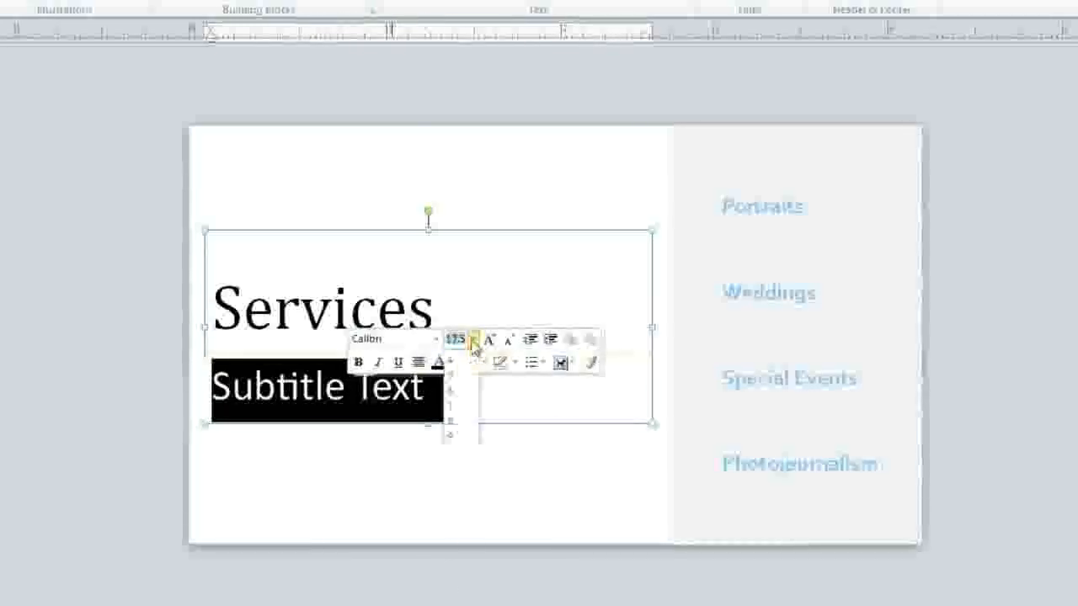
{"action": "left_click", "coordinate": [468, 440]}
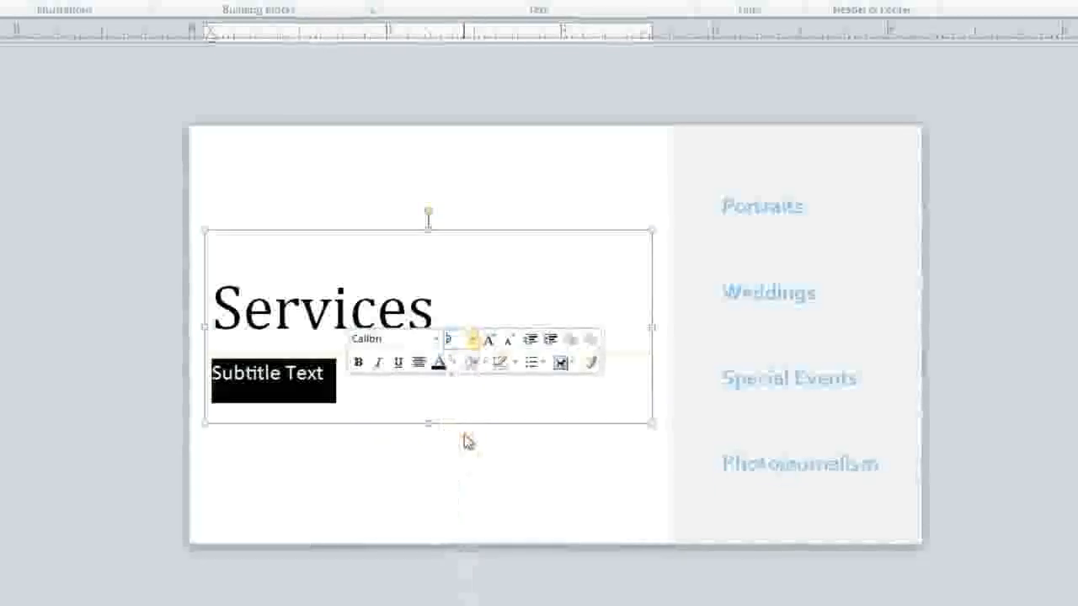
{"action": "type", "text": "Visit sunshines"}
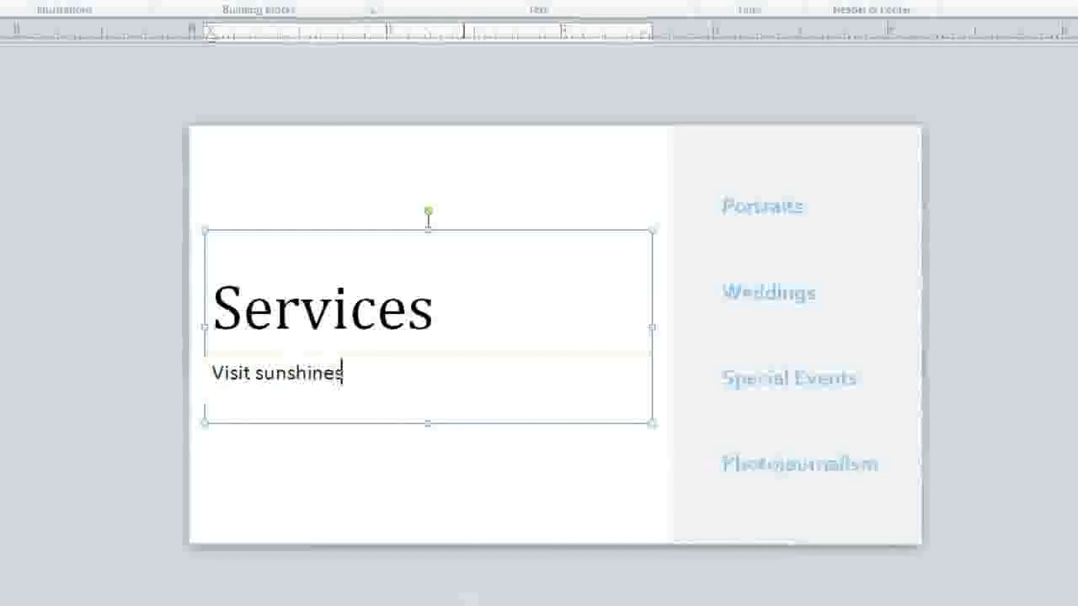
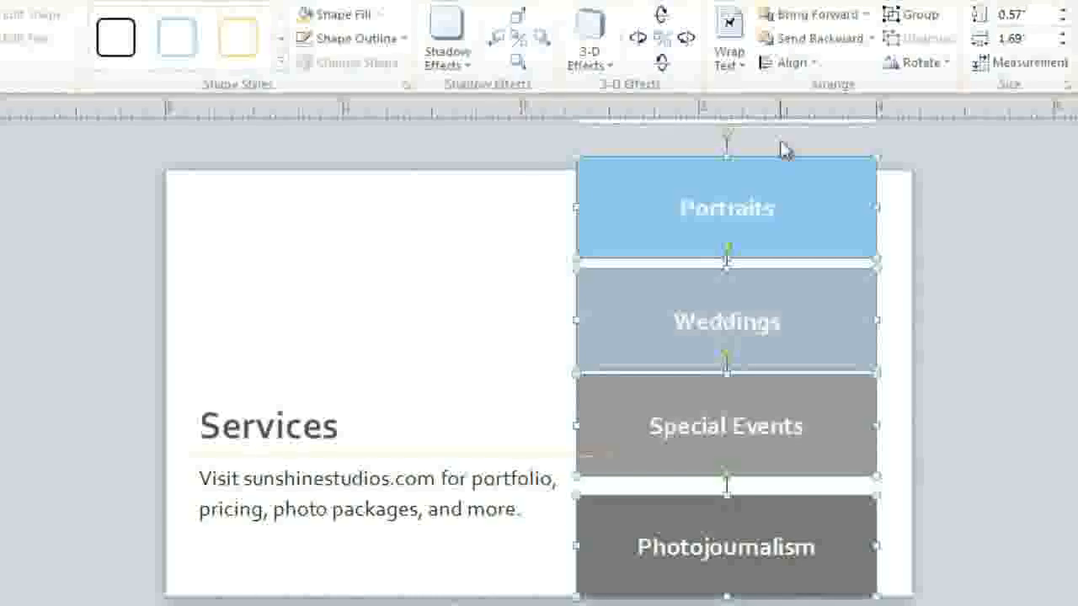
Step: Align the four service boxes from Portraits to Photojournalism to the right, relative to the margin guides
{"action": "left_click", "coordinate": [809, 67]}
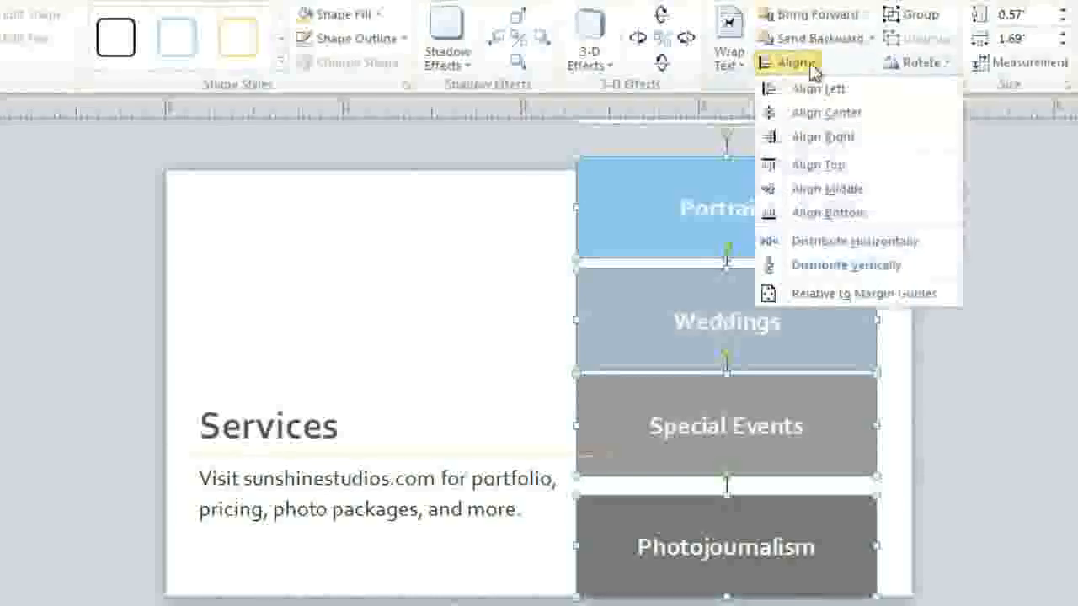
{"action": "left_click", "coordinate": [786, 295]}
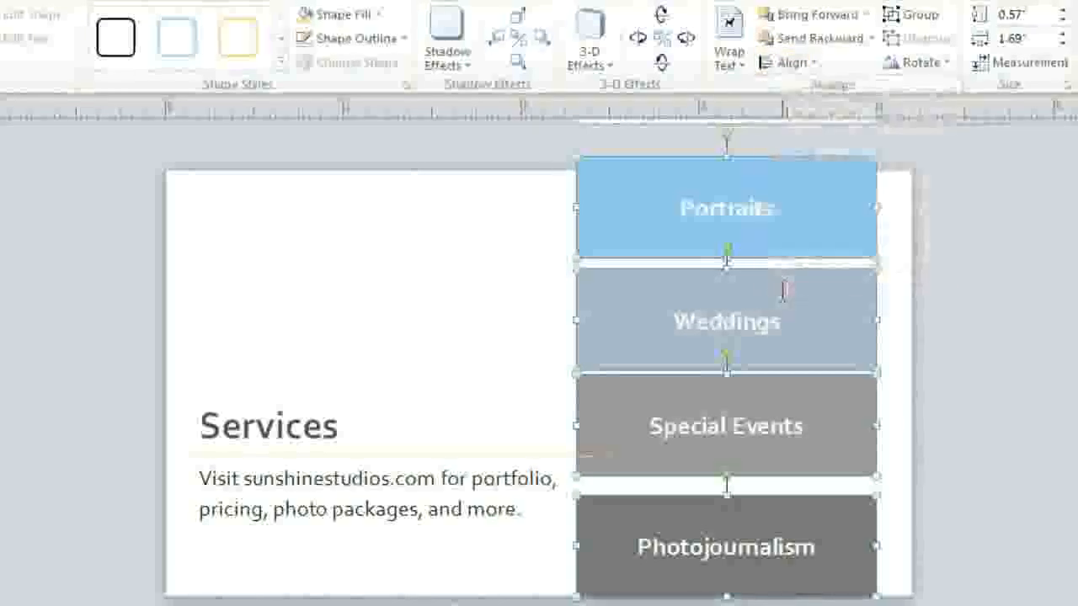
{"action": "left_click", "coordinate": [792, 63]}
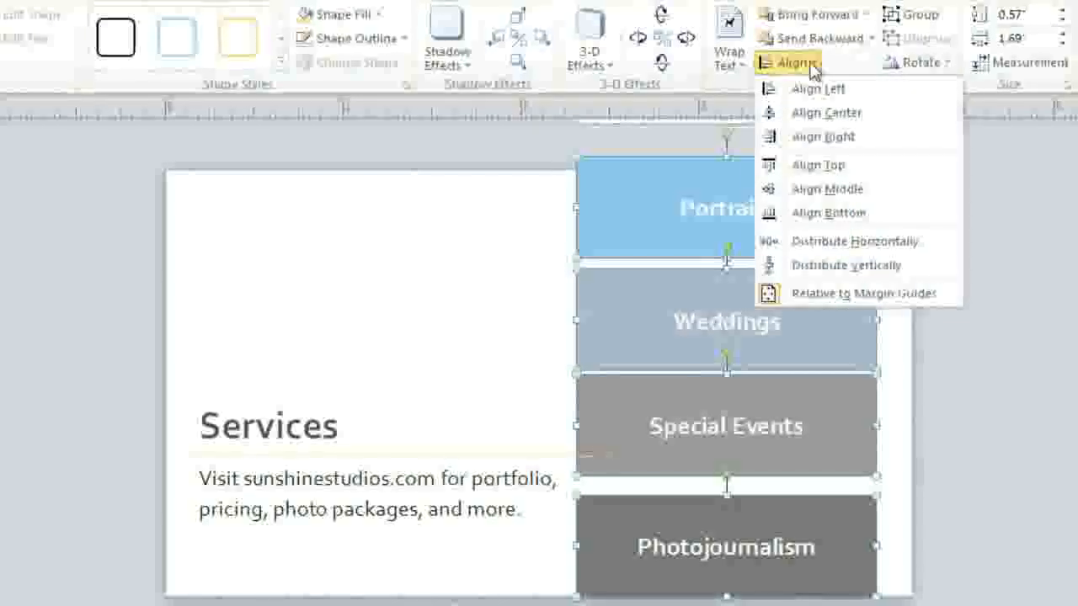
{"action": "left_click", "coordinate": [783, 143]}
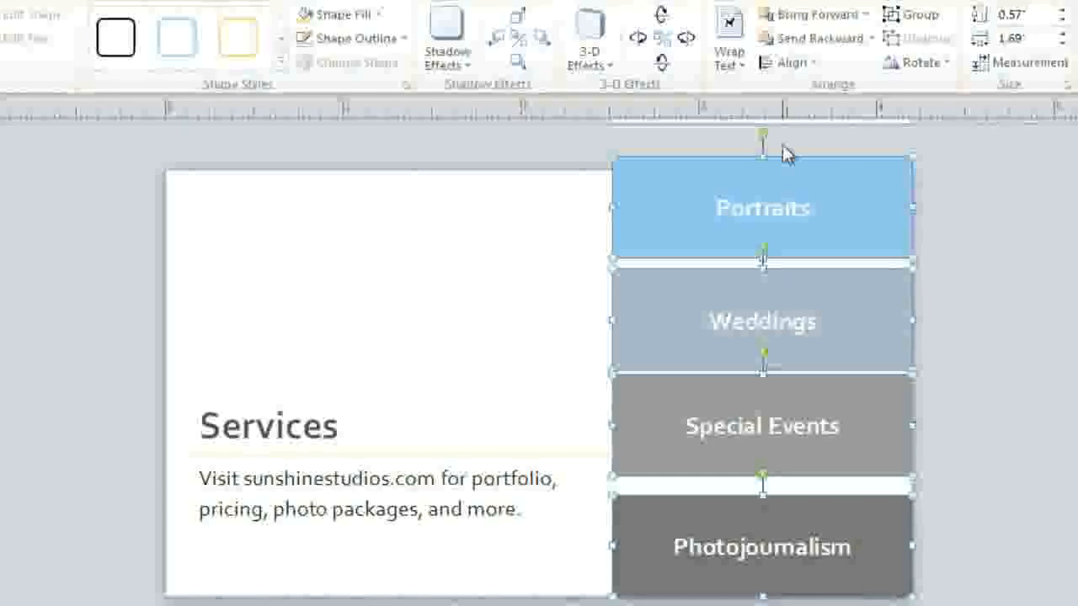
Step: Distribute the four service boxes vertically on page 2, relative to the margin guides
{"action": "left_click", "coordinate": [800, 66]}
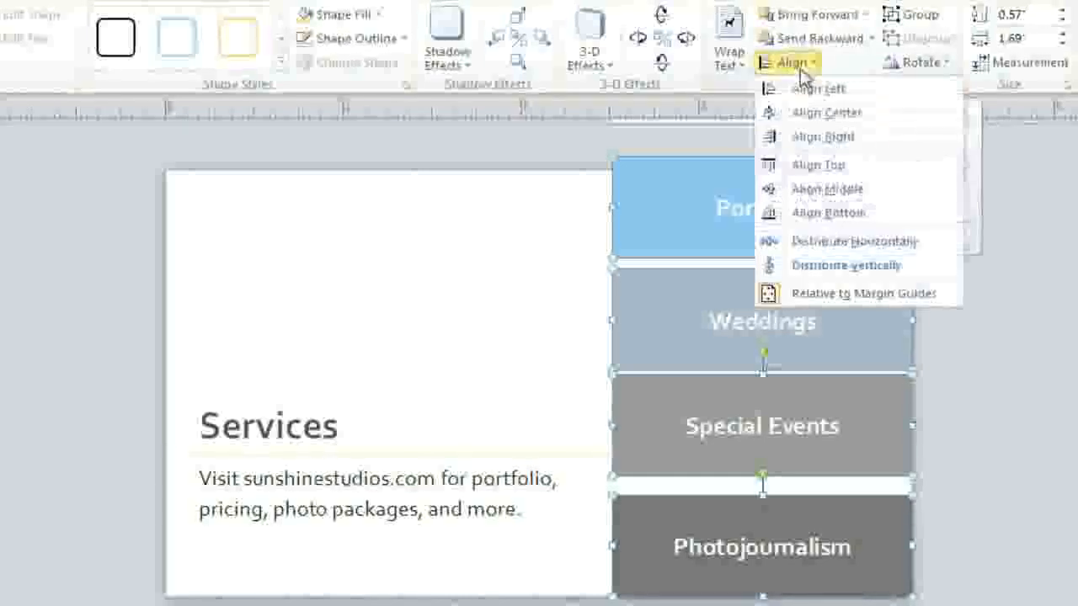
{"action": "left_click", "coordinate": [787, 267]}
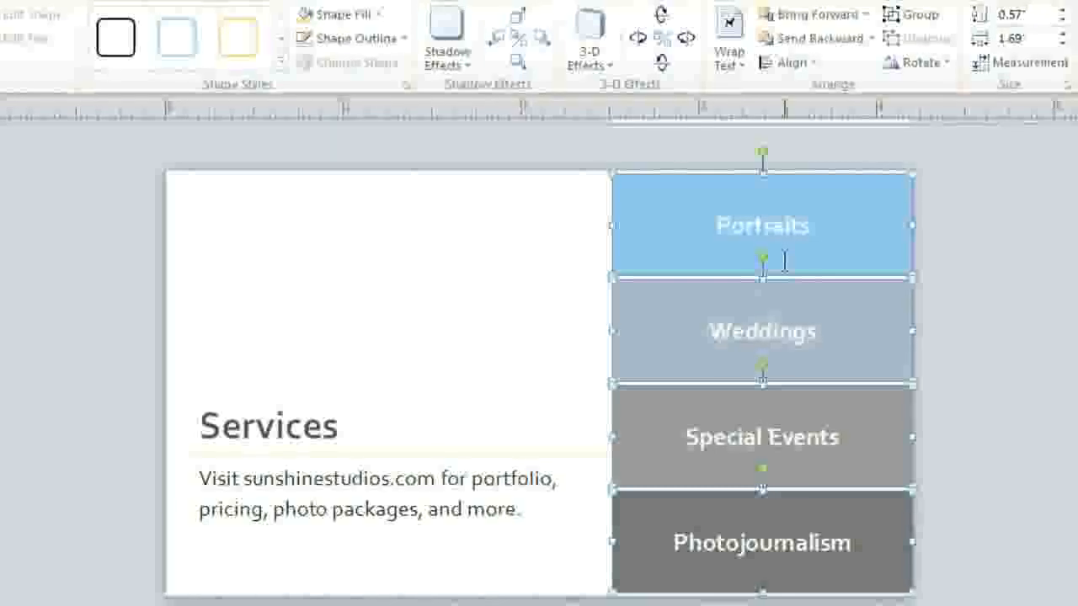
Step: Group the four service boxes and shorten the group by lowering its top edge, leaving empty space above Portraits
{"action": "left_click", "coordinate": [915, 27]}
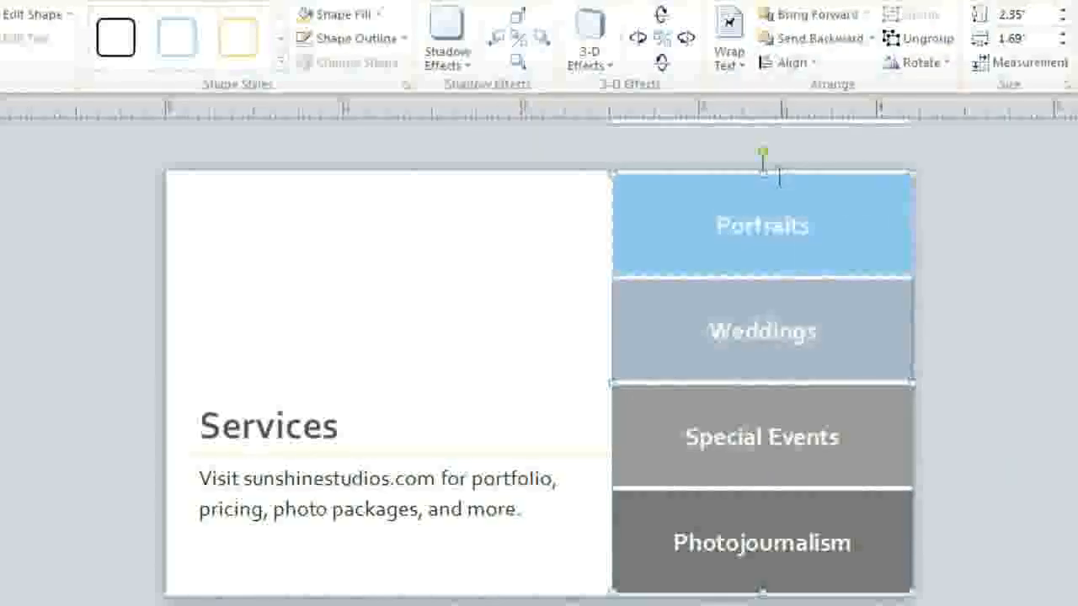
{"action": "left_click_drag", "start_coordinate": [761, 154], "coordinate": [761, 176]}
{"action": "left_click_drag", "start_coordinate": [761, 241], "coordinate": [760, 242]}
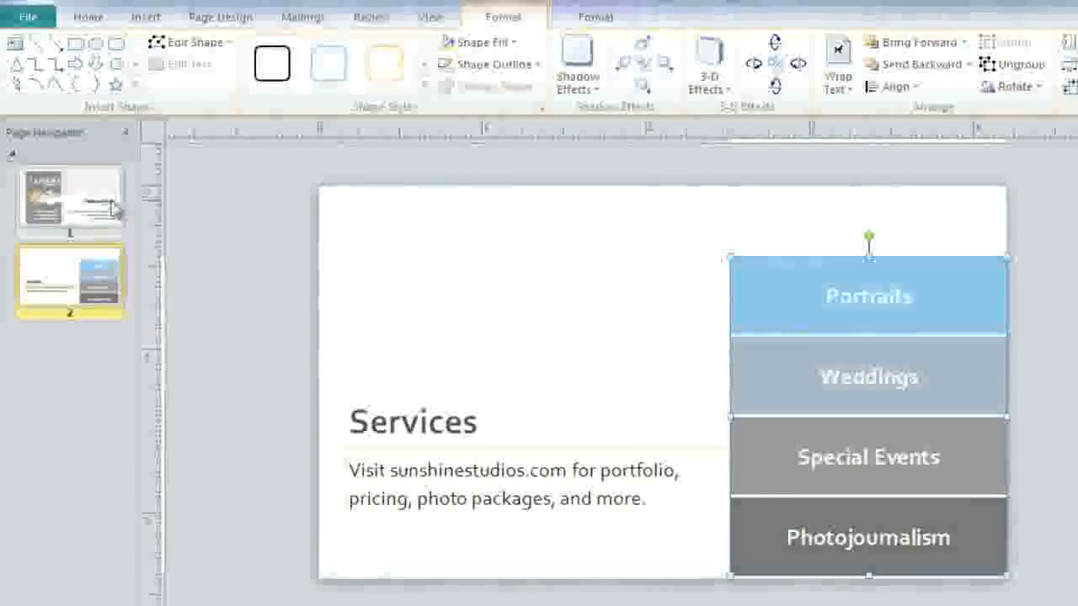
Step: Copy the gray cloud background picture from page 1 to page 2 and align it with the card's top and side edges
{"action": "left_click", "coordinate": [123, 216]}
{"action": "right_click", "coordinate": [687, 257]}
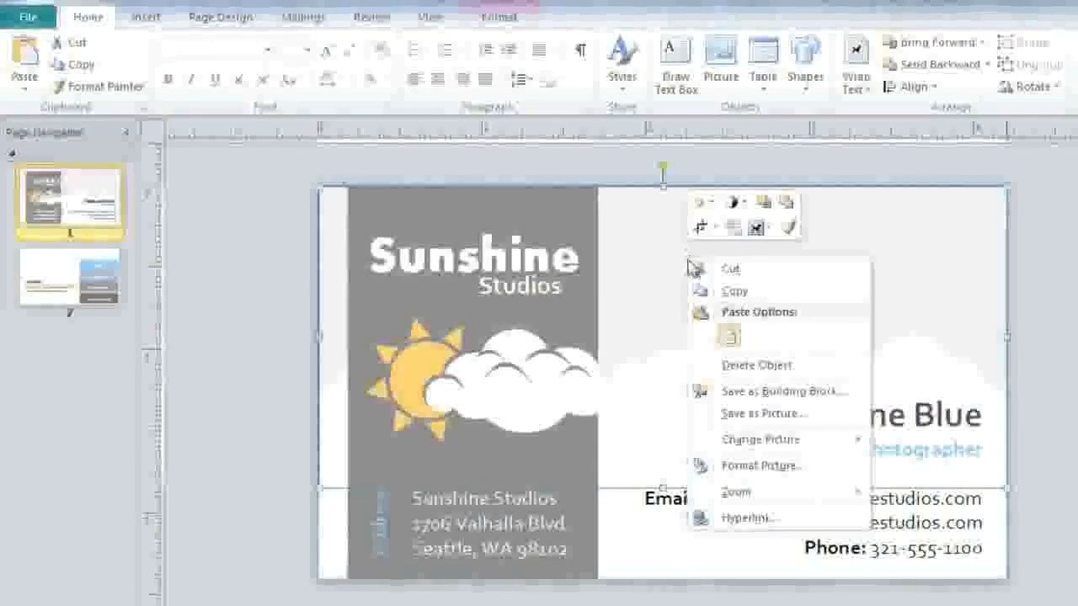
{"action": "left_click", "coordinate": [710, 291]}
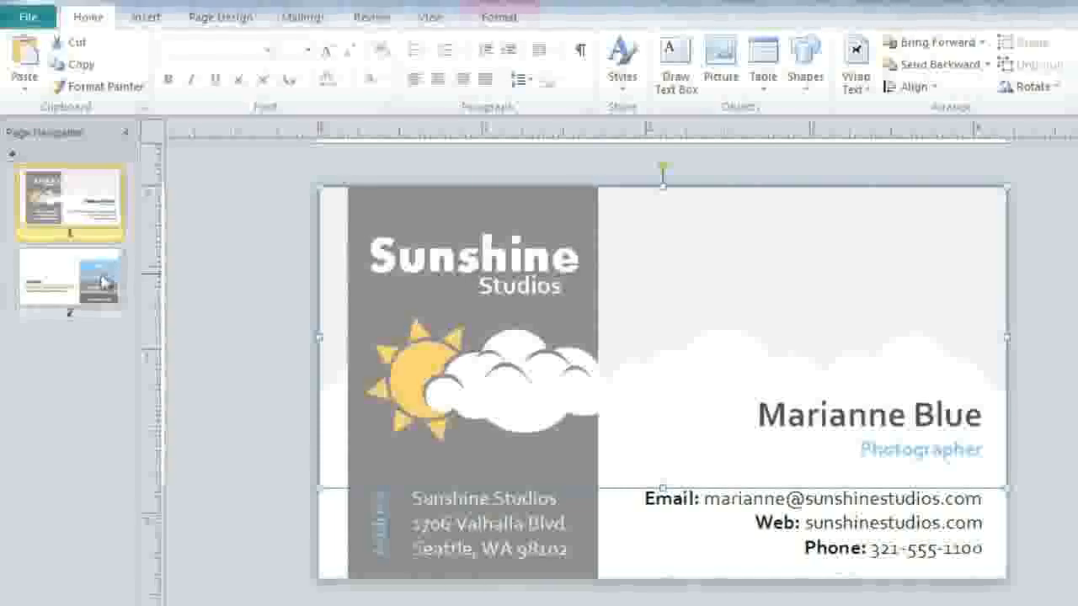
{"action": "left_click", "coordinate": [130, 285]}
{"action": "right_click", "coordinate": [436, 272]}
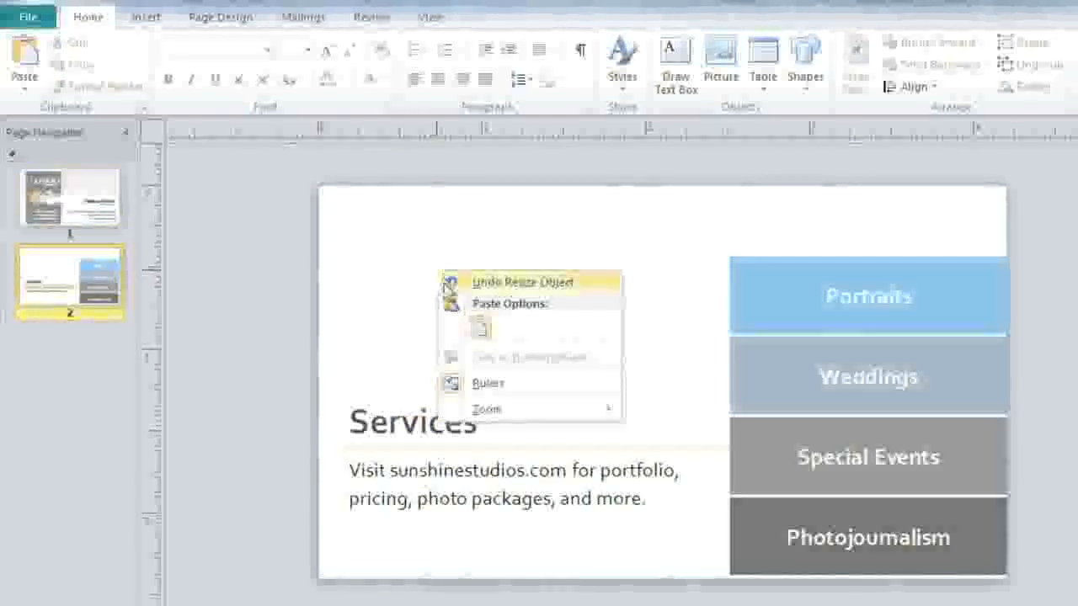
{"action": "left_click", "coordinate": [476, 334]}
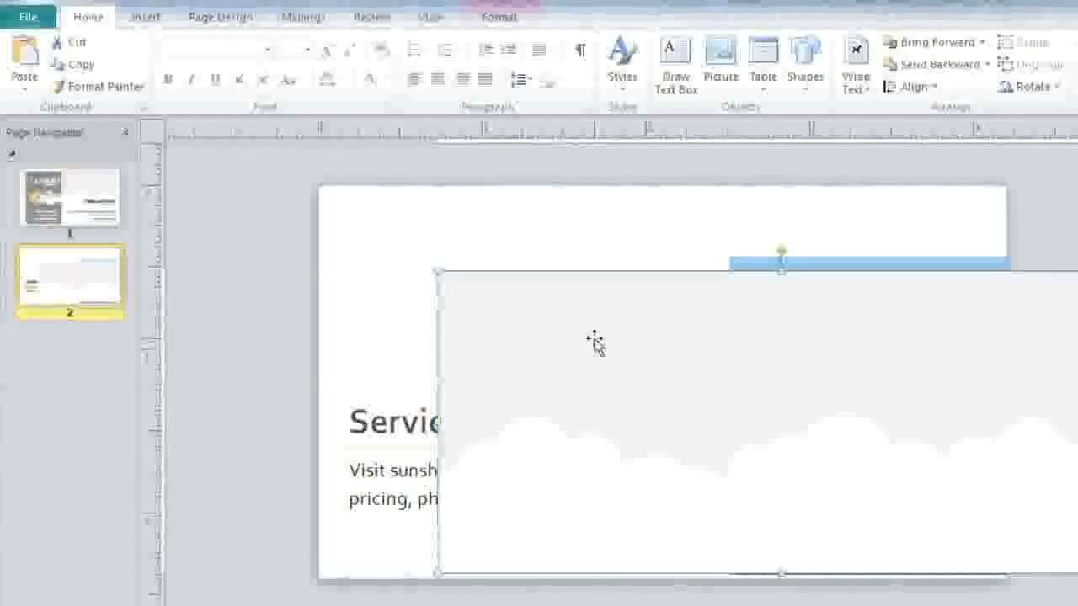
{"action": "left_click_drag", "start_coordinate": [588, 335], "coordinate": [471, 304]}
{"action": "left_click_drag", "start_coordinate": [573, 359], "coordinate": [572, 308]}
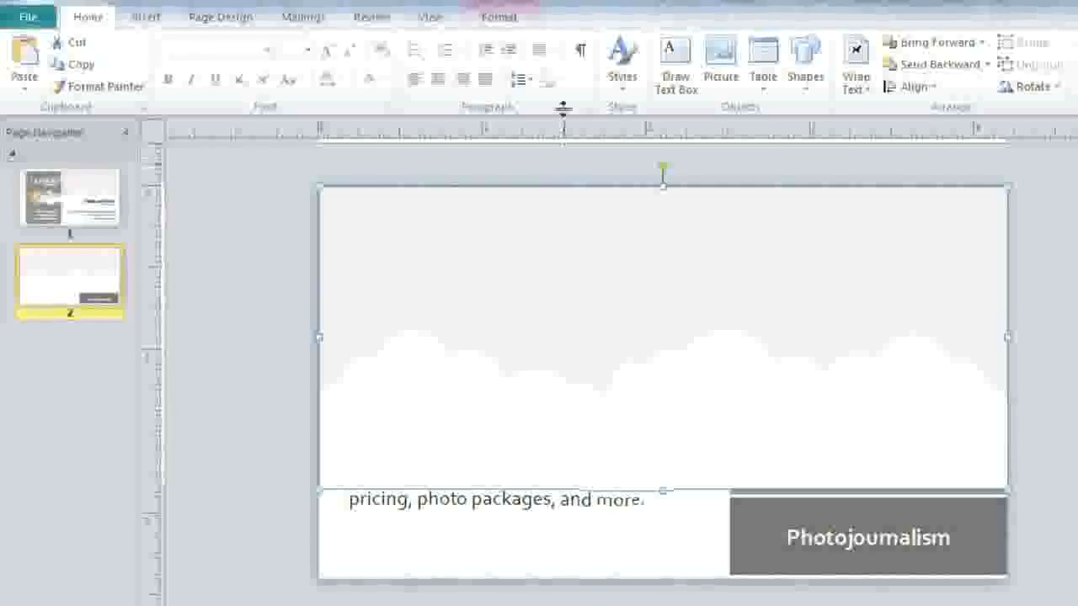
Step: Send the cloud background picture to the back, behind the Services heading and the service boxes
{"action": "left_click", "coordinate": [536, 20]}
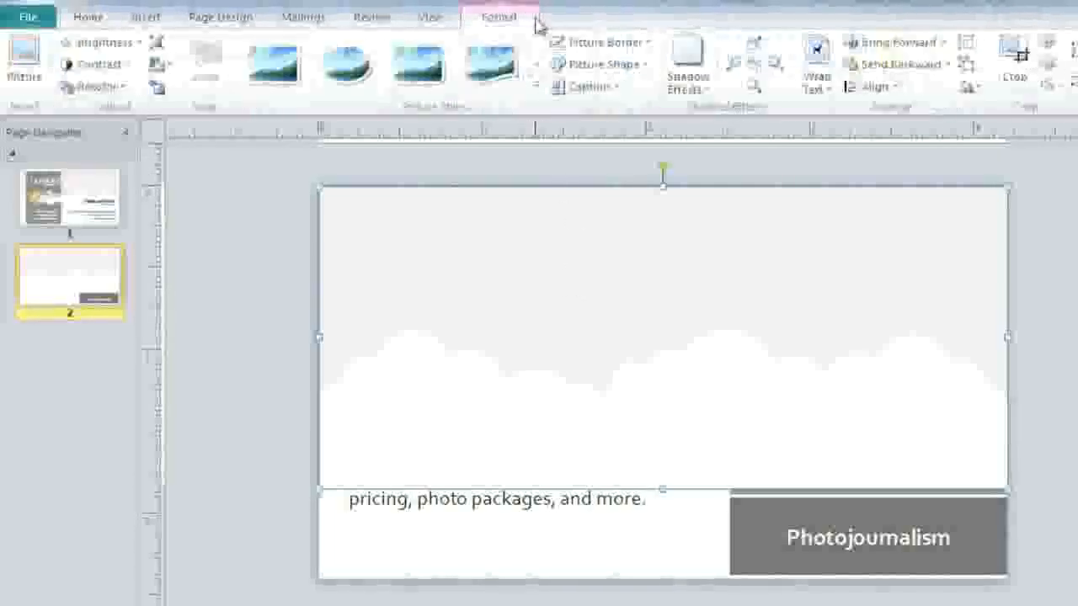
{"action": "left_click", "coordinate": [848, 67]}
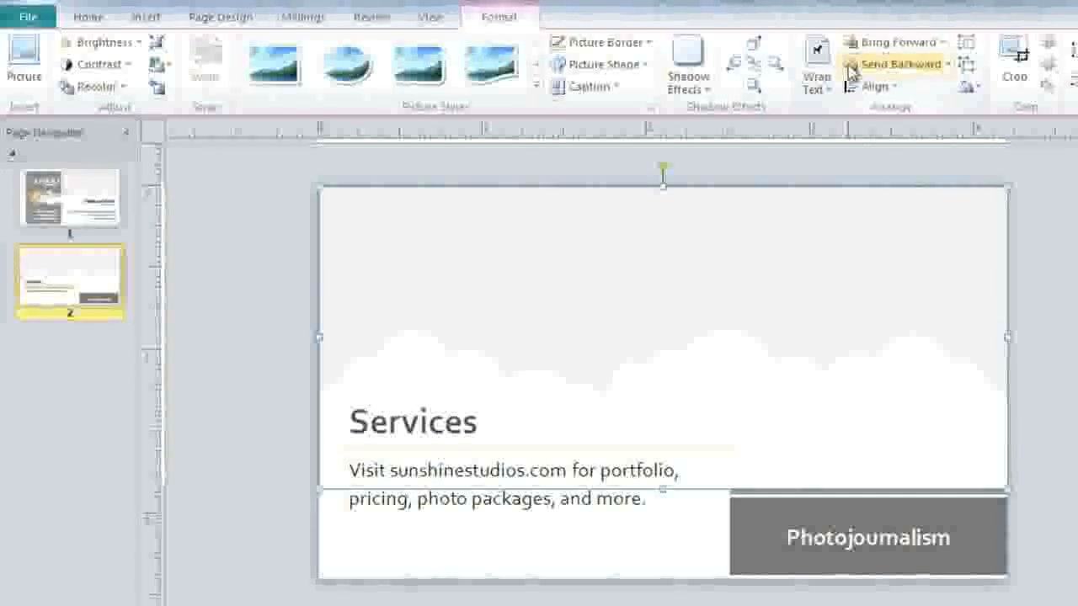
{"action": "left_click", "coordinate": [950, 67]}
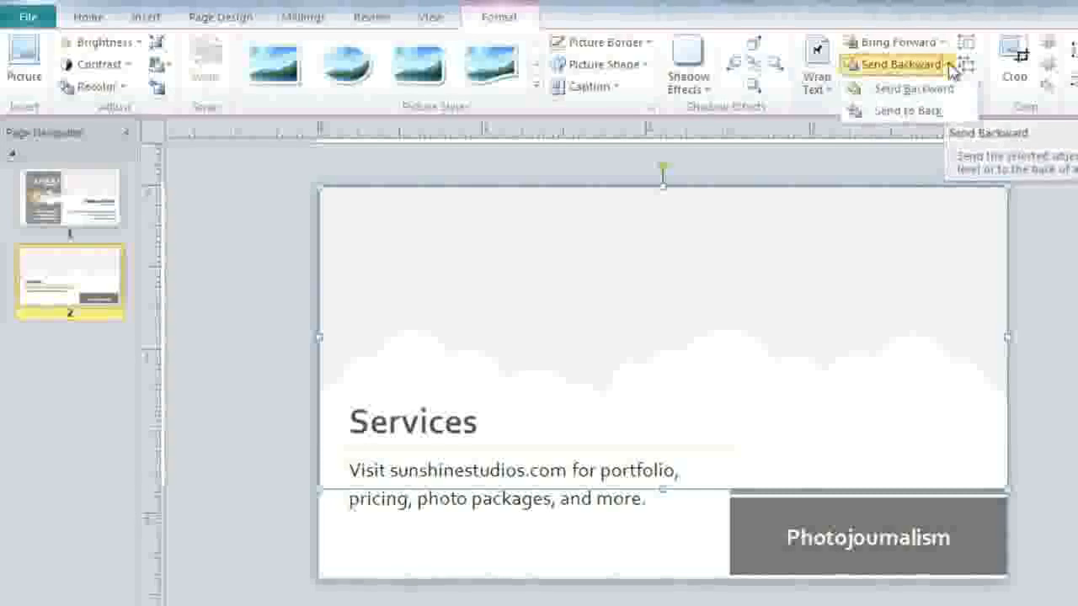
{"action": "left_click", "coordinate": [951, 116]}
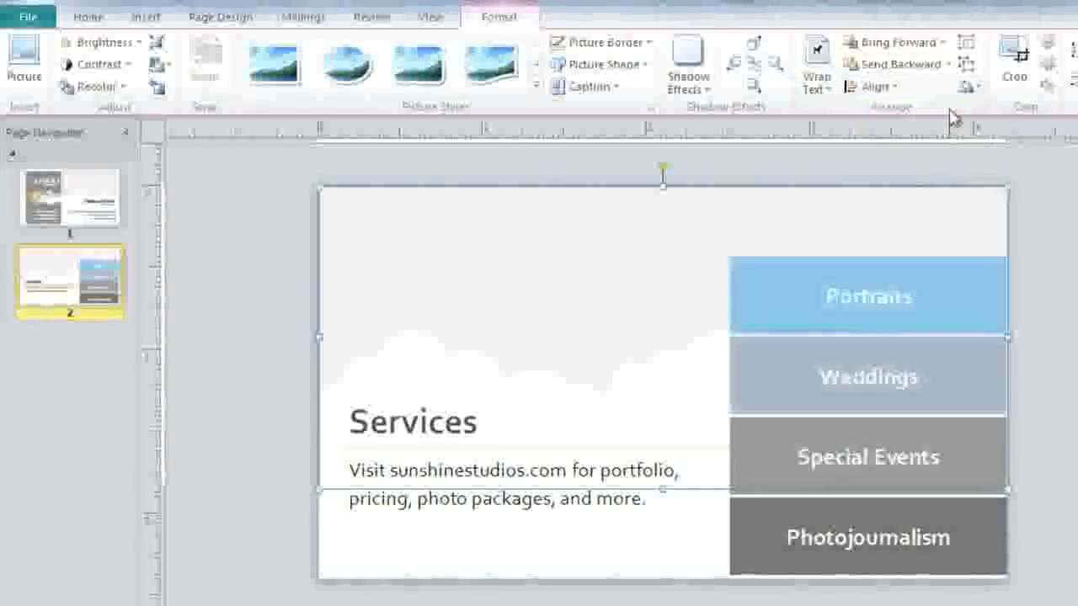
{"action": "left_click", "coordinate": [949, 161]}
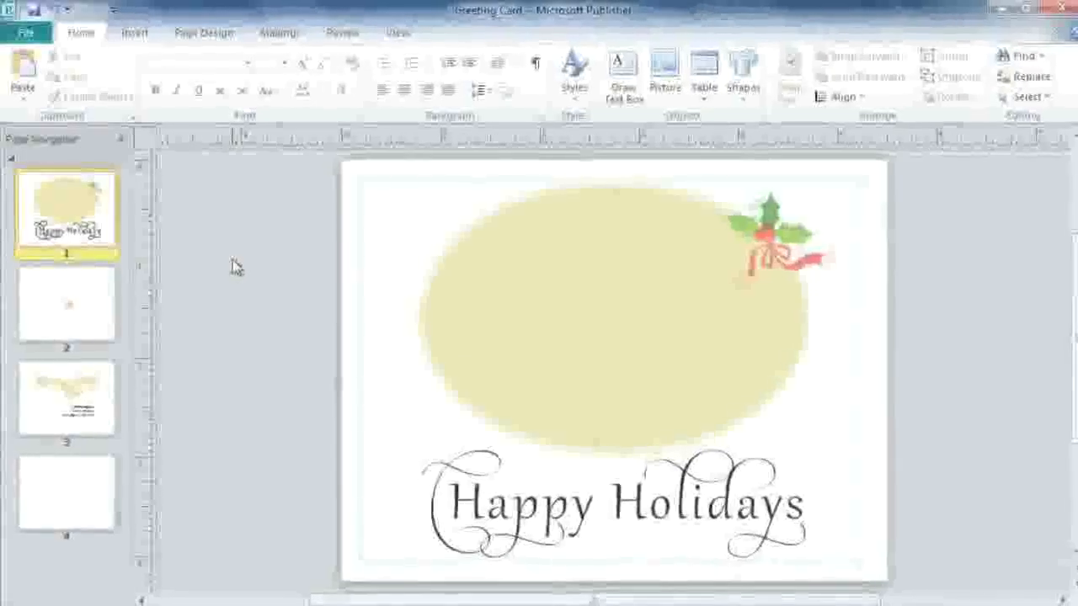
Step: Insert the Family picture from the Pictures library on the greeting card's cover
{"action": "left_click", "coordinate": [151, 30]}
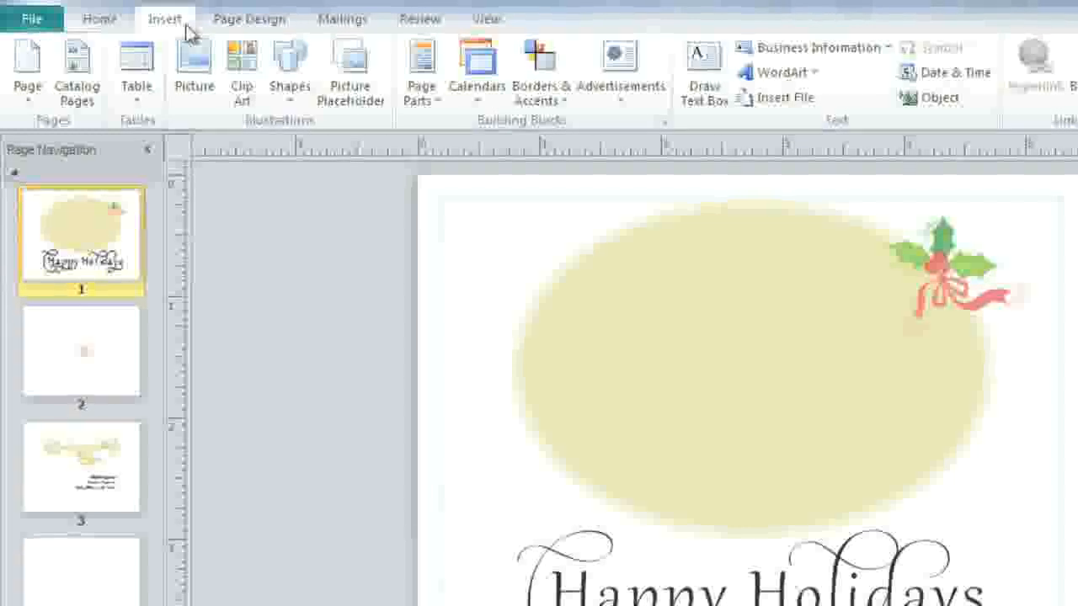
{"action": "left_click", "coordinate": [193, 104]}
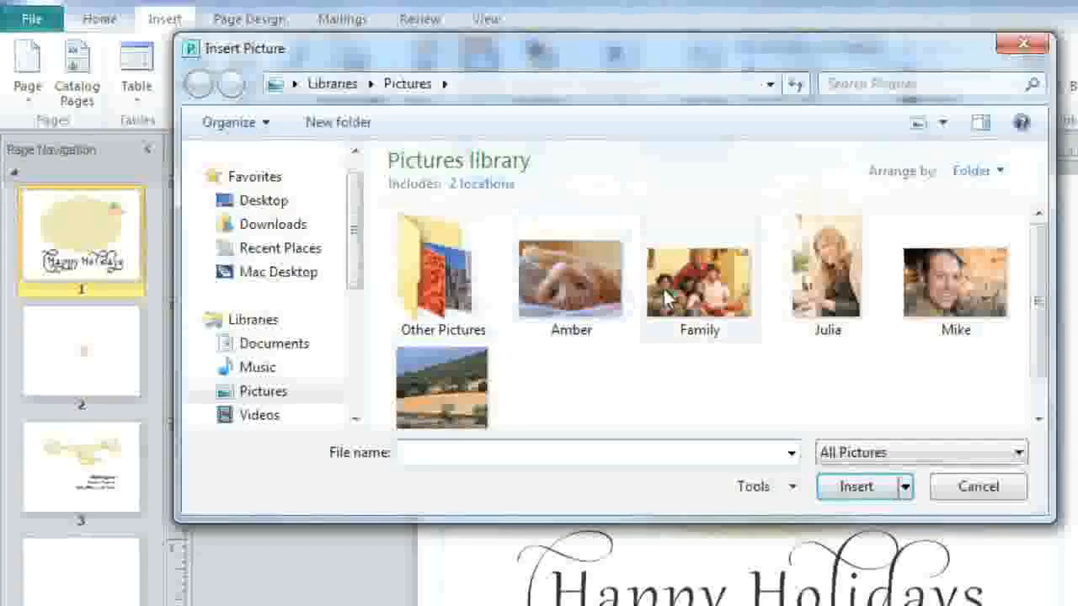
{"action": "left_click", "coordinate": [663, 286]}
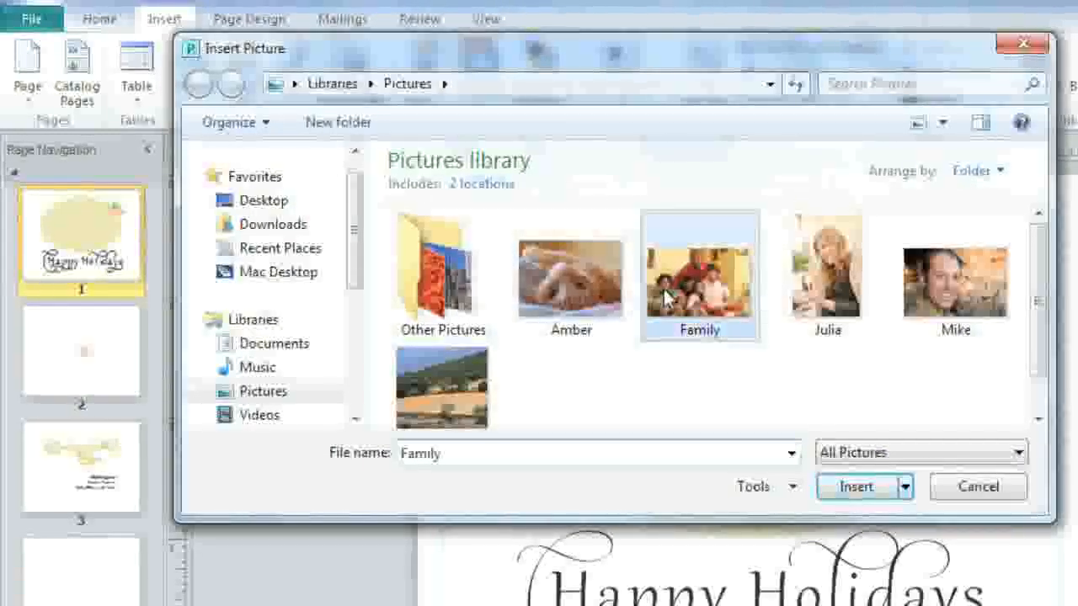
{"action": "left_click", "coordinate": [852, 487]}
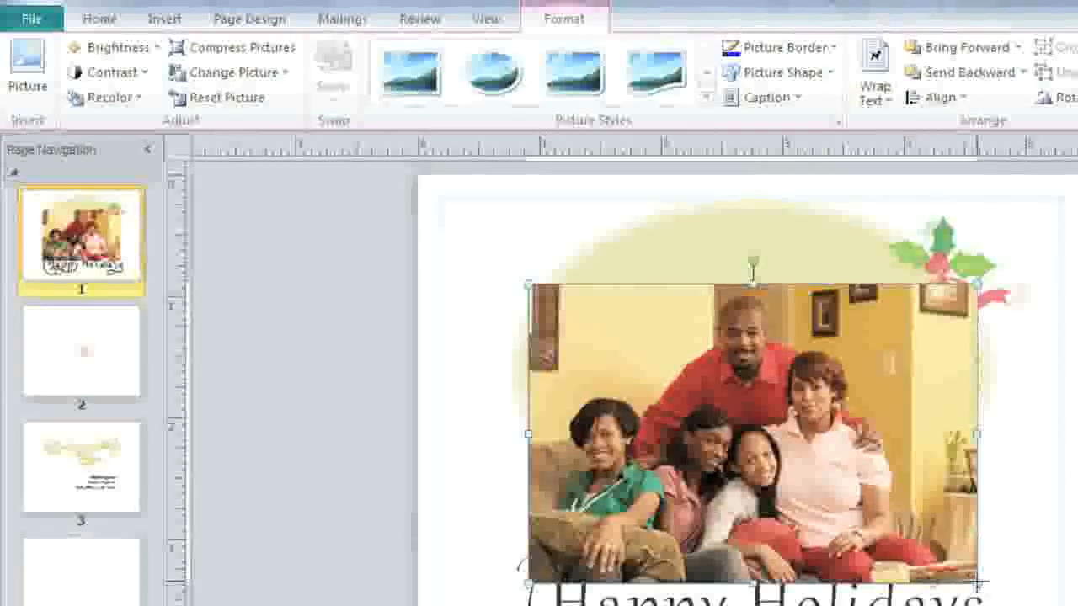
Step: Shrink and center the family picture over the tan oval and apply the oval picture style with a black double border
{"action": "left_click_drag", "start_coordinate": [968, 587], "coordinate": [918, 543]}
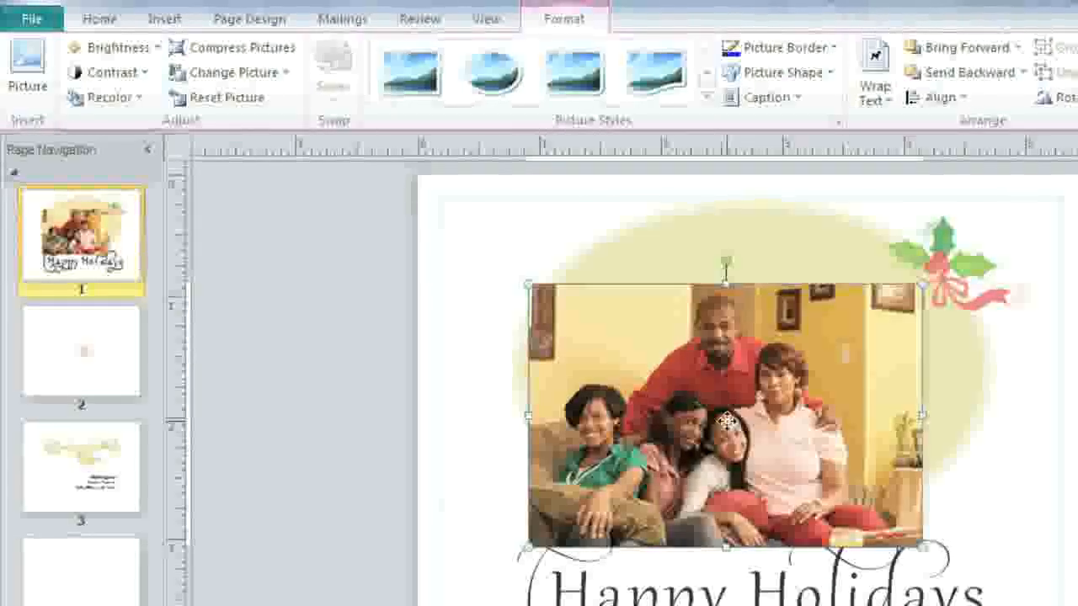
{"action": "left_click_drag", "start_coordinate": [781, 455], "coordinate": [758, 372]}
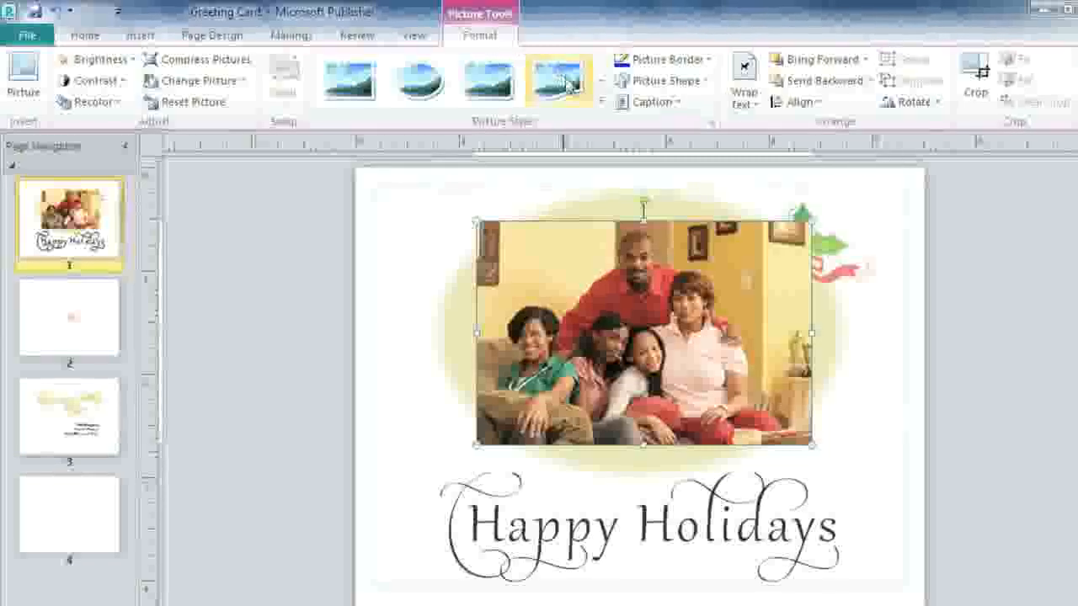
{"action": "left_click", "coordinate": [603, 104]}
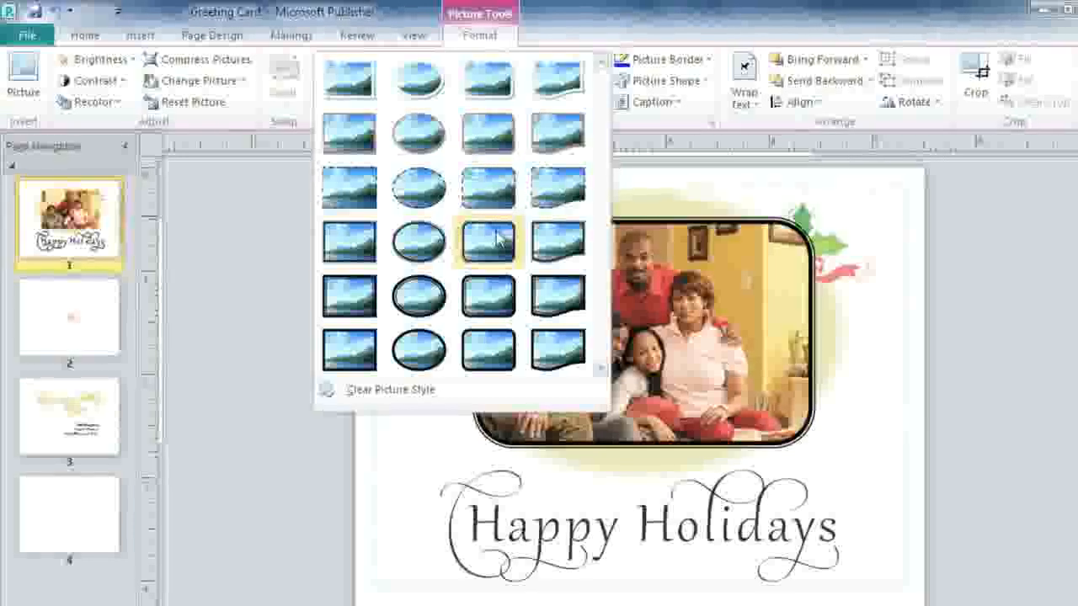
{"action": "left_click", "coordinate": [438, 240]}
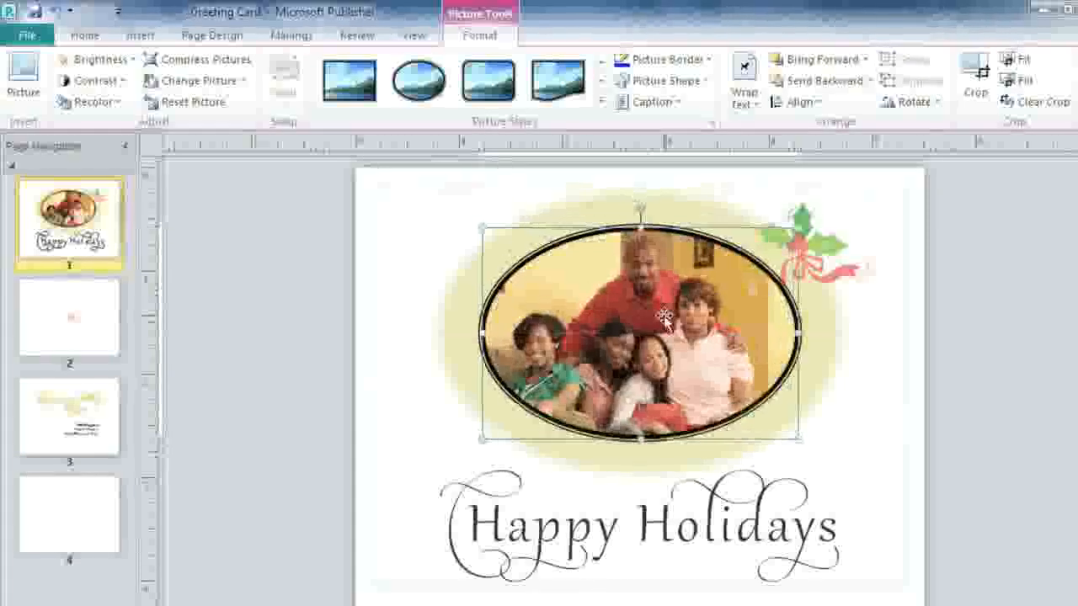
Step: Add a caption below the family picture in the first Simple style, with the centered text "Fall 2011"
{"action": "left_click", "coordinate": [681, 102]}
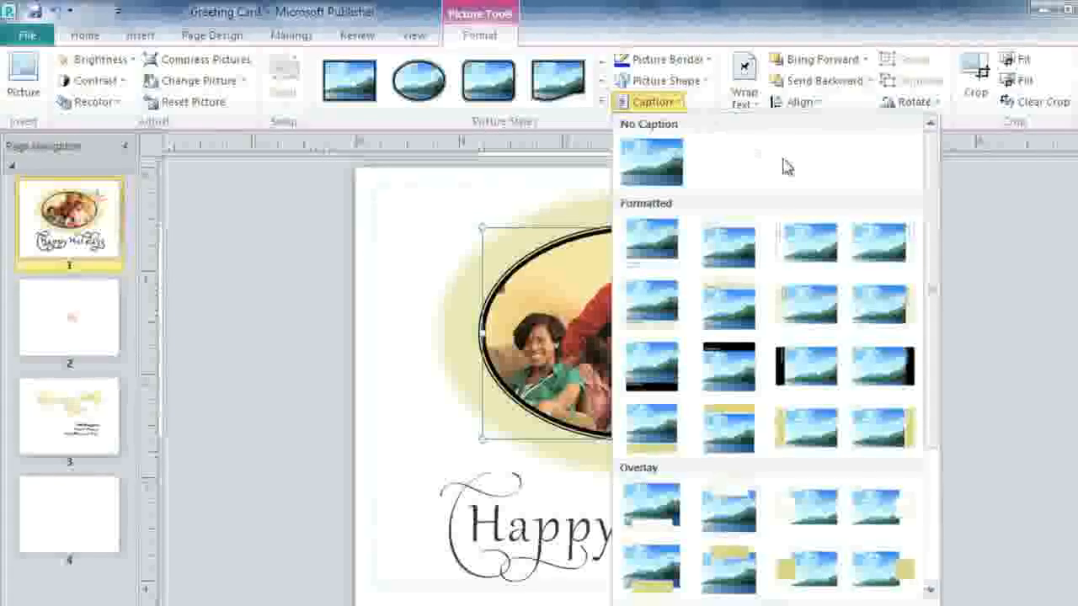
{"action": "left_click_drag", "start_coordinate": [931, 168], "coordinate": [932, 312]}
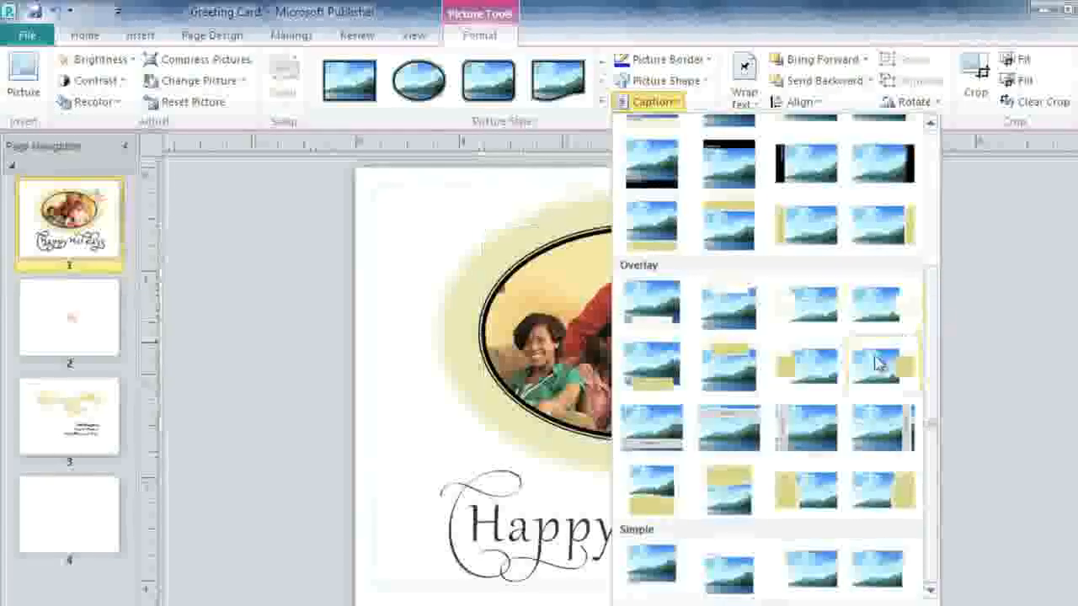
{"action": "left_click", "coordinate": [666, 568]}
{"action": "left_click", "coordinate": [536, 459]}
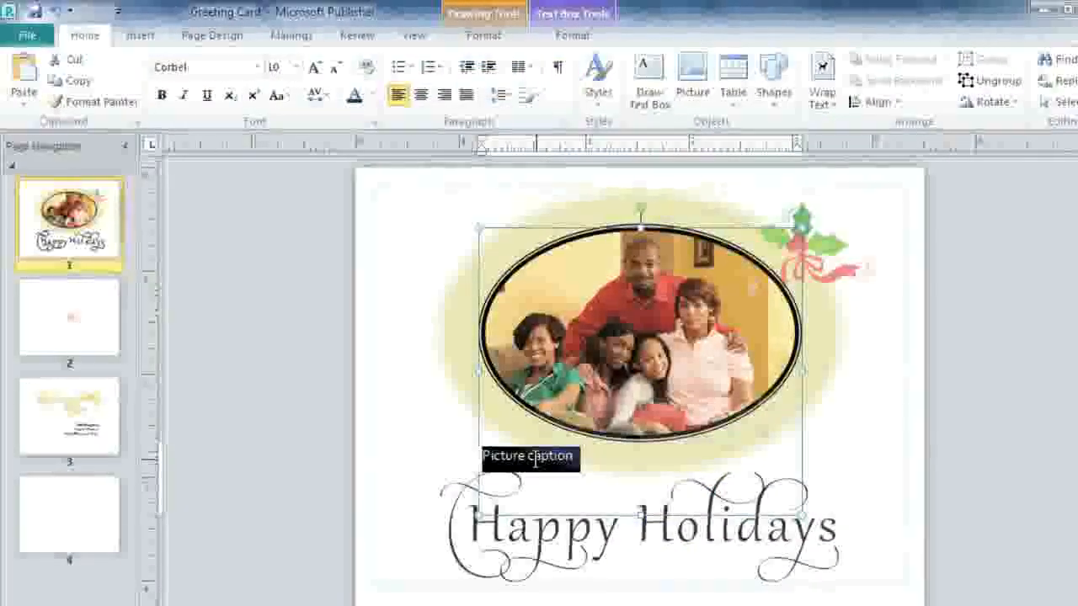
{"action": "left_click", "coordinate": [421, 99]}
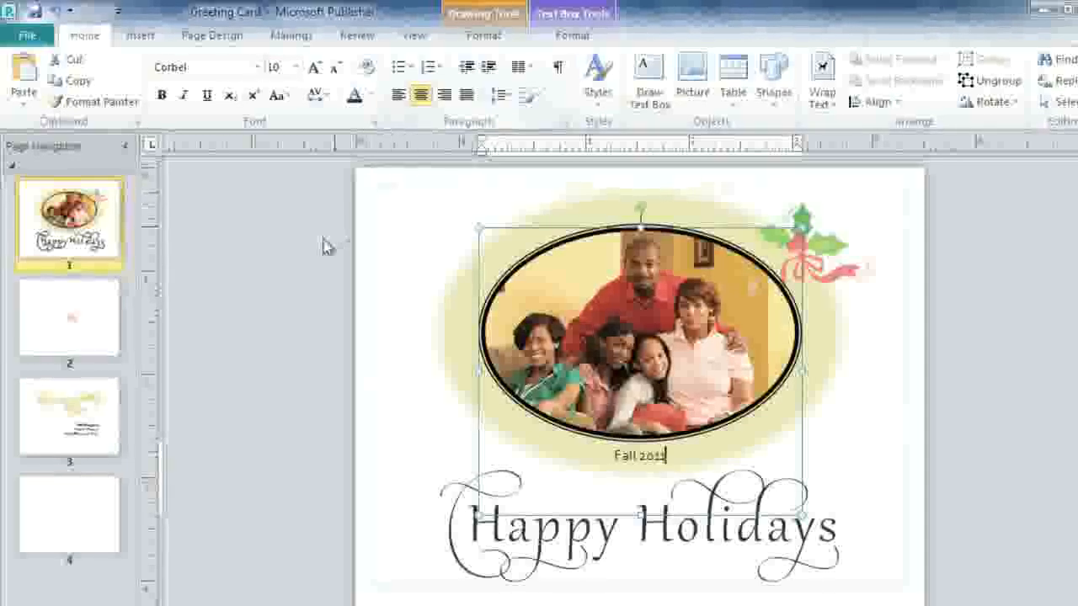
Step: Go to page 3 of the greeting card and search the clip art for "holly"
{"action": "left_click", "coordinate": [76, 399]}
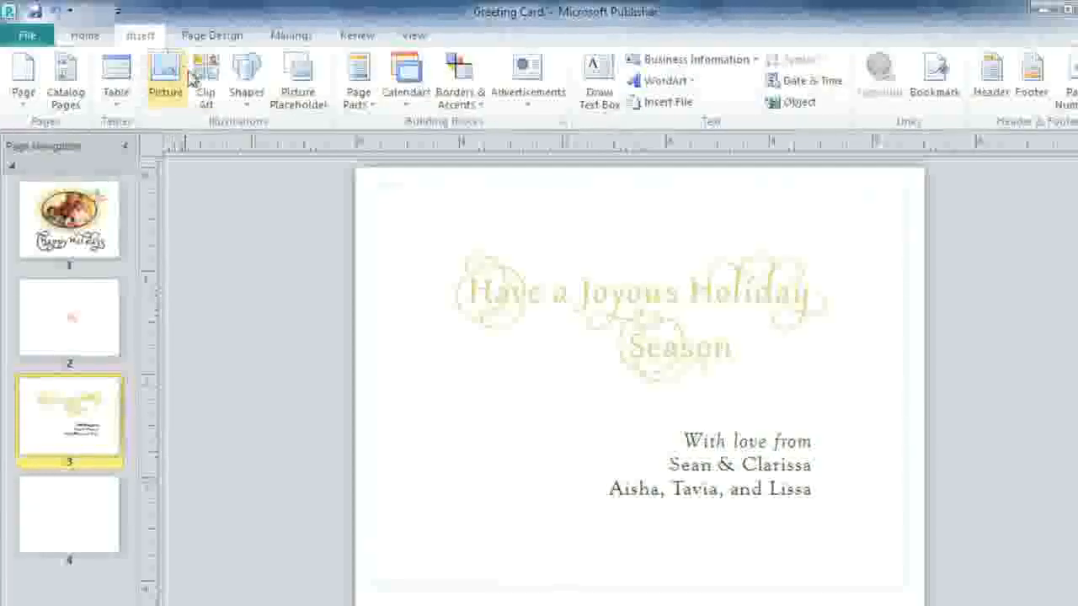
{"action": "left_click", "coordinate": [213, 99]}
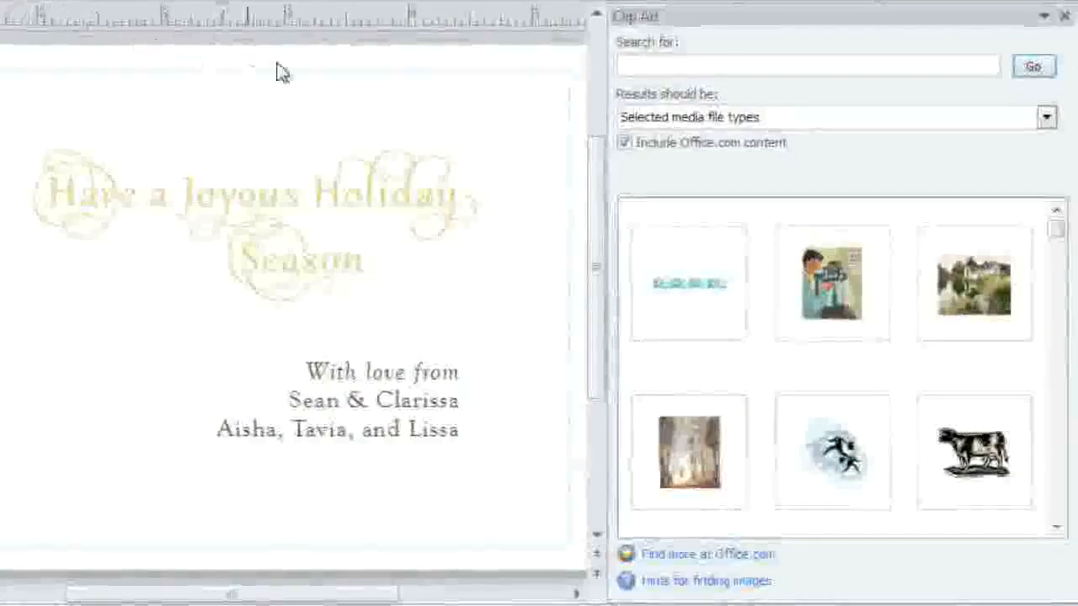
{"action": "left_click", "coordinate": [642, 65]}
{"action": "type", "text": "h"}
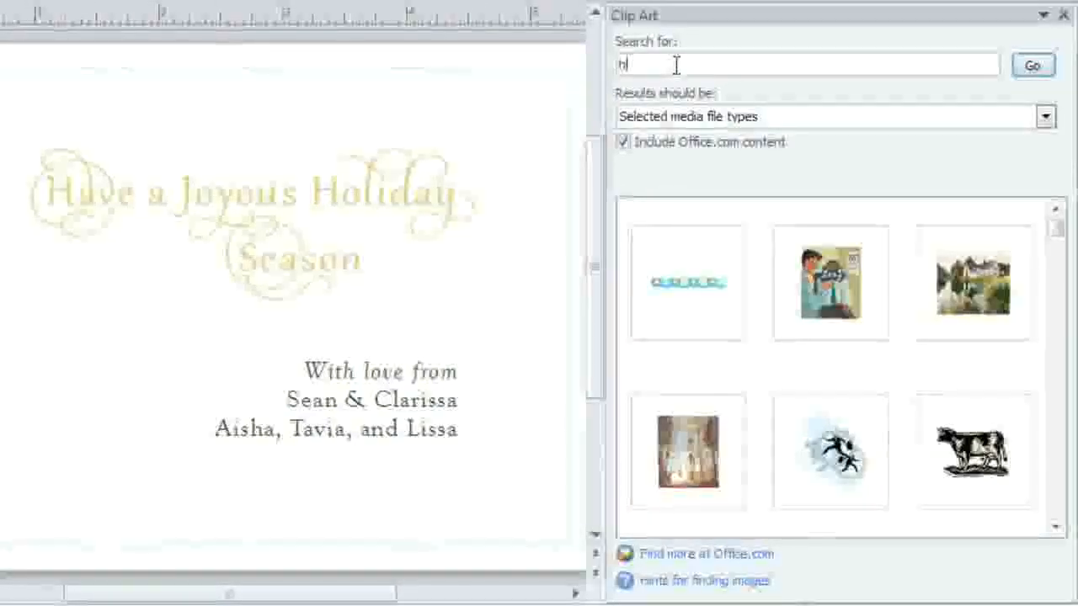
{"action": "type", "text": "olly"}
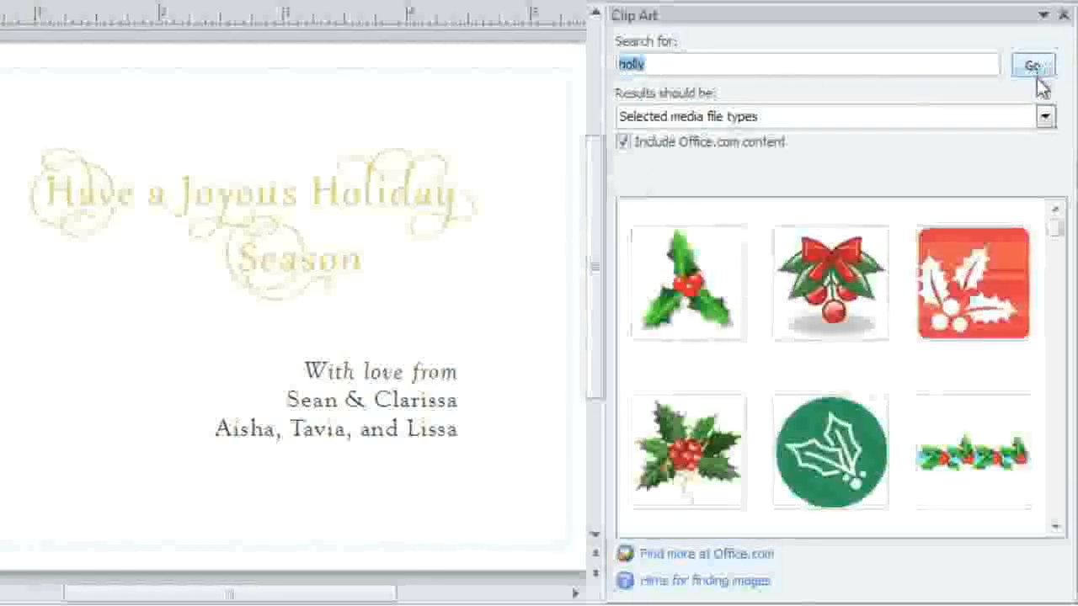
Step: Insert the green boughs of holly clip art with red berries on page 3 and close the clip art search
{"action": "scroll", "coordinate": [1059, 383], "scroll_direction": "down", "scroll_amount": 10}
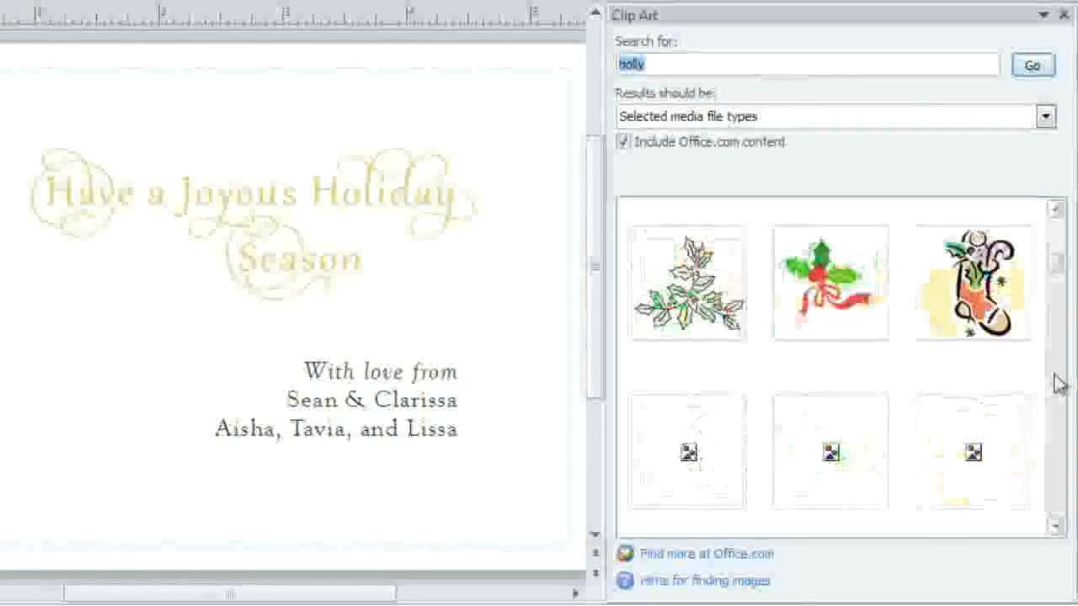
{"action": "mouse_move", "coordinate": [1022, 404]}
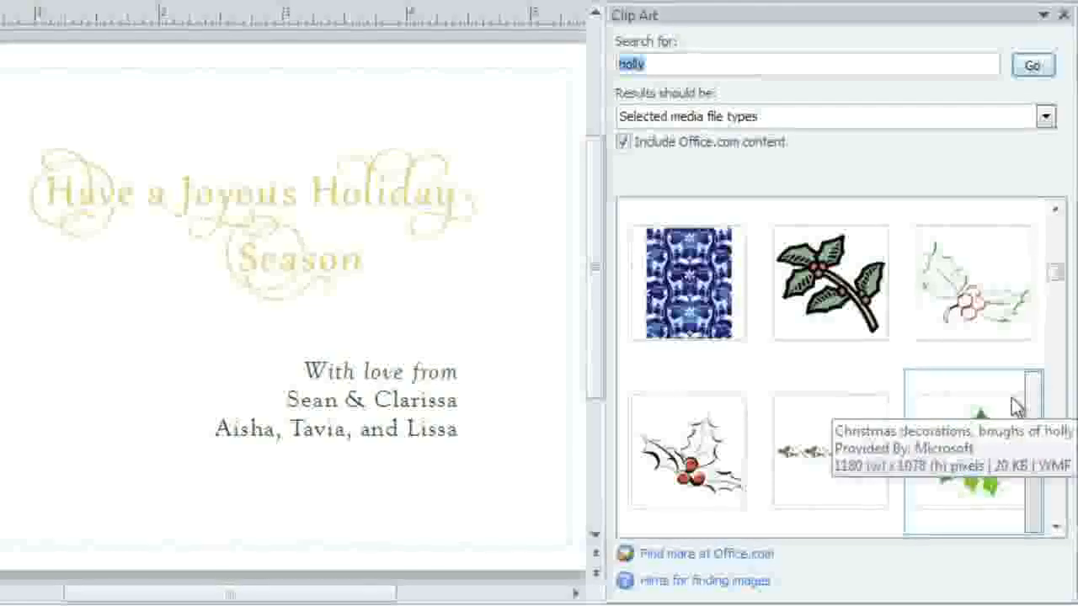
{"action": "left_click", "coordinate": [1016, 406]}
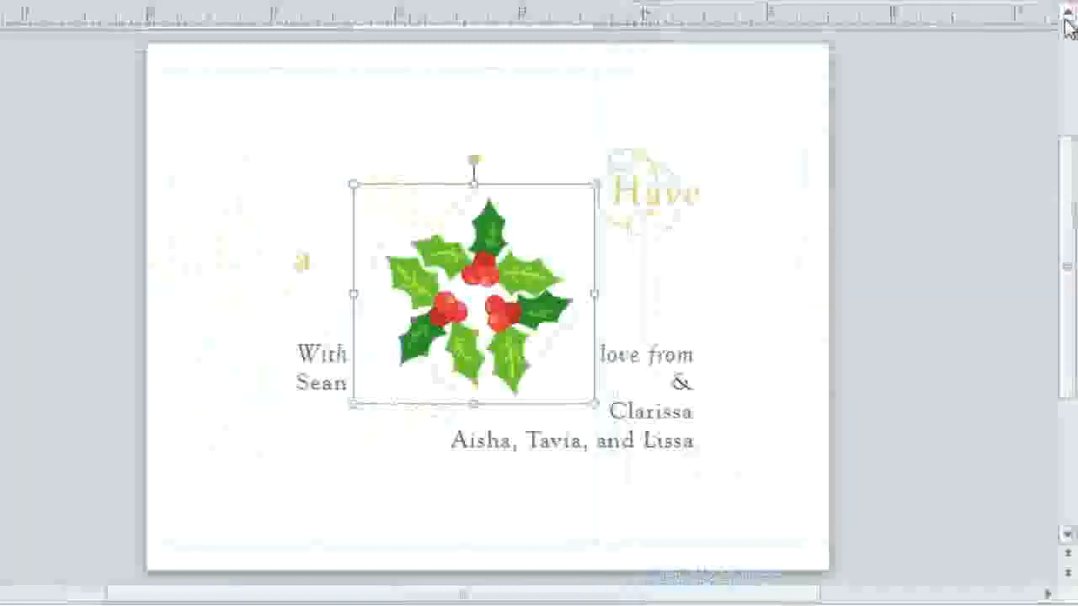
{"action": "left_click", "coordinate": [1065, 17]}
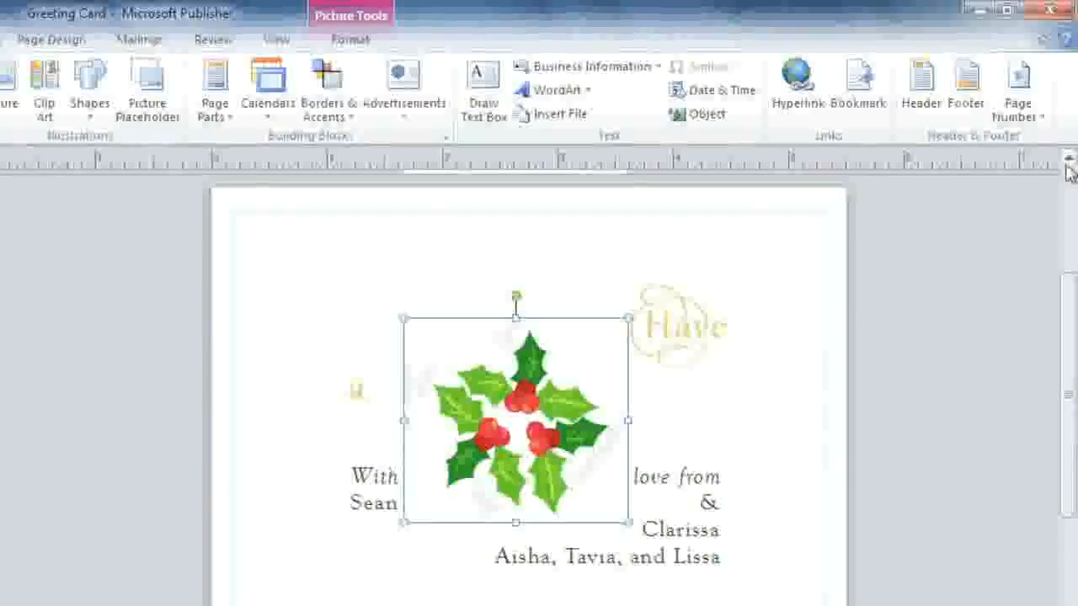
Step: Set the holly clip art's text wrapping to None and move it below the greeting, beside the signature text
{"action": "left_click", "coordinate": [375, 39]}
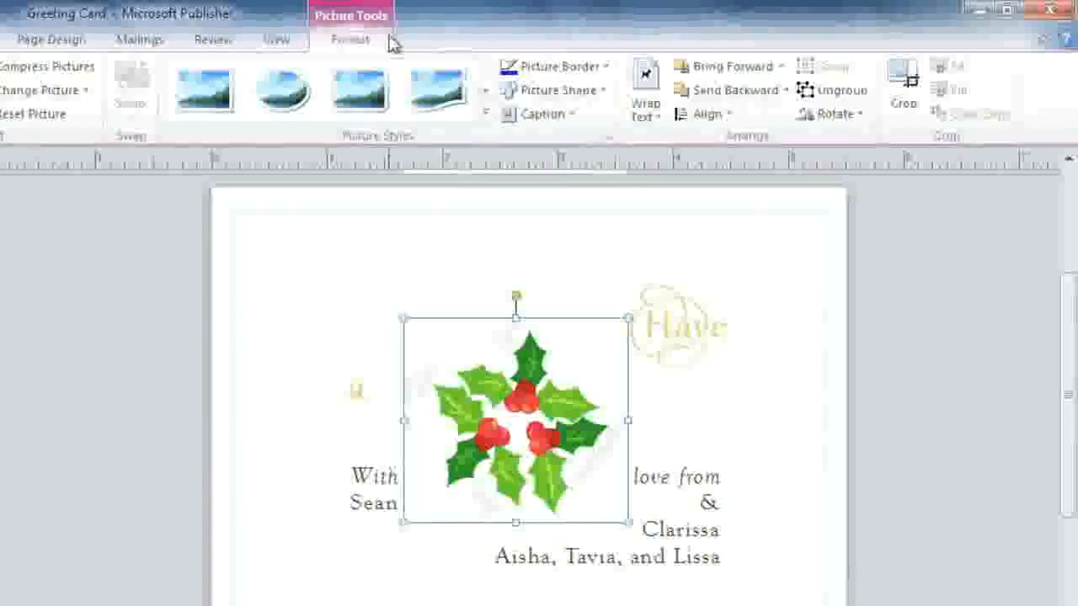
{"action": "left_click", "coordinate": [662, 118]}
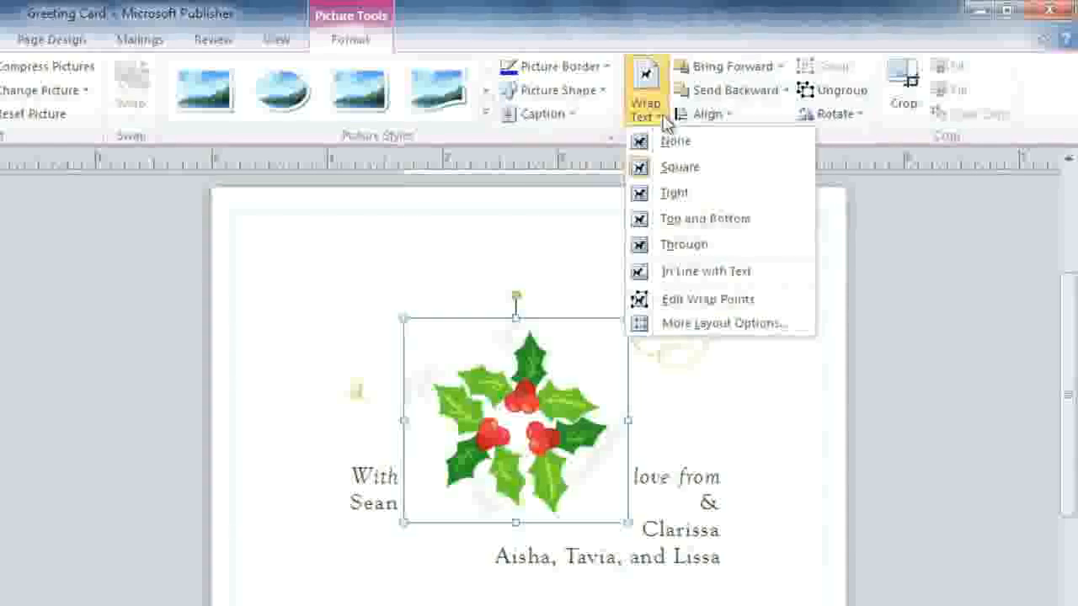
{"action": "left_click", "coordinate": [659, 144]}
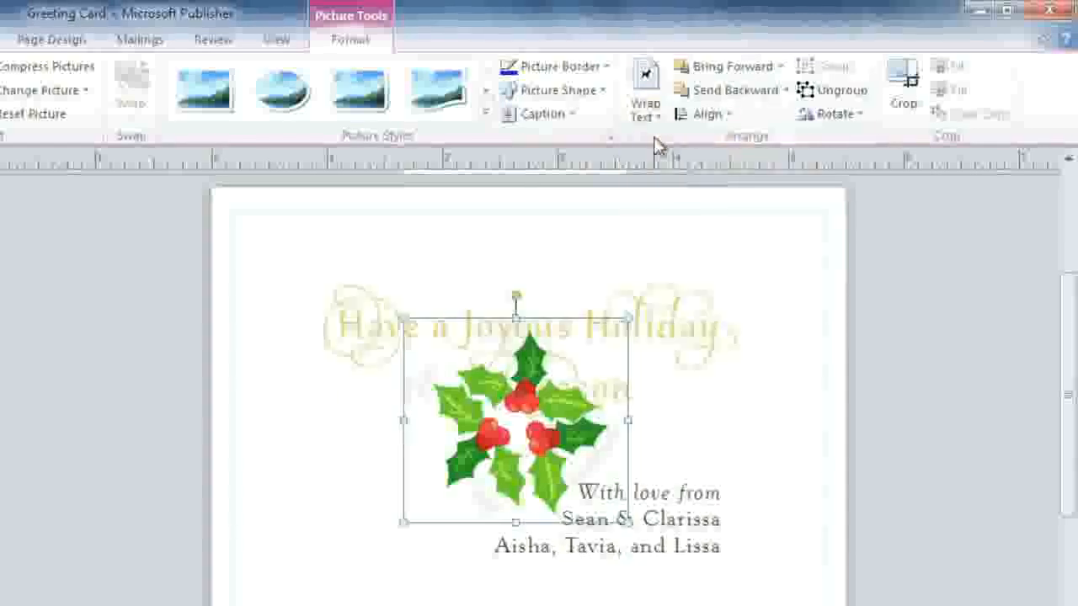
{"action": "left_click_drag", "start_coordinate": [520, 385], "coordinate": [412, 442]}
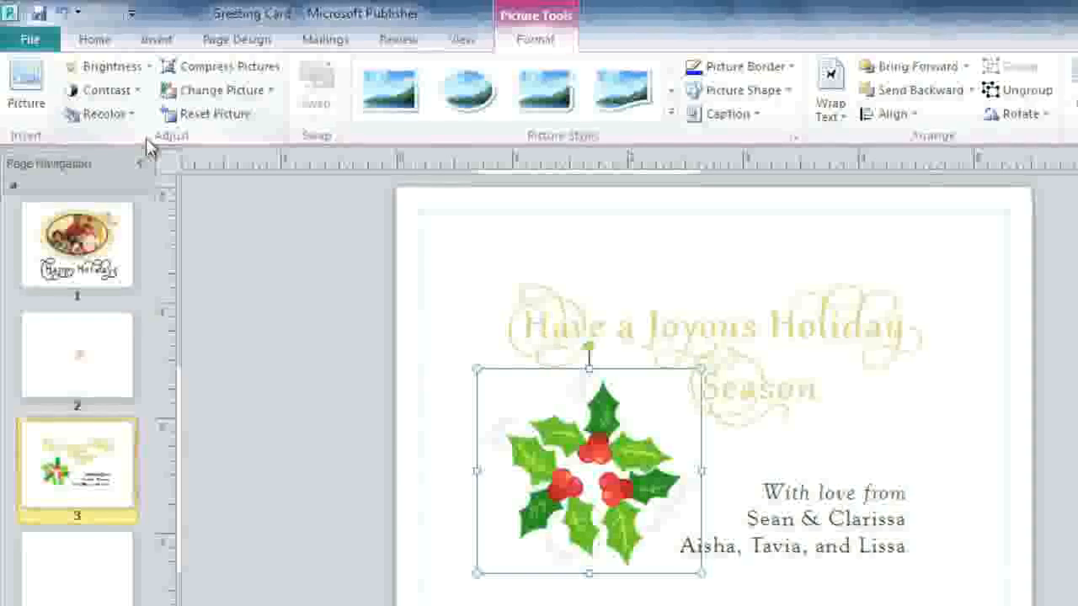
Step: Set the holly clip art's brightness to +10% and its contrast to -20%
{"action": "left_click", "coordinate": [148, 69]}
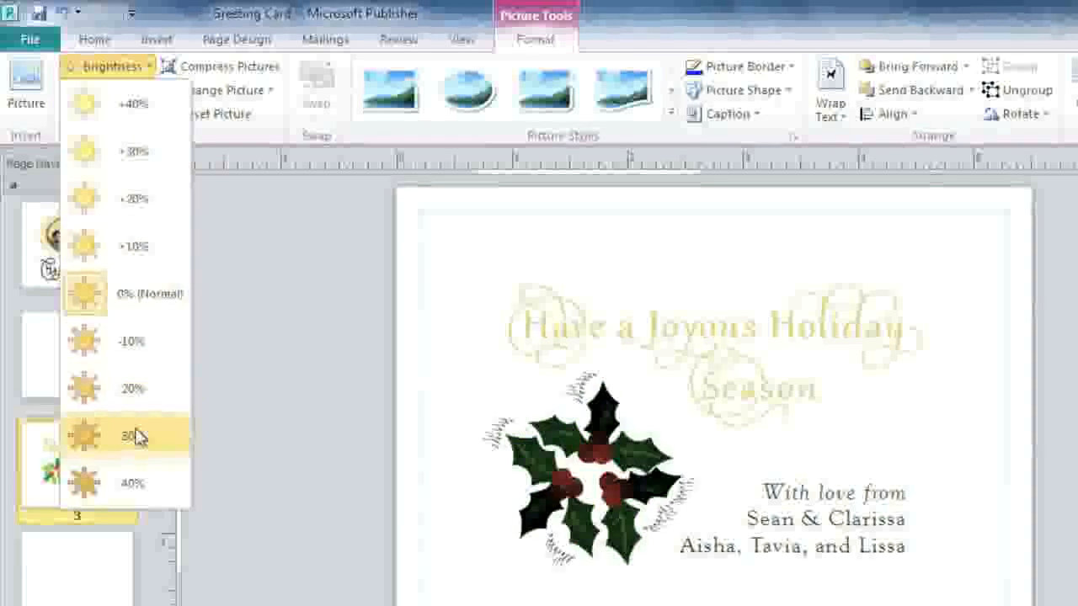
{"action": "left_click", "coordinate": [143, 266]}
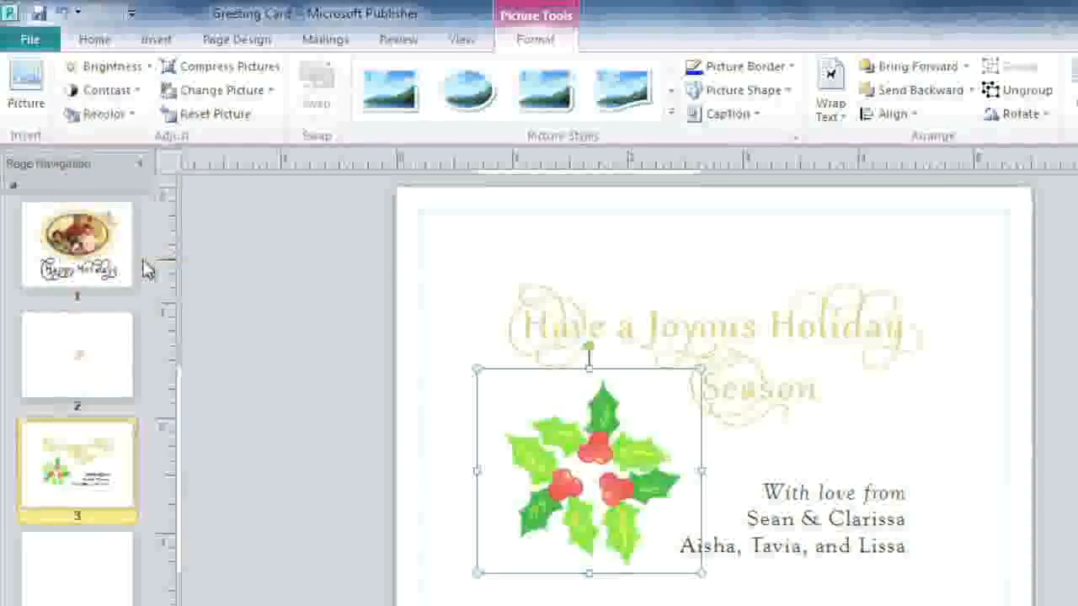
{"action": "left_click", "coordinate": [134, 90]}
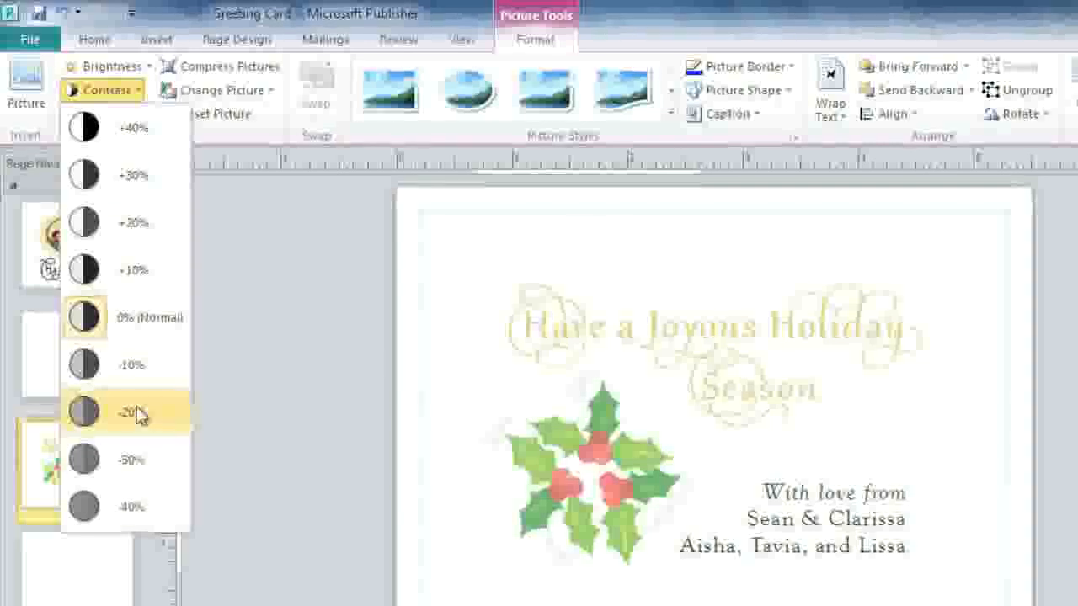
{"action": "left_click", "coordinate": [137, 415]}
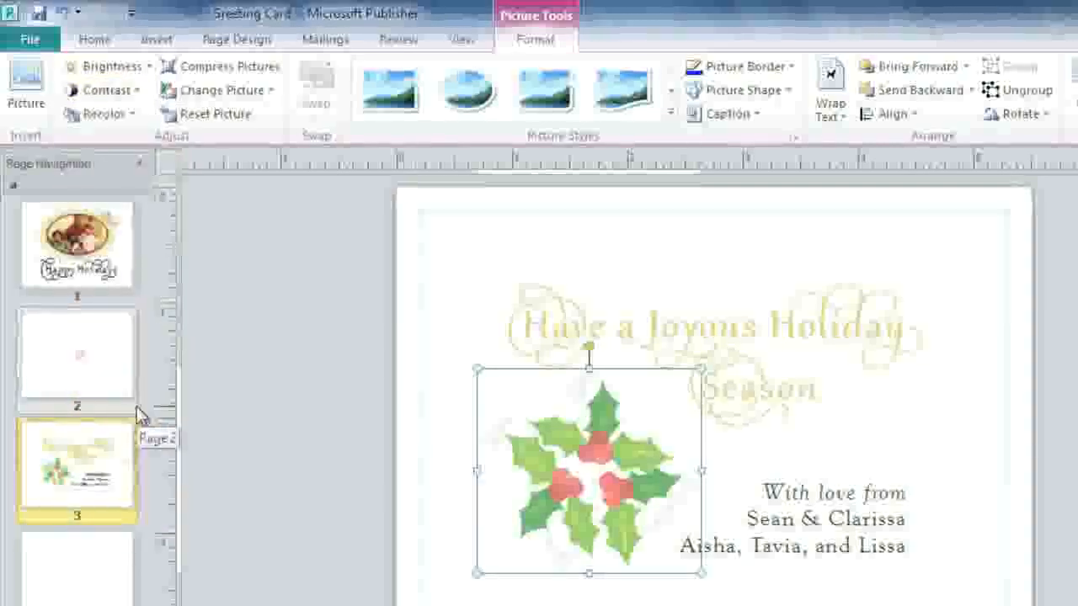
Step: Preview the recolor variations on the holly clip art and choose No Recolor
{"action": "left_click", "coordinate": [118, 115]}
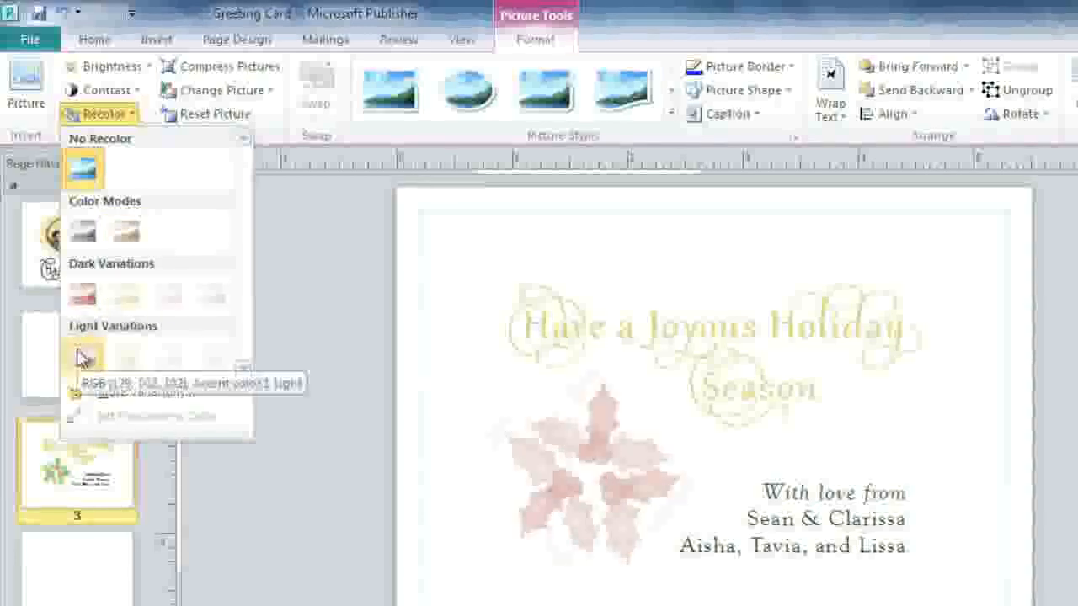
{"action": "left_click", "coordinate": [84, 177]}
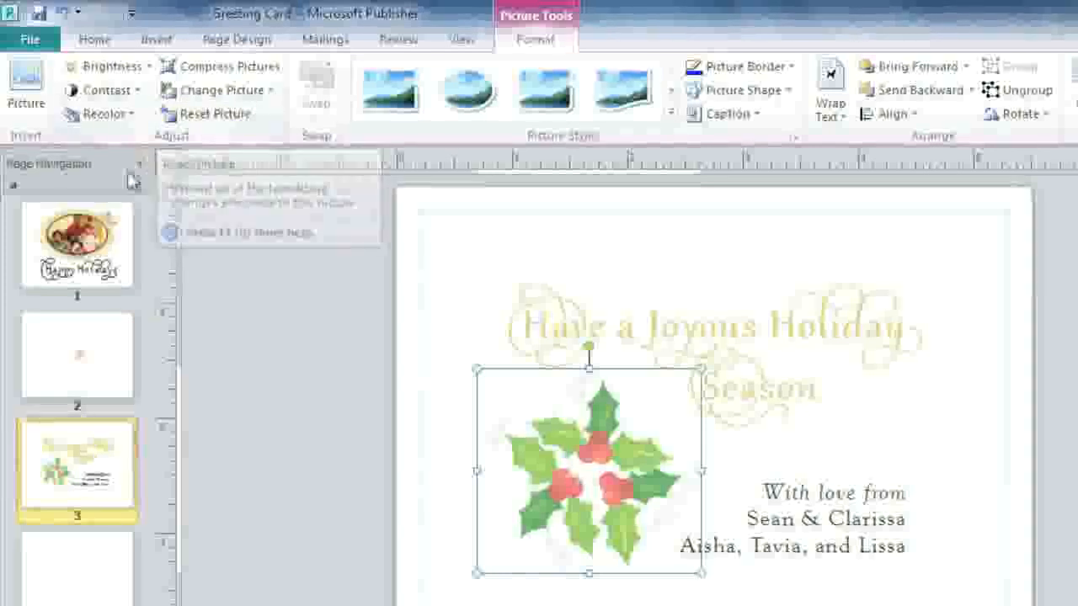
{"action": "left_click", "coordinate": [93, 243]}
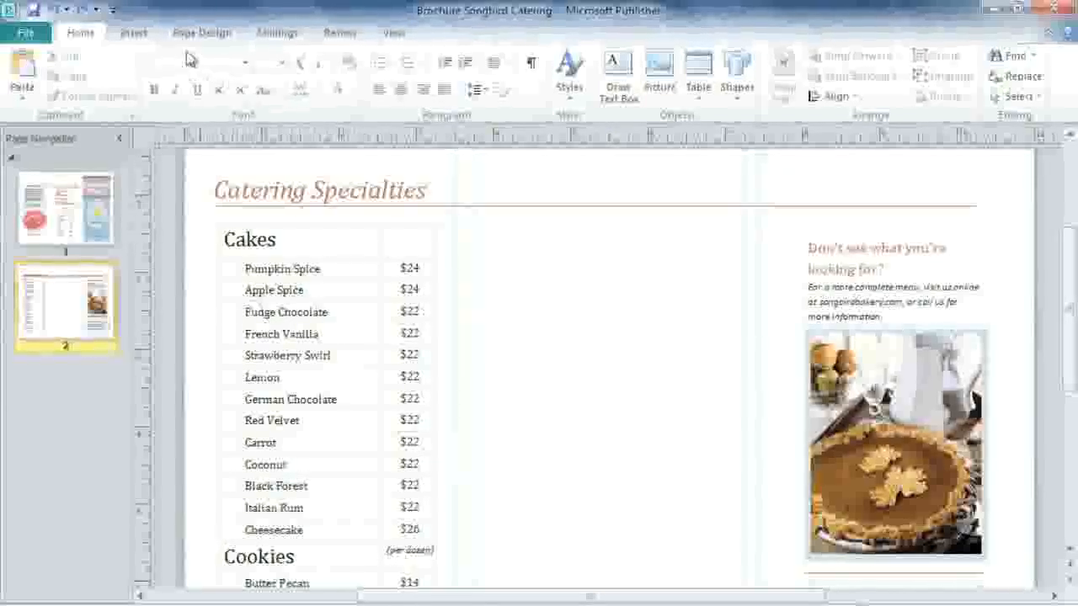
Step: Insert a three-column, seven-row table in the brochure's empty middle panel, raised level with the Cakes list and slightly shortened
{"action": "left_click", "coordinate": [133, 33]}
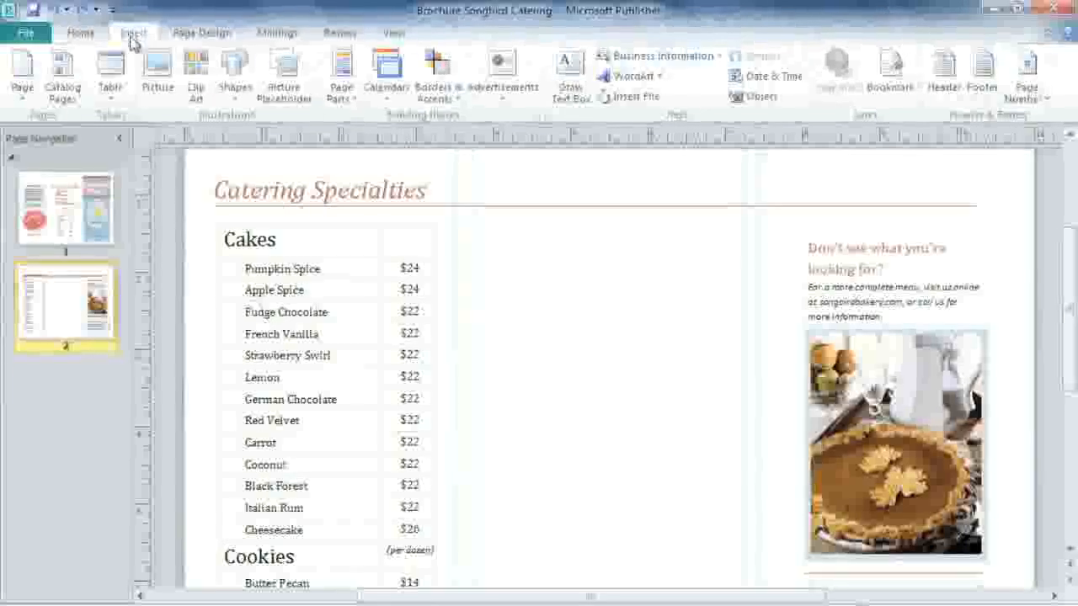
{"action": "left_click", "coordinate": [126, 99]}
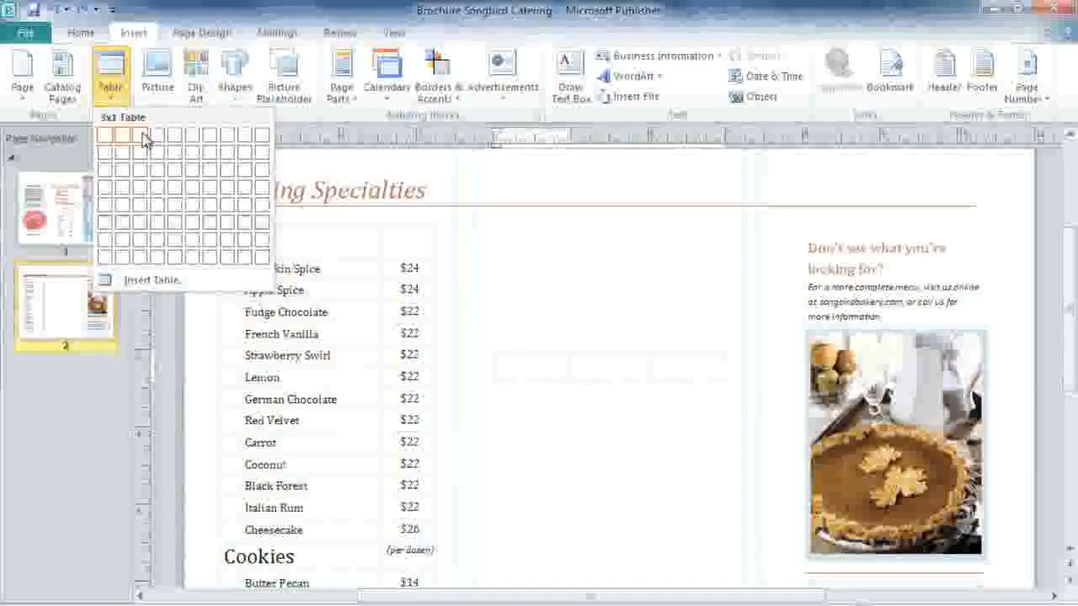
{"action": "left_click", "coordinate": [145, 246]}
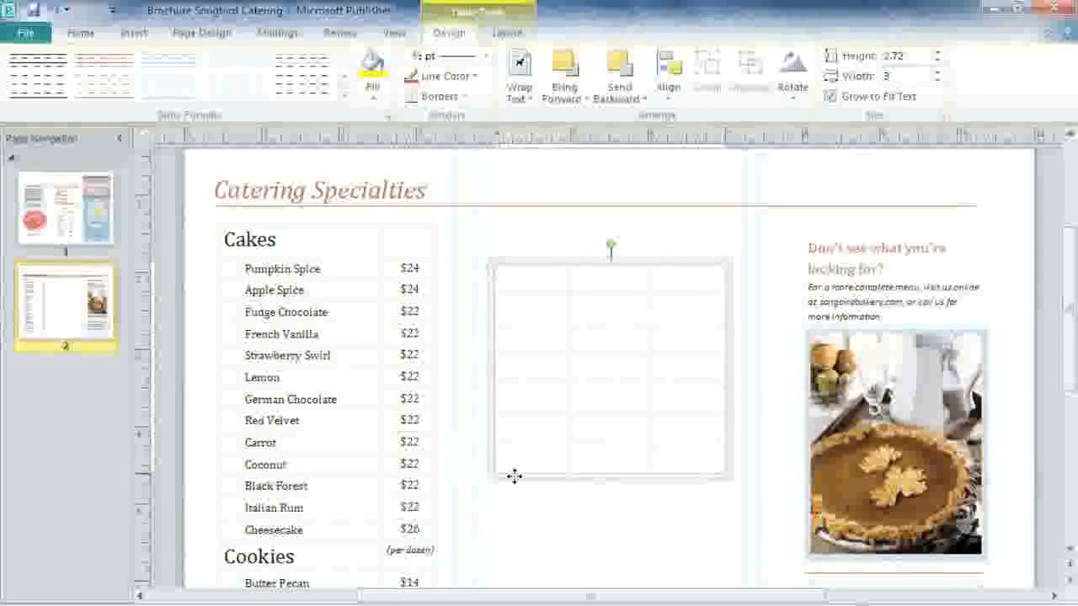
{"action": "left_click_drag", "start_coordinate": [514, 478], "coordinate": [514, 440]}
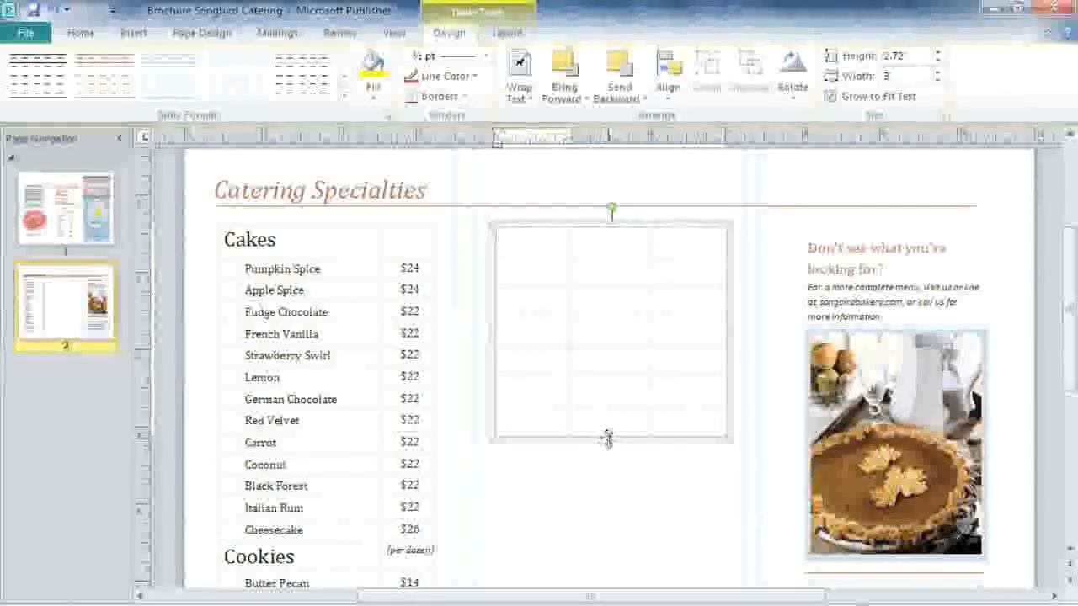
{"action": "left_click_drag", "start_coordinate": [608, 437], "coordinate": [610, 416]}
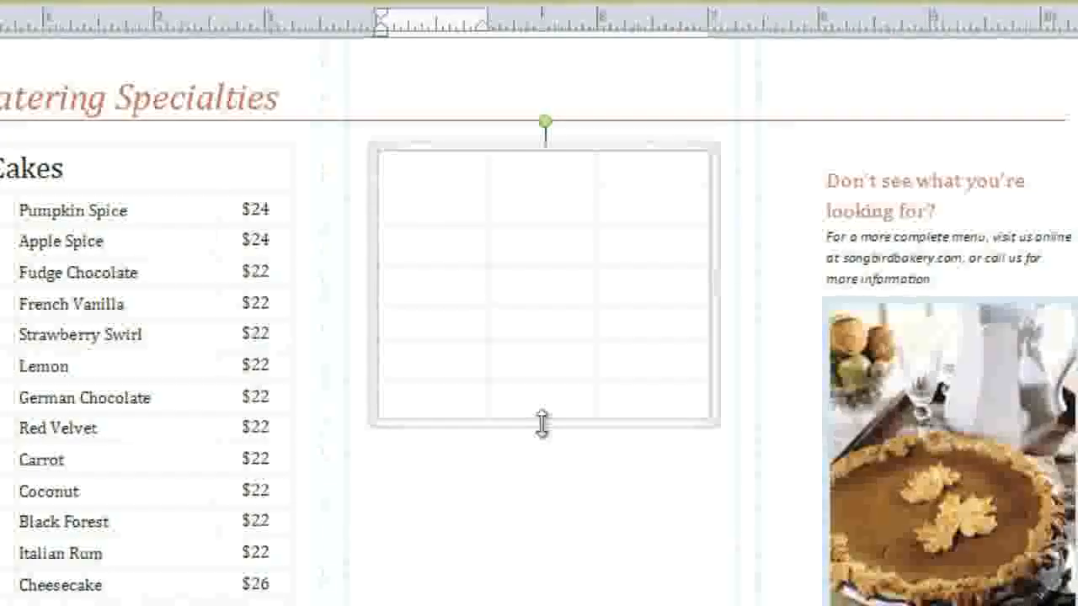
Step: Enter "Pies" in the table's first cell and Apple, Blueberry, Key Lime, Pecan and Pumpkin down the second column from row two
{"action": "type", "text": "ies"}
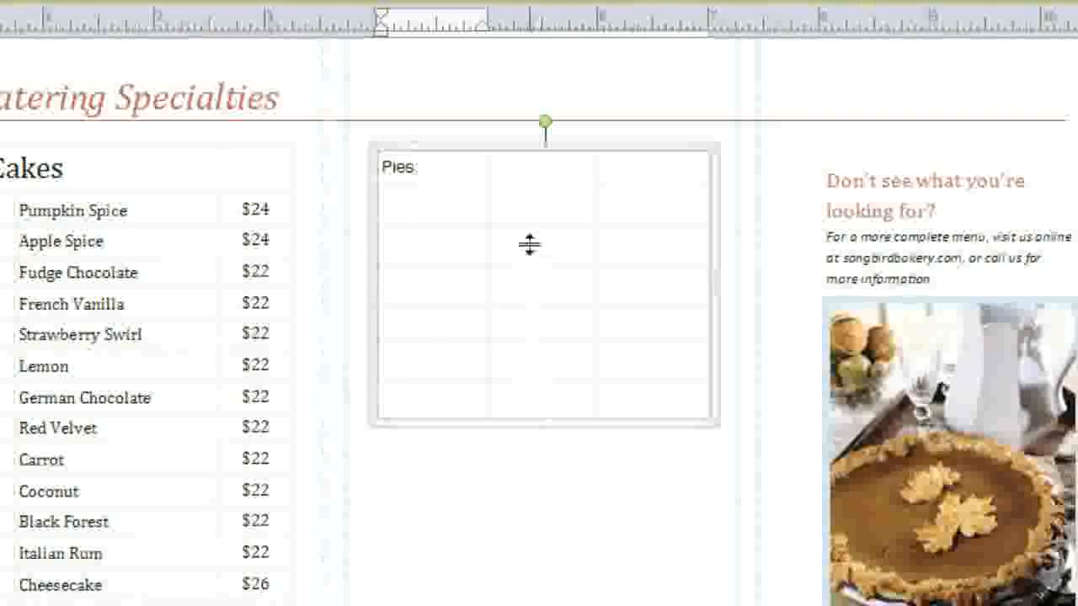
{"action": "left_click", "coordinate": [532, 212]}
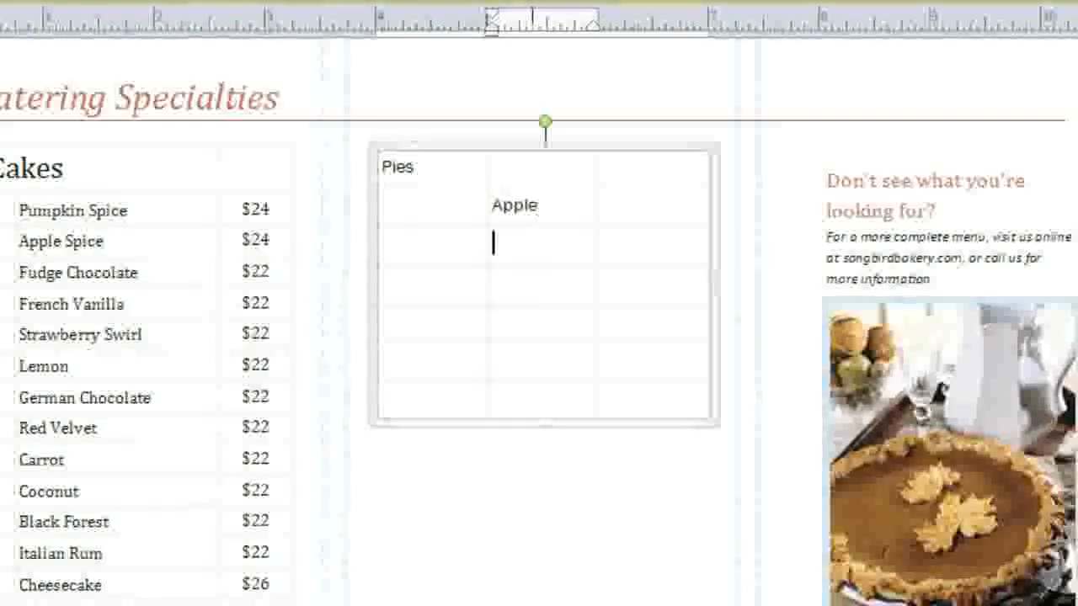
{"action": "type", "text": "Blueberry "}
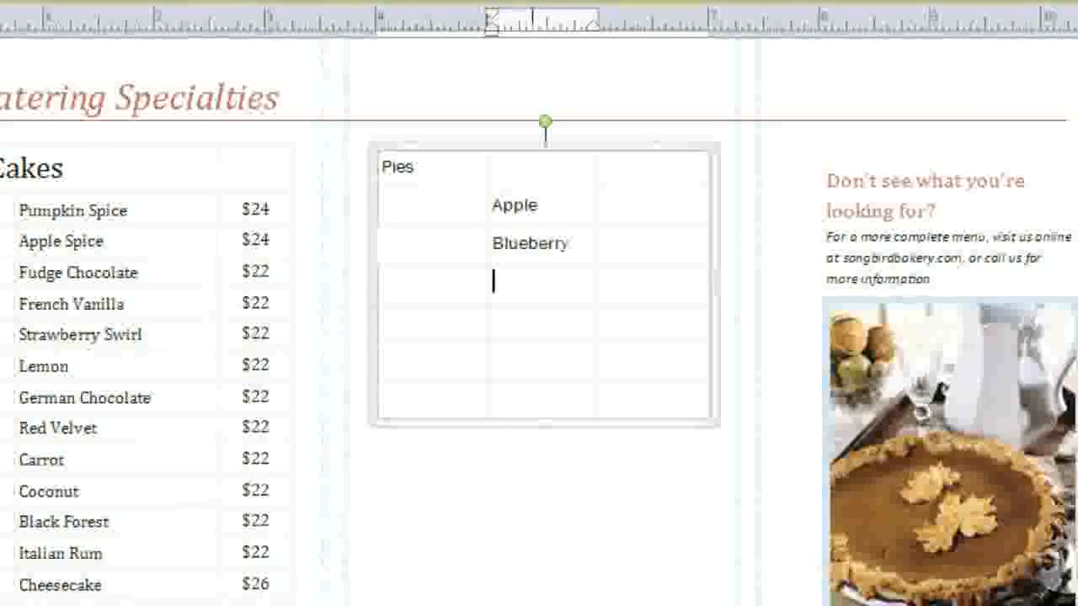
{"action": "type", "text": "Key Lime "}
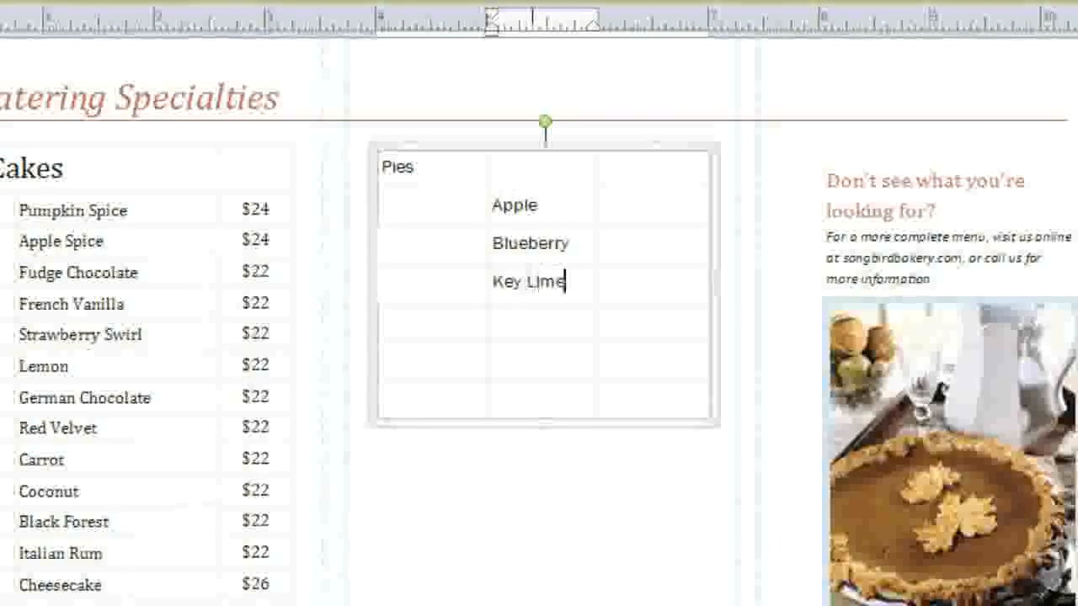
{"action": "type", "text": "Pecan "}
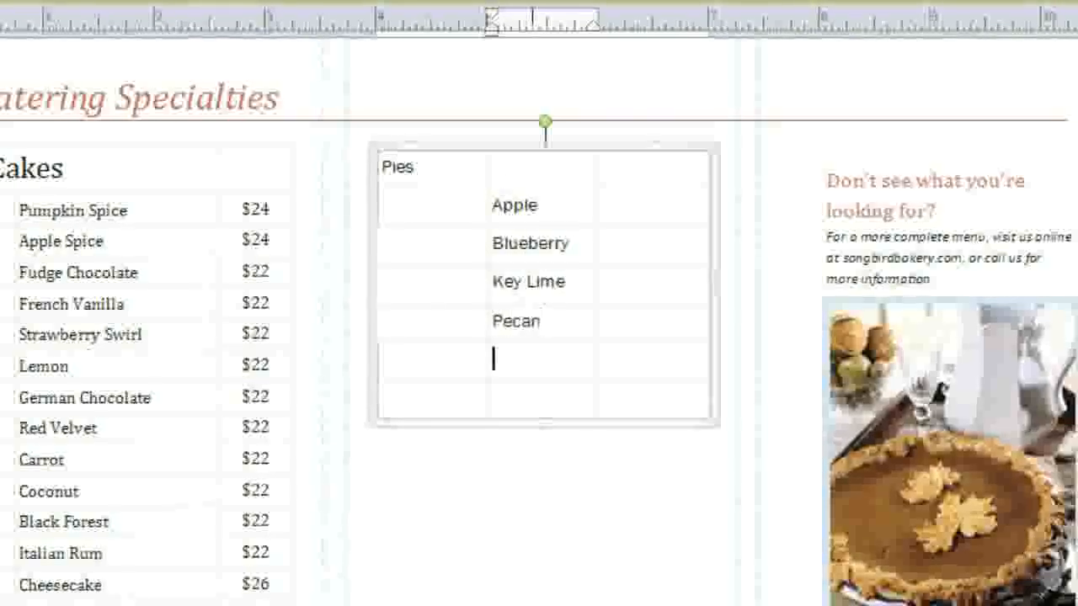
{"action": "type", "text": "Pumpkin"}
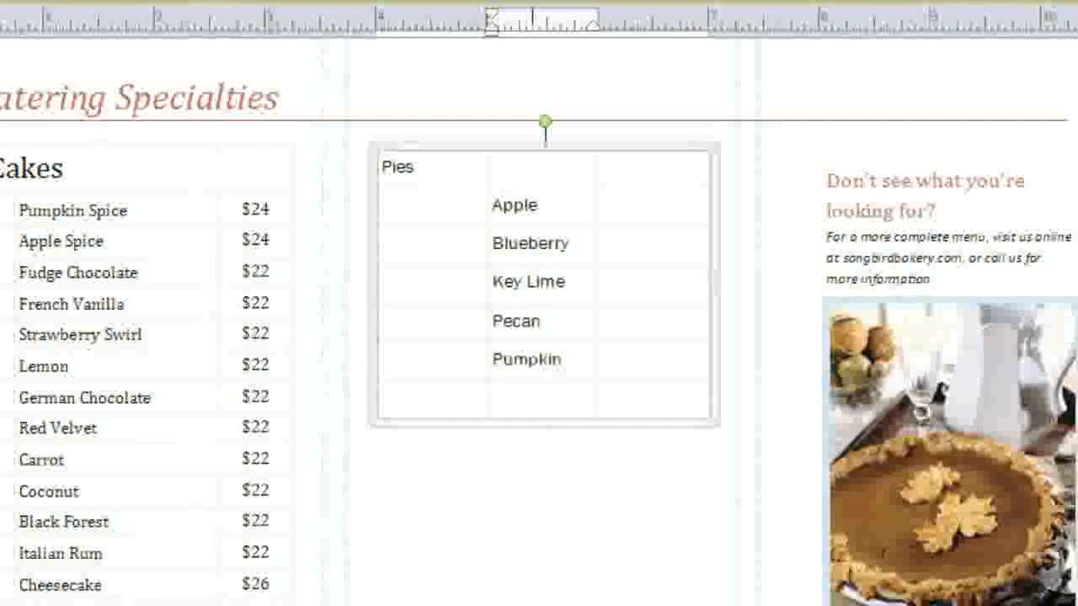
Step: Insert a row below Blueberry and enter "Chocolate" in its second column
{"action": "right_click", "coordinate": [581, 244]}
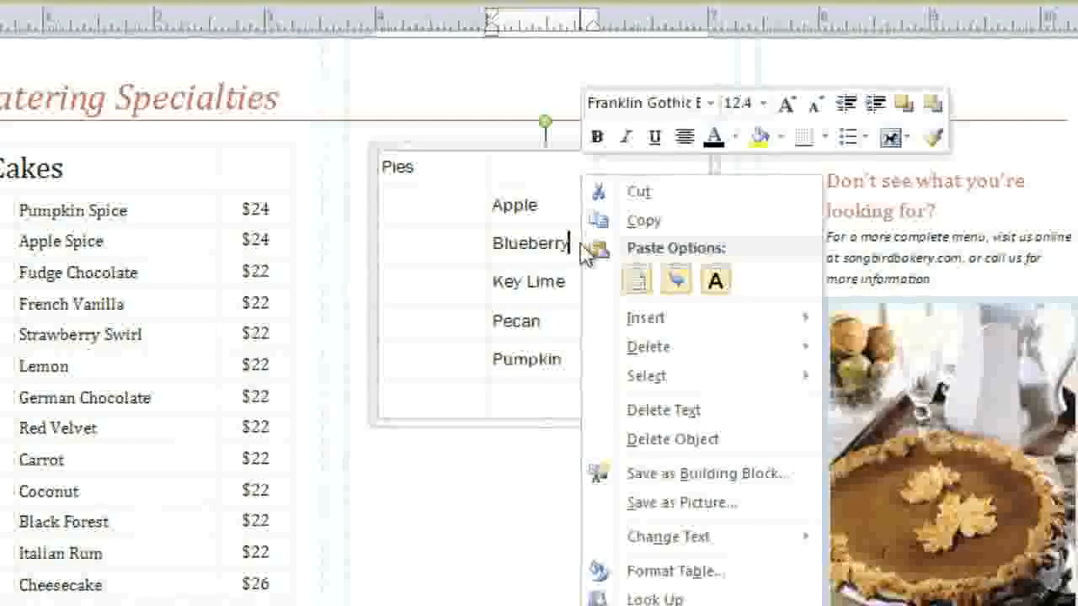
{"action": "mouse_move", "coordinate": [600, 325]}
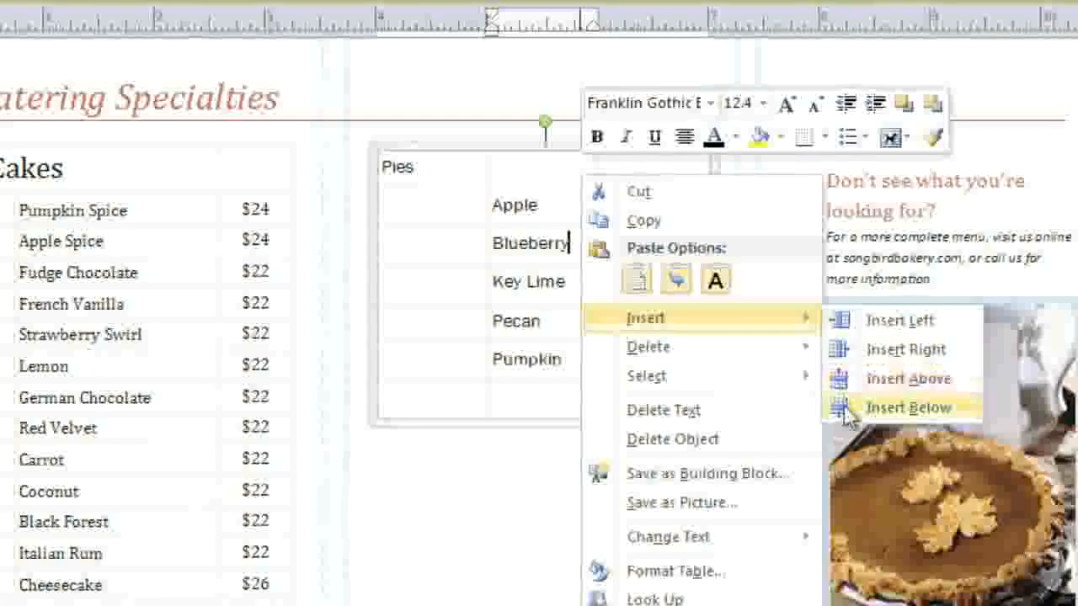
{"action": "left_click", "coordinate": [908, 407]}
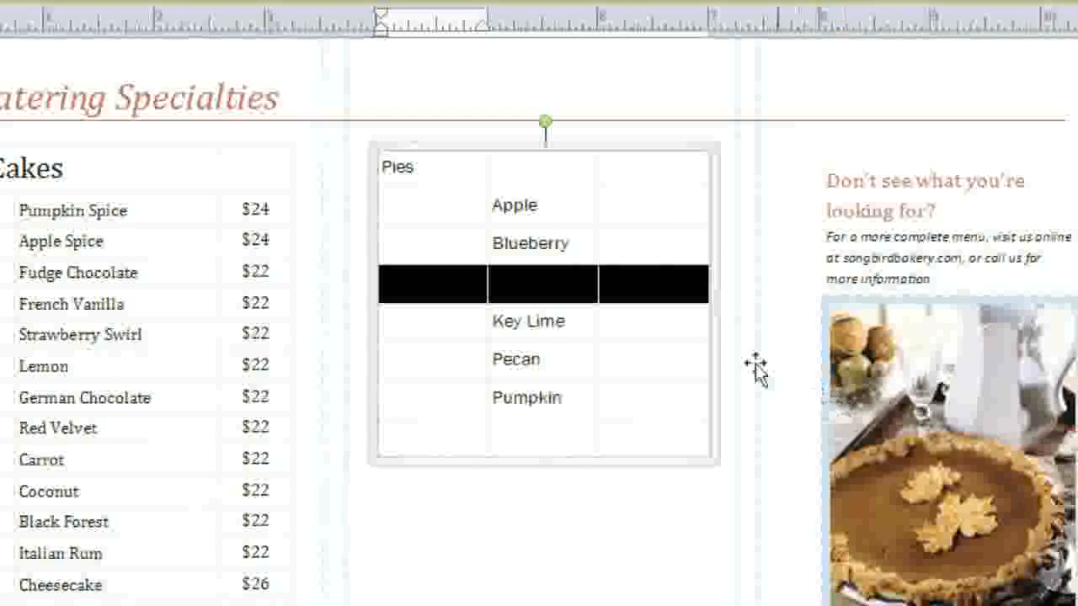
{"action": "left_click", "coordinate": [557, 284]}
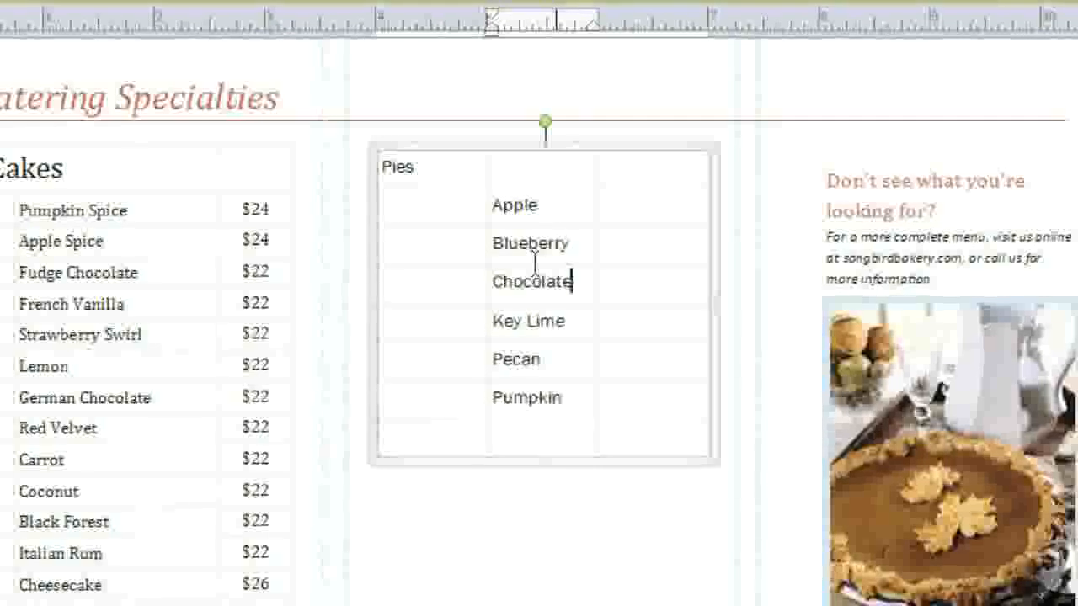
Step: Delete the empty last row of the pie table and slightly increase the height of the Pies heading row
{"action": "right_click", "coordinate": [534, 438]}
{"action": "mouse_move", "coordinate": [619, 82]}
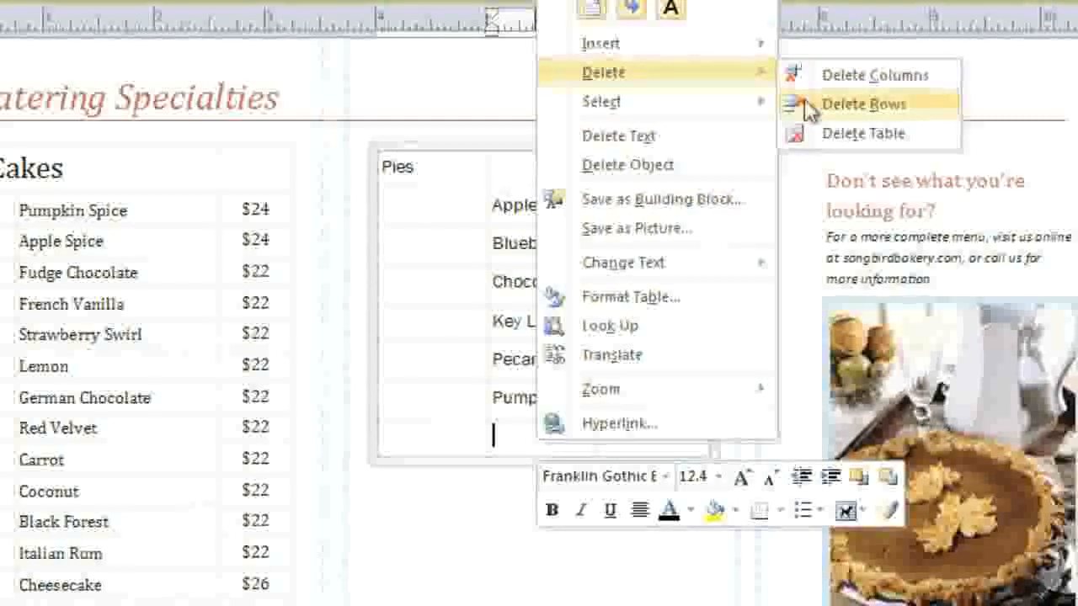
{"action": "left_click", "coordinate": [808, 105]}
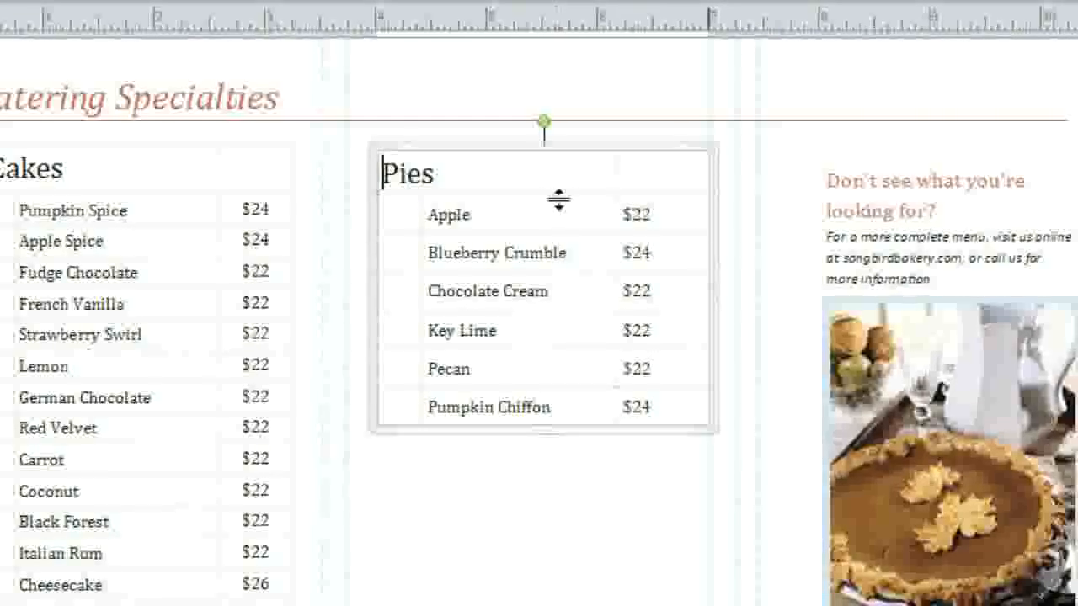
{"action": "left_click_drag", "start_coordinate": [558, 199], "coordinate": [556, 210]}
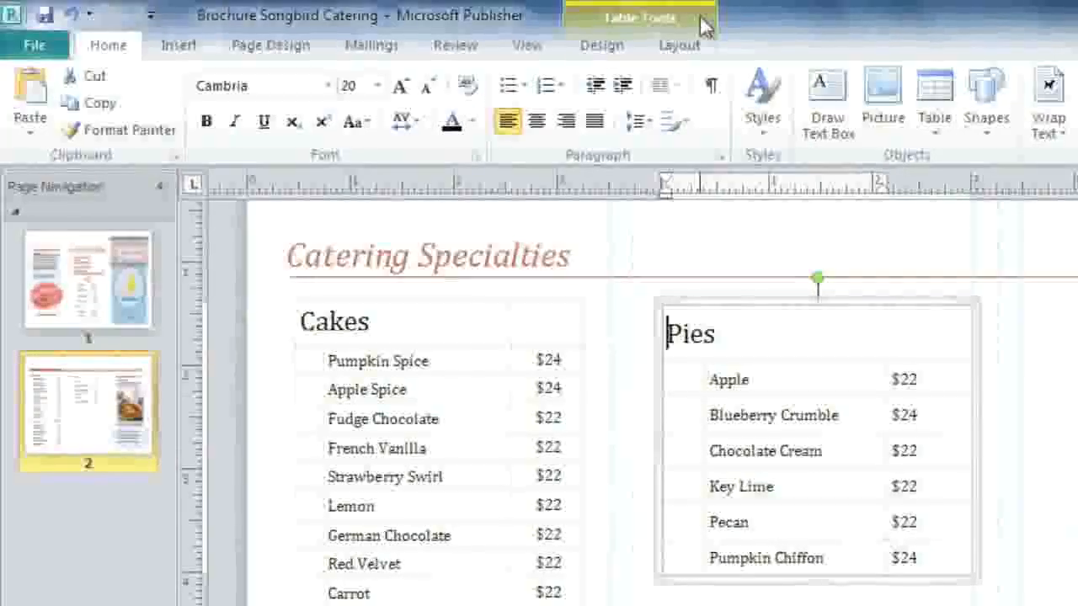
Step: Apply the blue table format with a solid header row and banded rows to the Pies table
{"action": "left_click", "coordinate": [602, 46]}
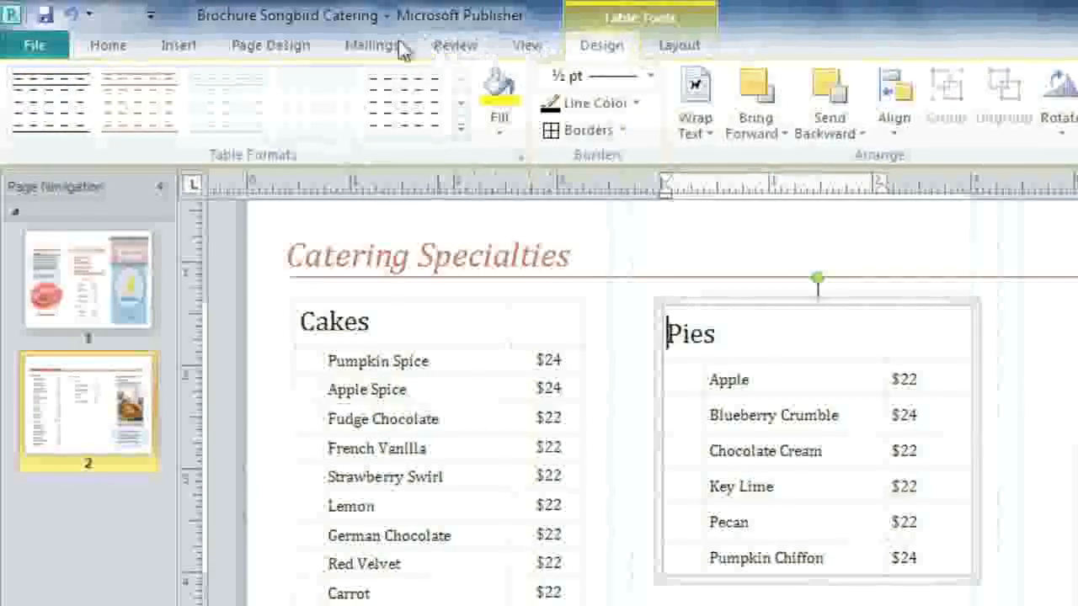
{"action": "left_click", "coordinate": [151, 95]}
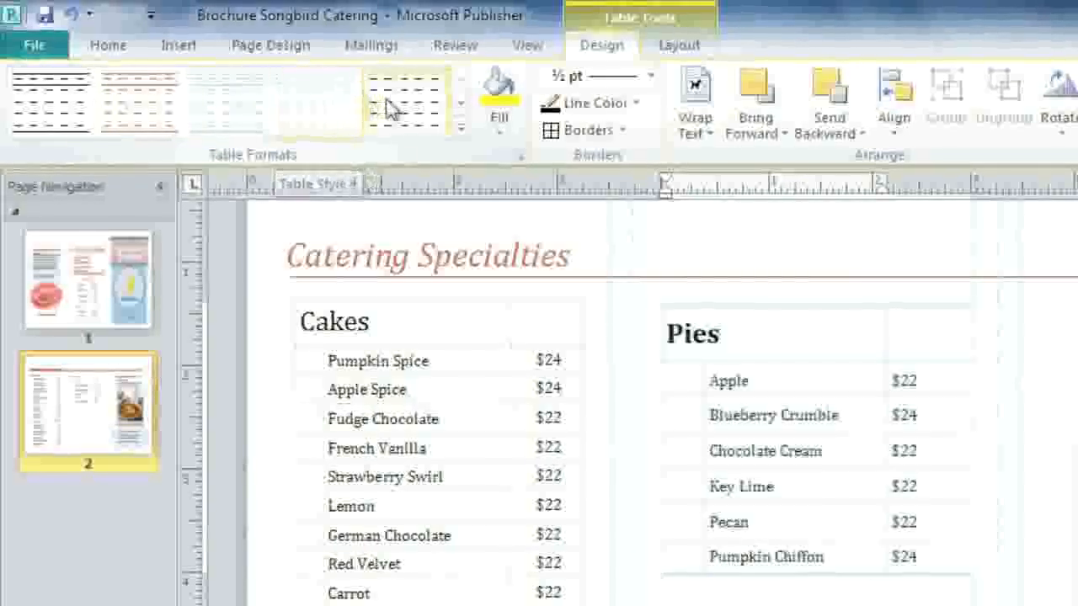
{"action": "left_click", "coordinate": [460, 133]}
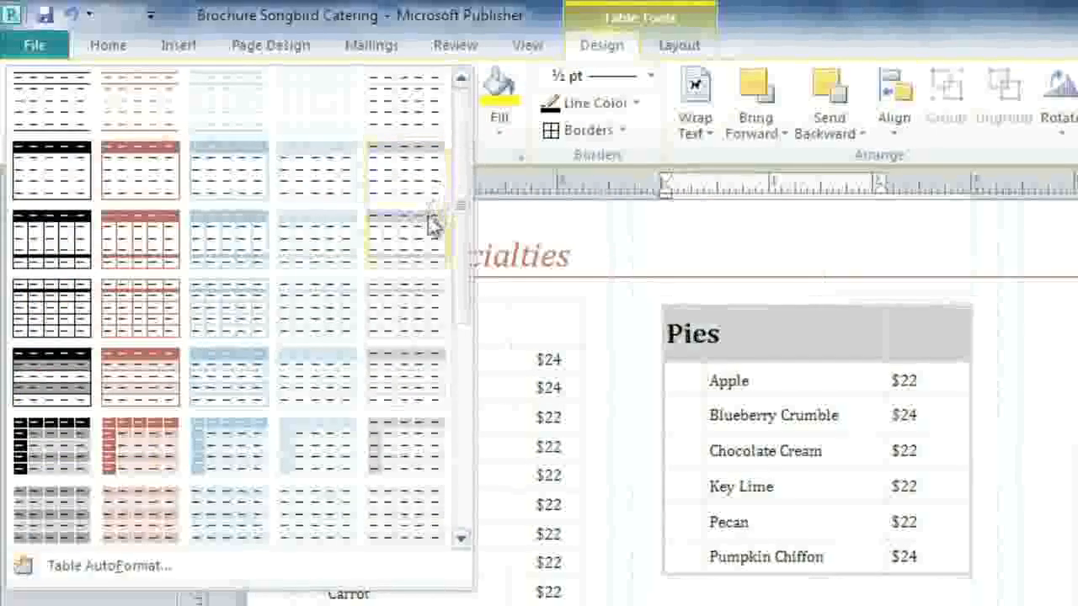
{"action": "left_click", "coordinate": [236, 378]}
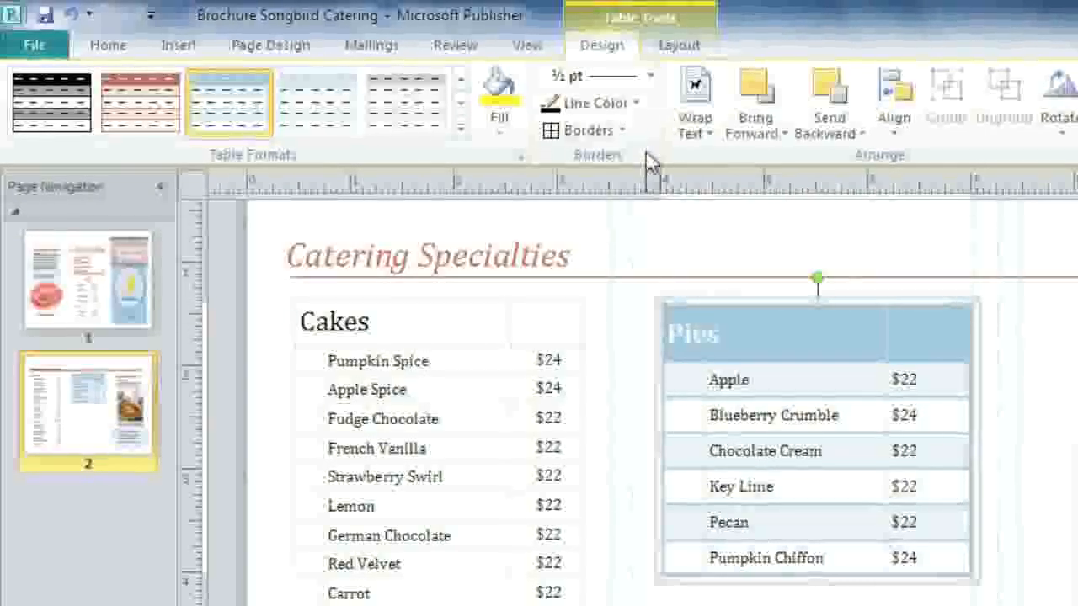
Step: Add white 1 pt inside borders to the Pies table
{"action": "left_click", "coordinate": [650, 76]}
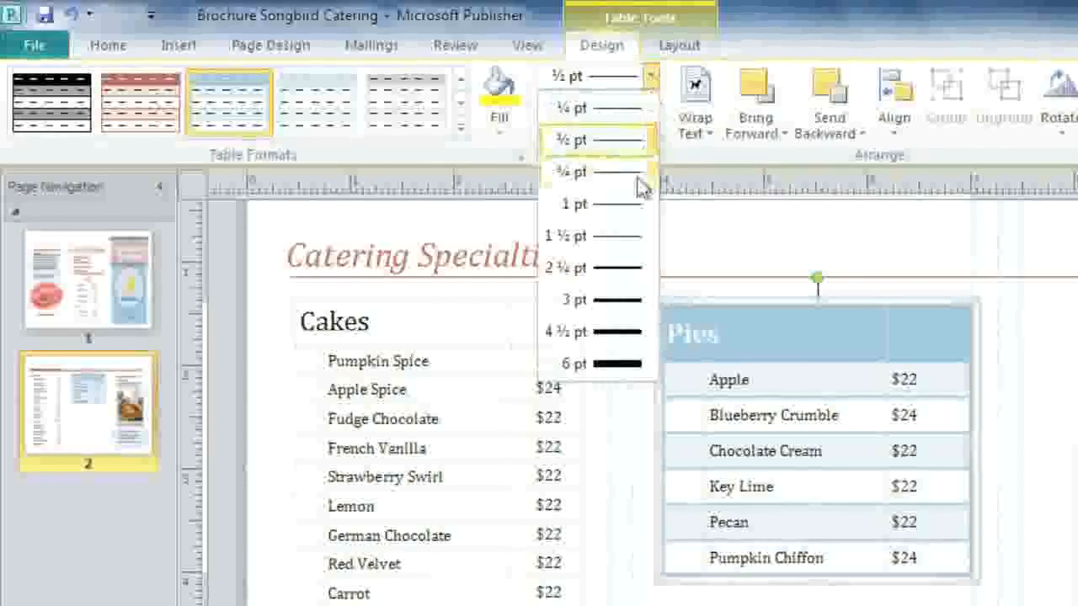
{"action": "left_click", "coordinate": [638, 206]}
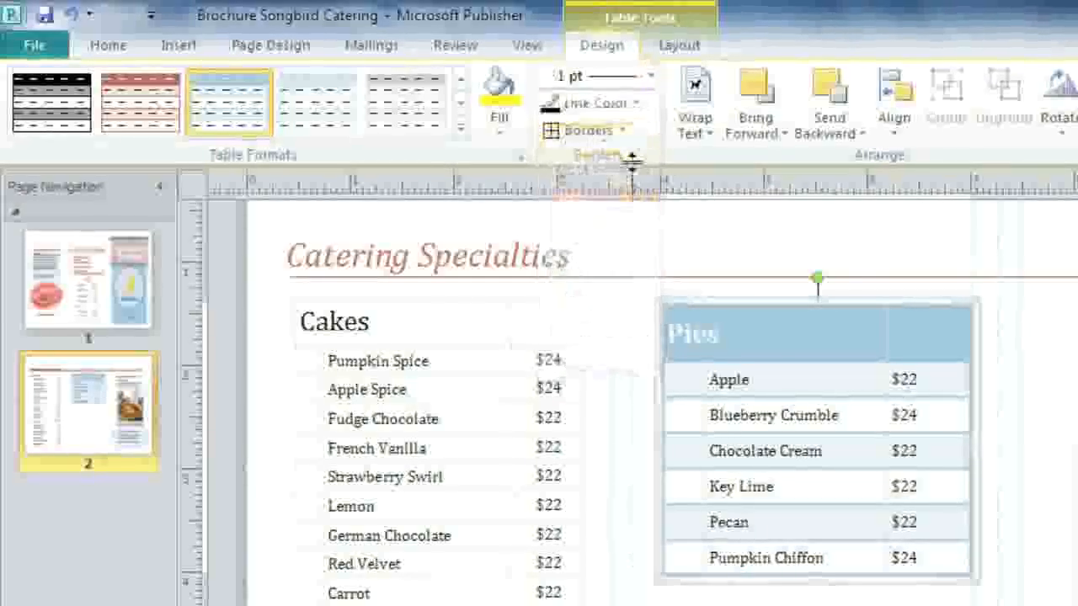
{"action": "left_click", "coordinate": [636, 104]}
{"action": "left_click", "coordinate": [616, 153]}
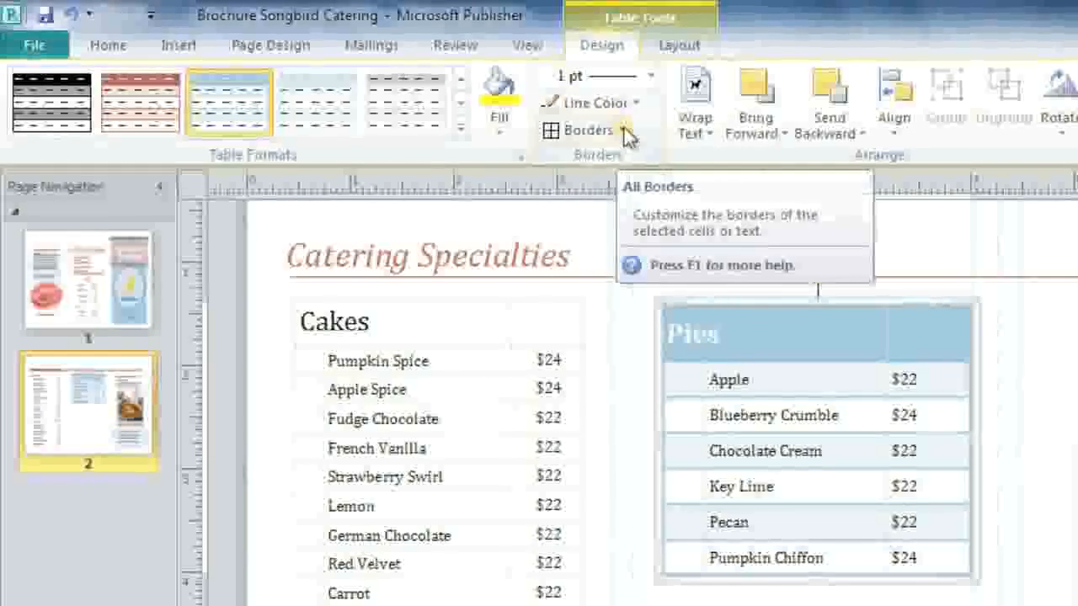
{"action": "left_click", "coordinate": [625, 133]}
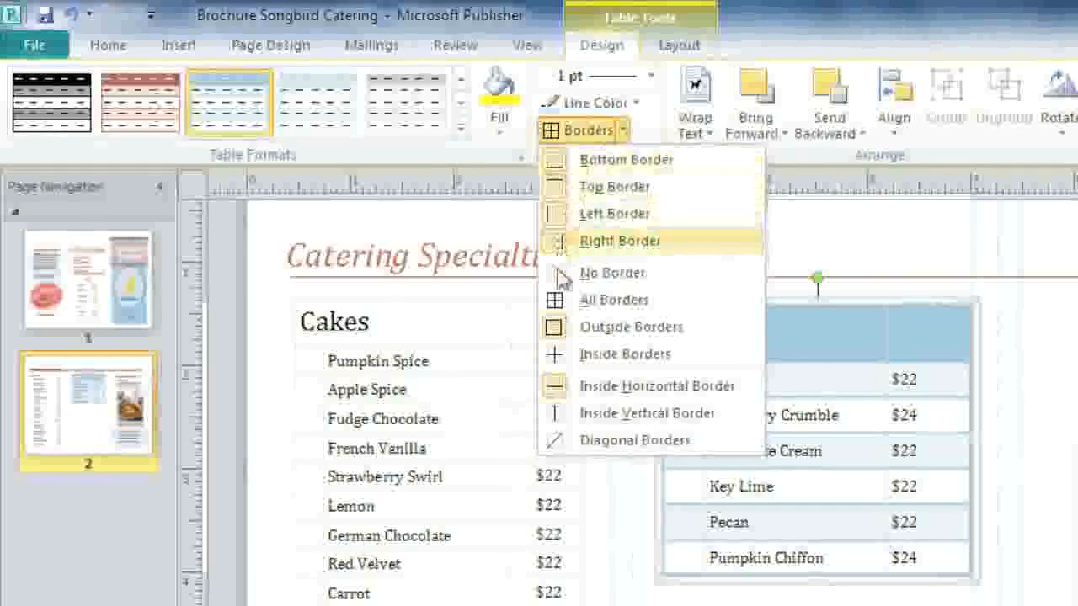
{"action": "left_click", "coordinate": [556, 357]}
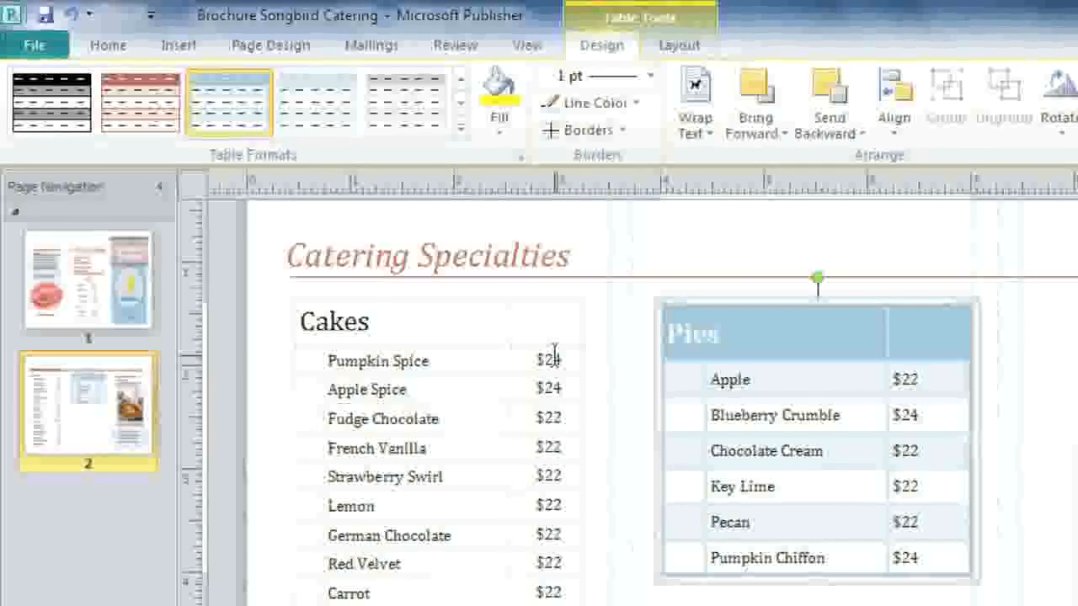
Step: Apply Moderate cell margins to the Pies table and merge the cells of its heading row
{"action": "left_click", "coordinate": [682, 50]}
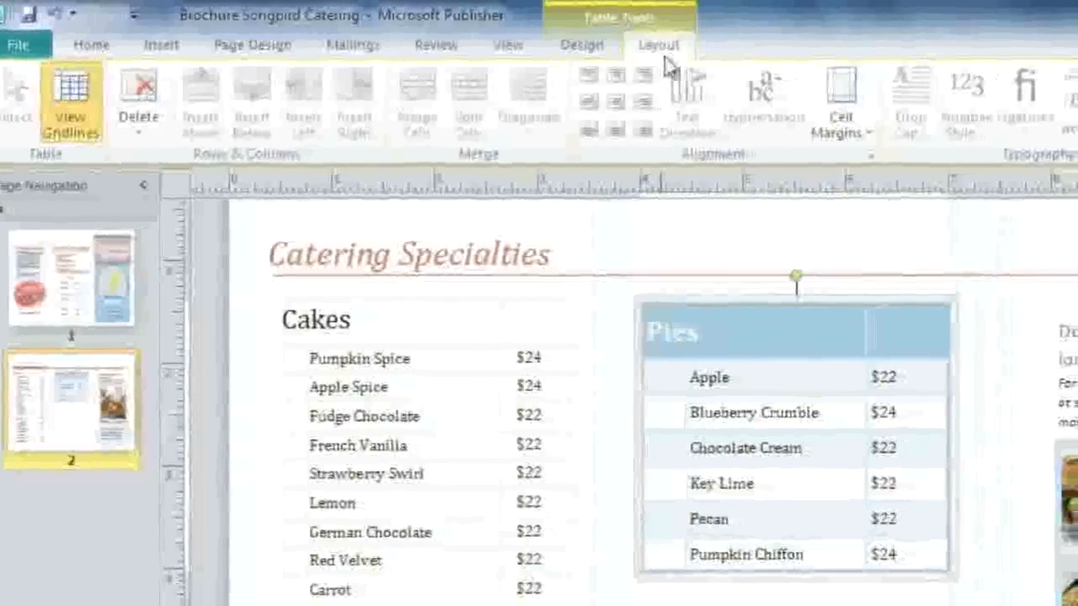
{"action": "left_click", "coordinate": [768, 135]}
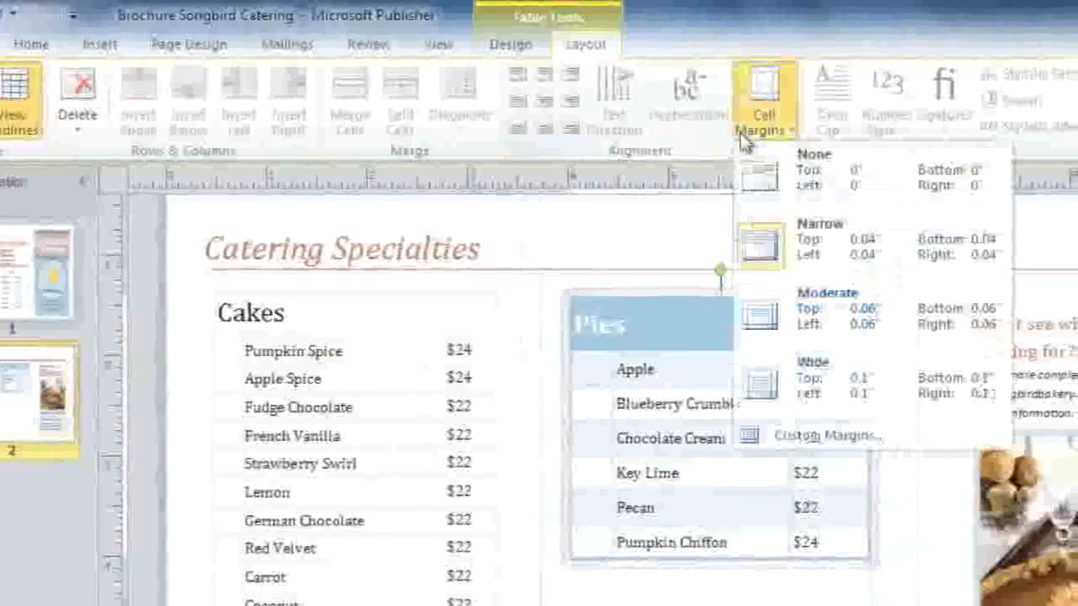
{"action": "left_click", "coordinate": [761, 318]}
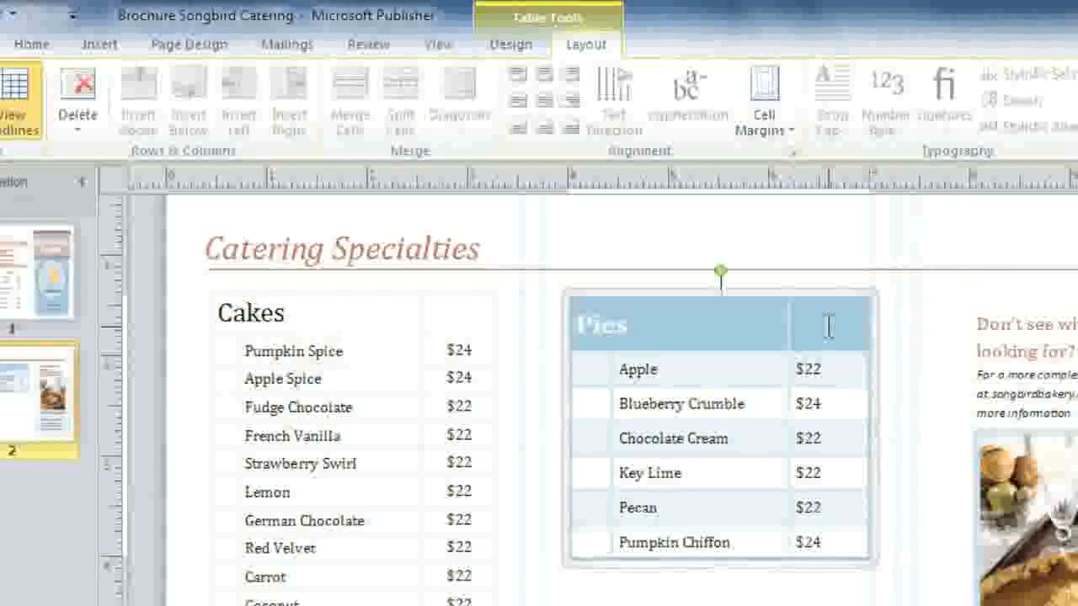
{"action": "left_click", "coordinate": [750, 322]}
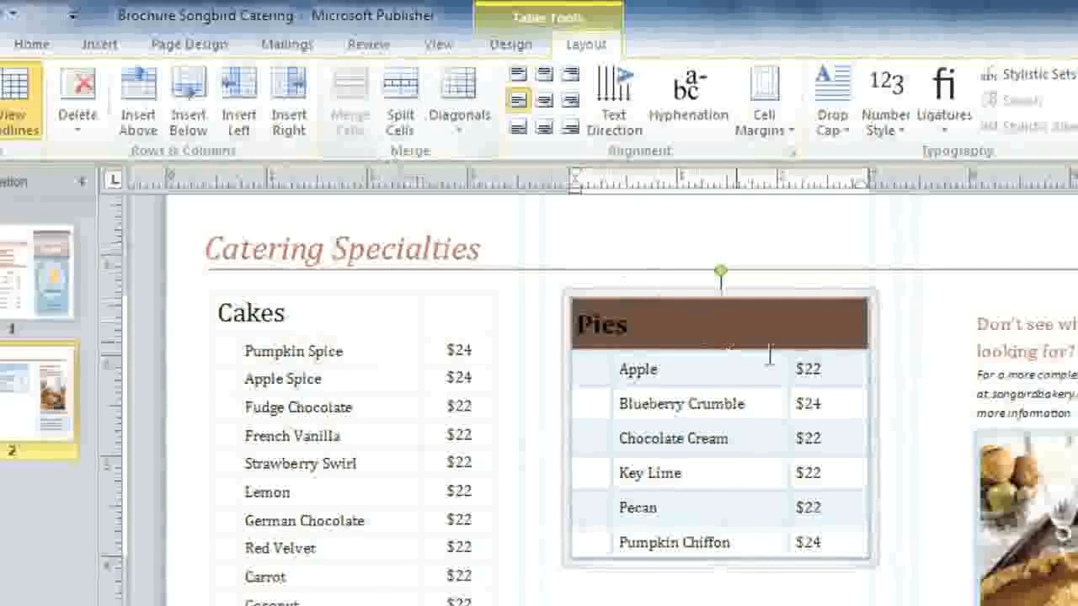
Step: Center the Pies prices from Apple to Pumpkin Chiffon horizontally and vertically in their cells
{"action": "left_click_drag", "start_coordinate": [833, 455], "coordinate": [834, 537]}
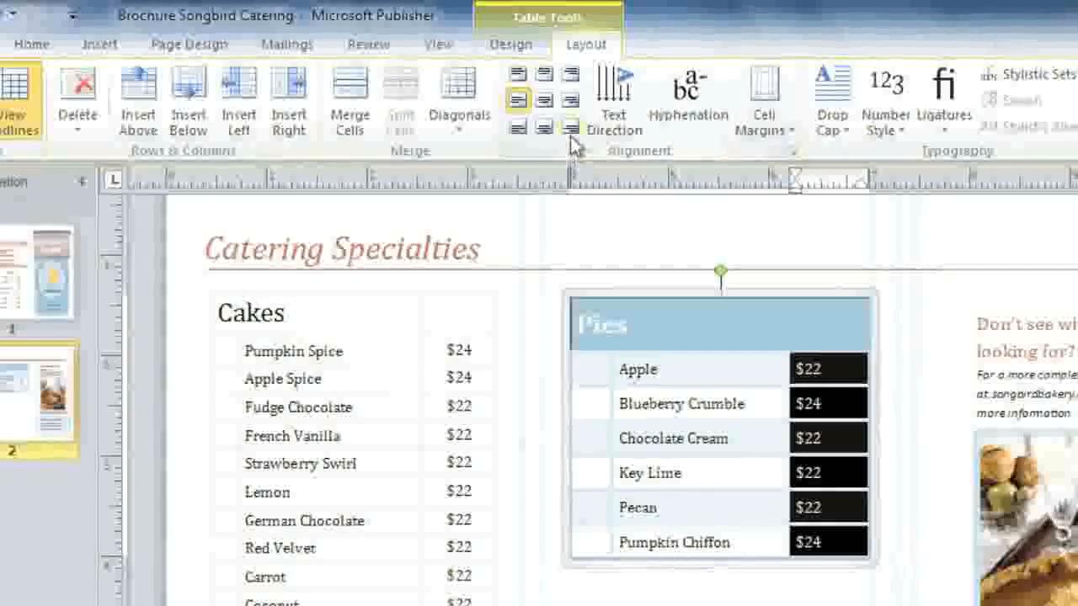
{"action": "left_click", "coordinate": [571, 128]}
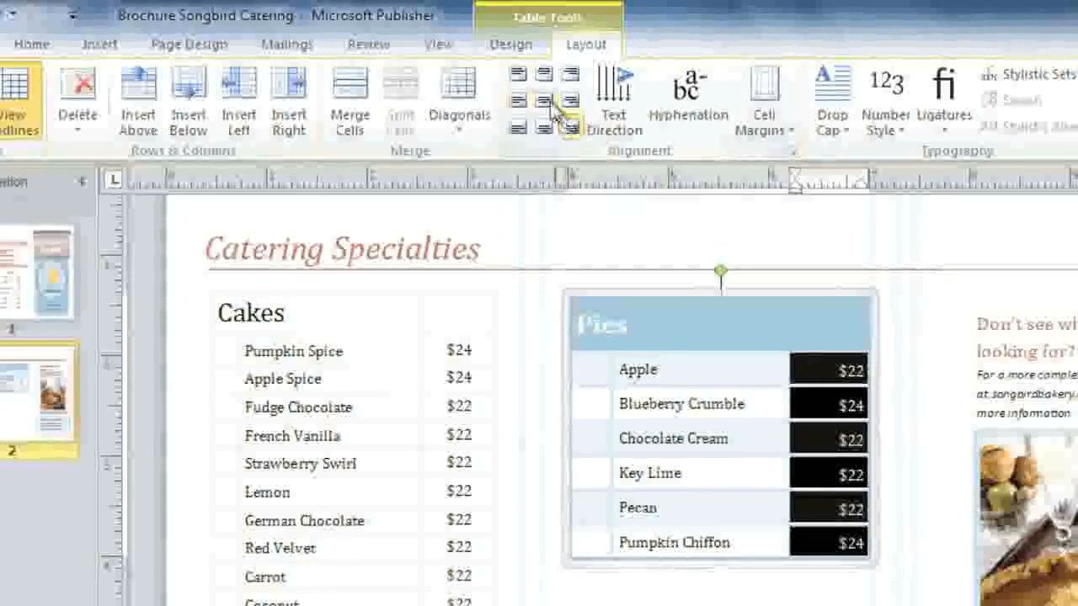
{"action": "left_click", "coordinate": [547, 101]}
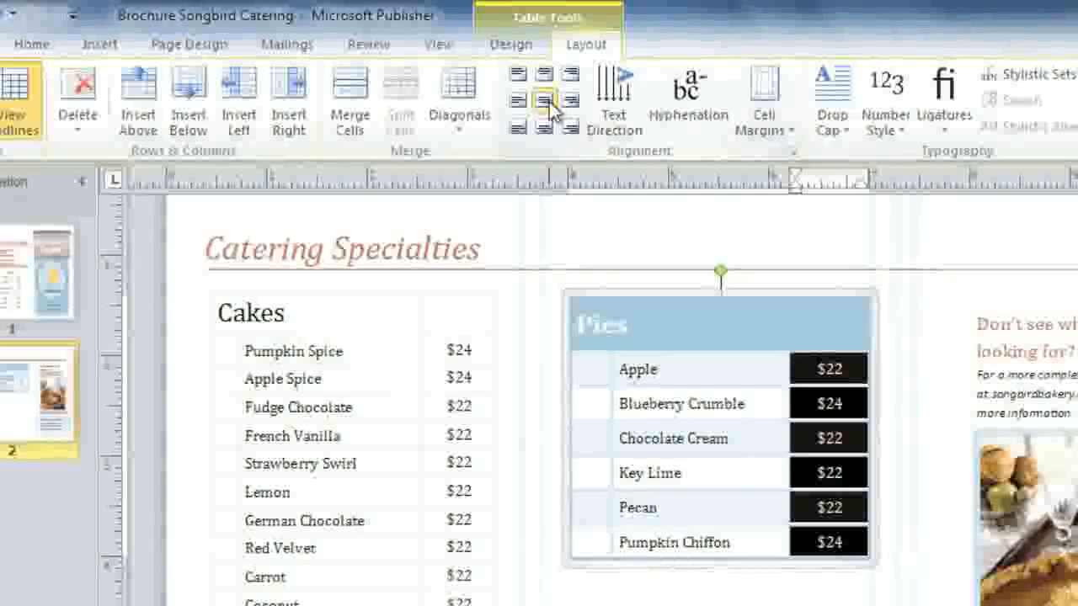